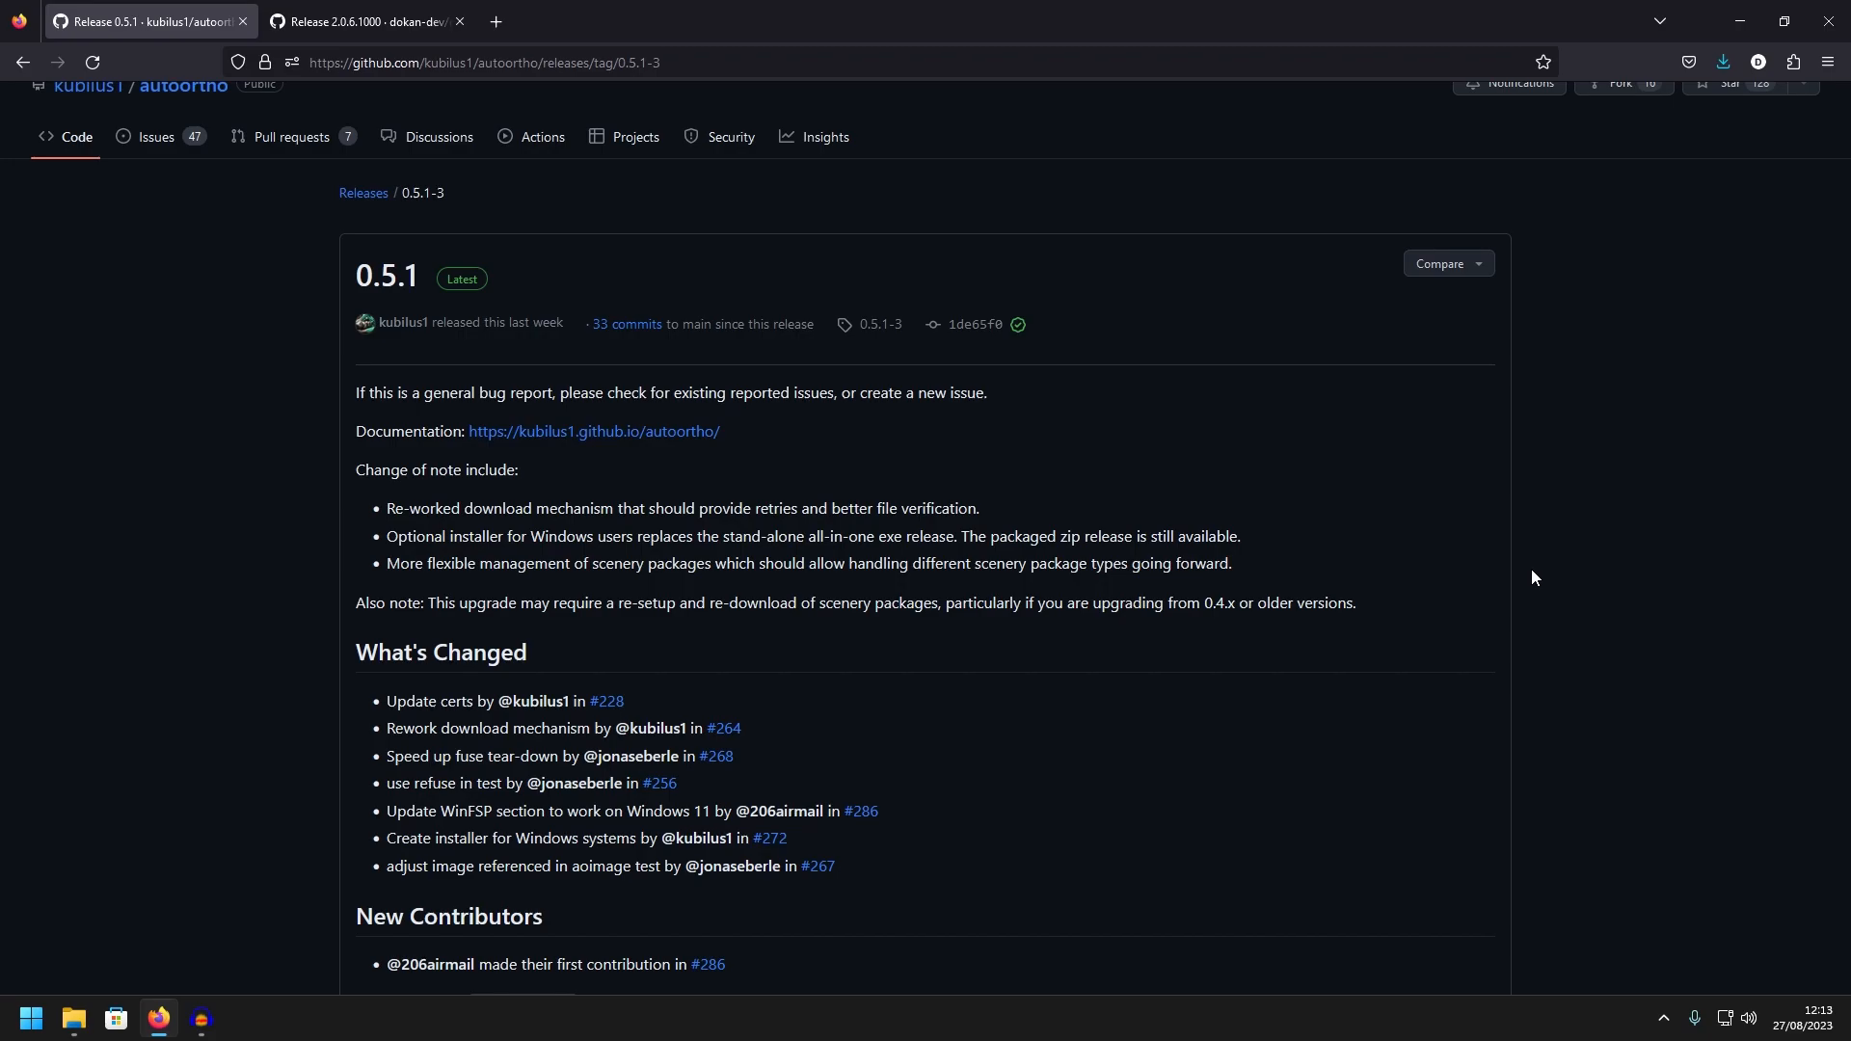
Review the autoortho release notes and open the 0.5.1 release from the repository's releases list
{"action": "scroll", "coordinate": [1351, 373], "scroll_direction": "down", "scroll_amount": 3}
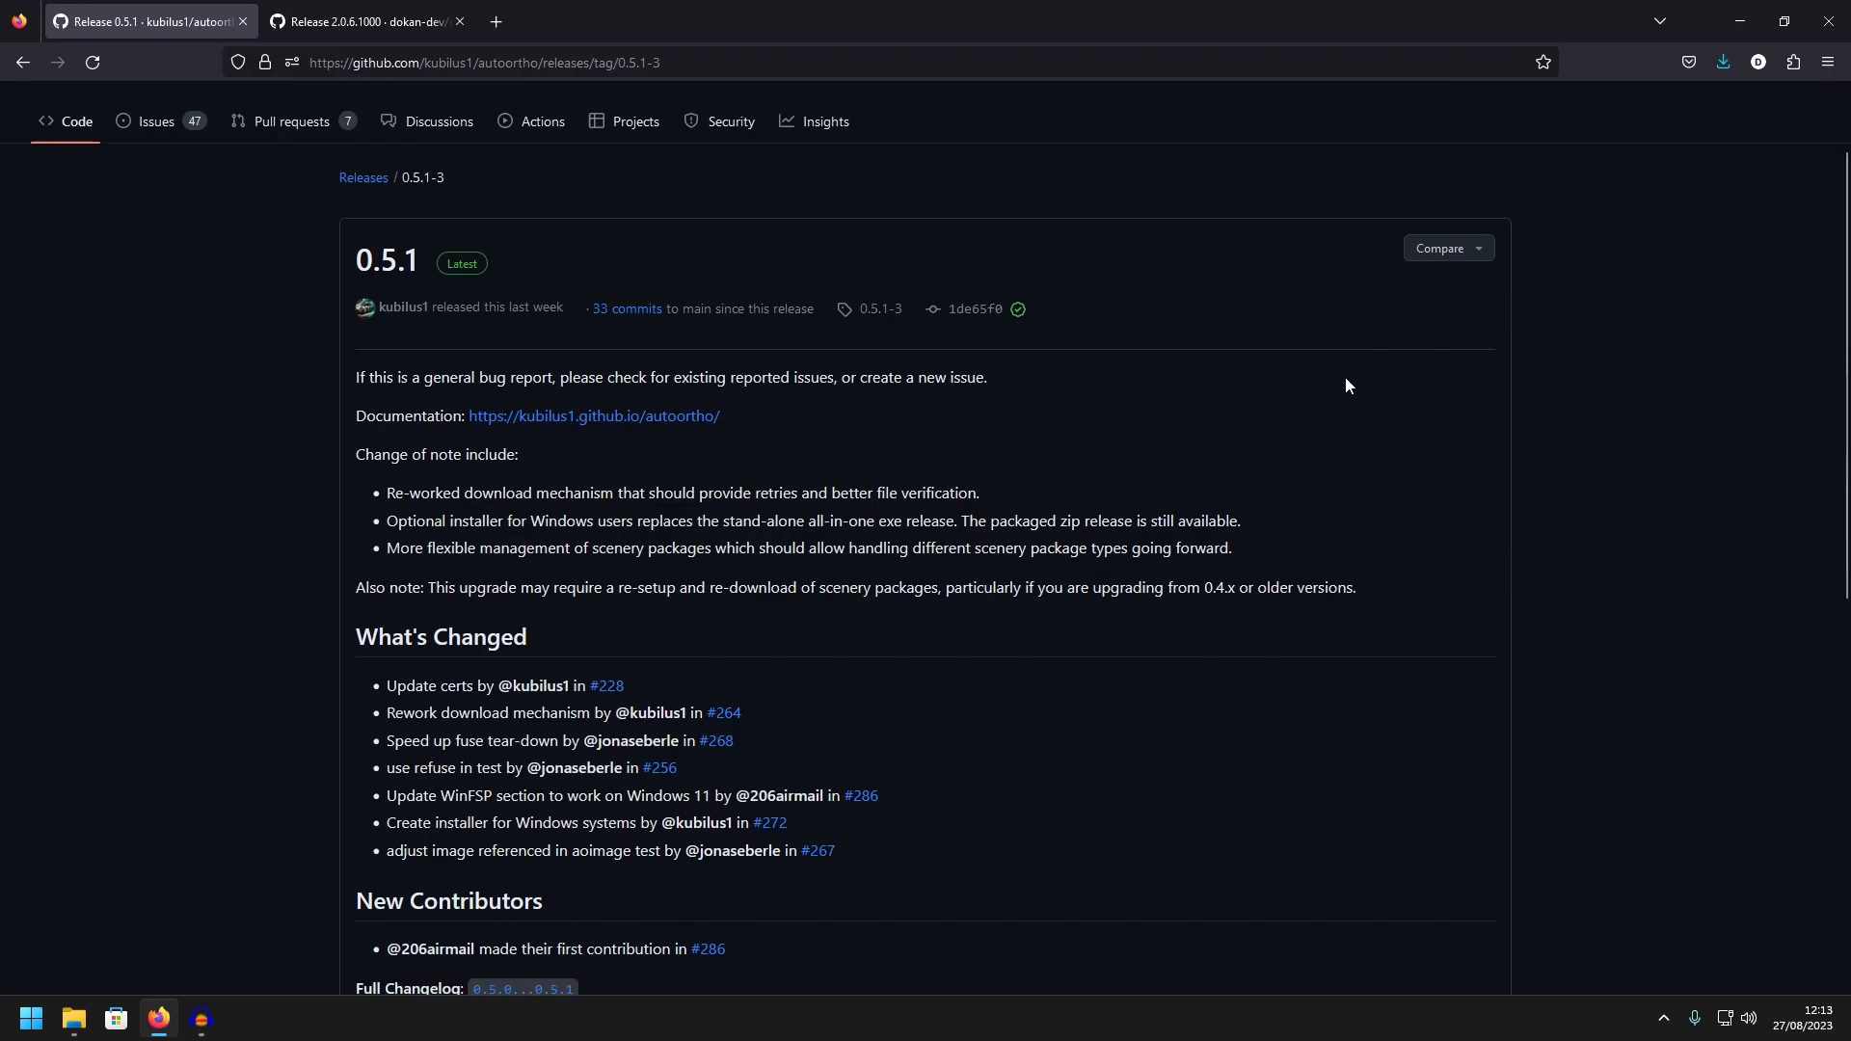
{"action": "scroll", "coordinate": [1099, 551], "scroll_direction": "up", "scroll_amount": 3}
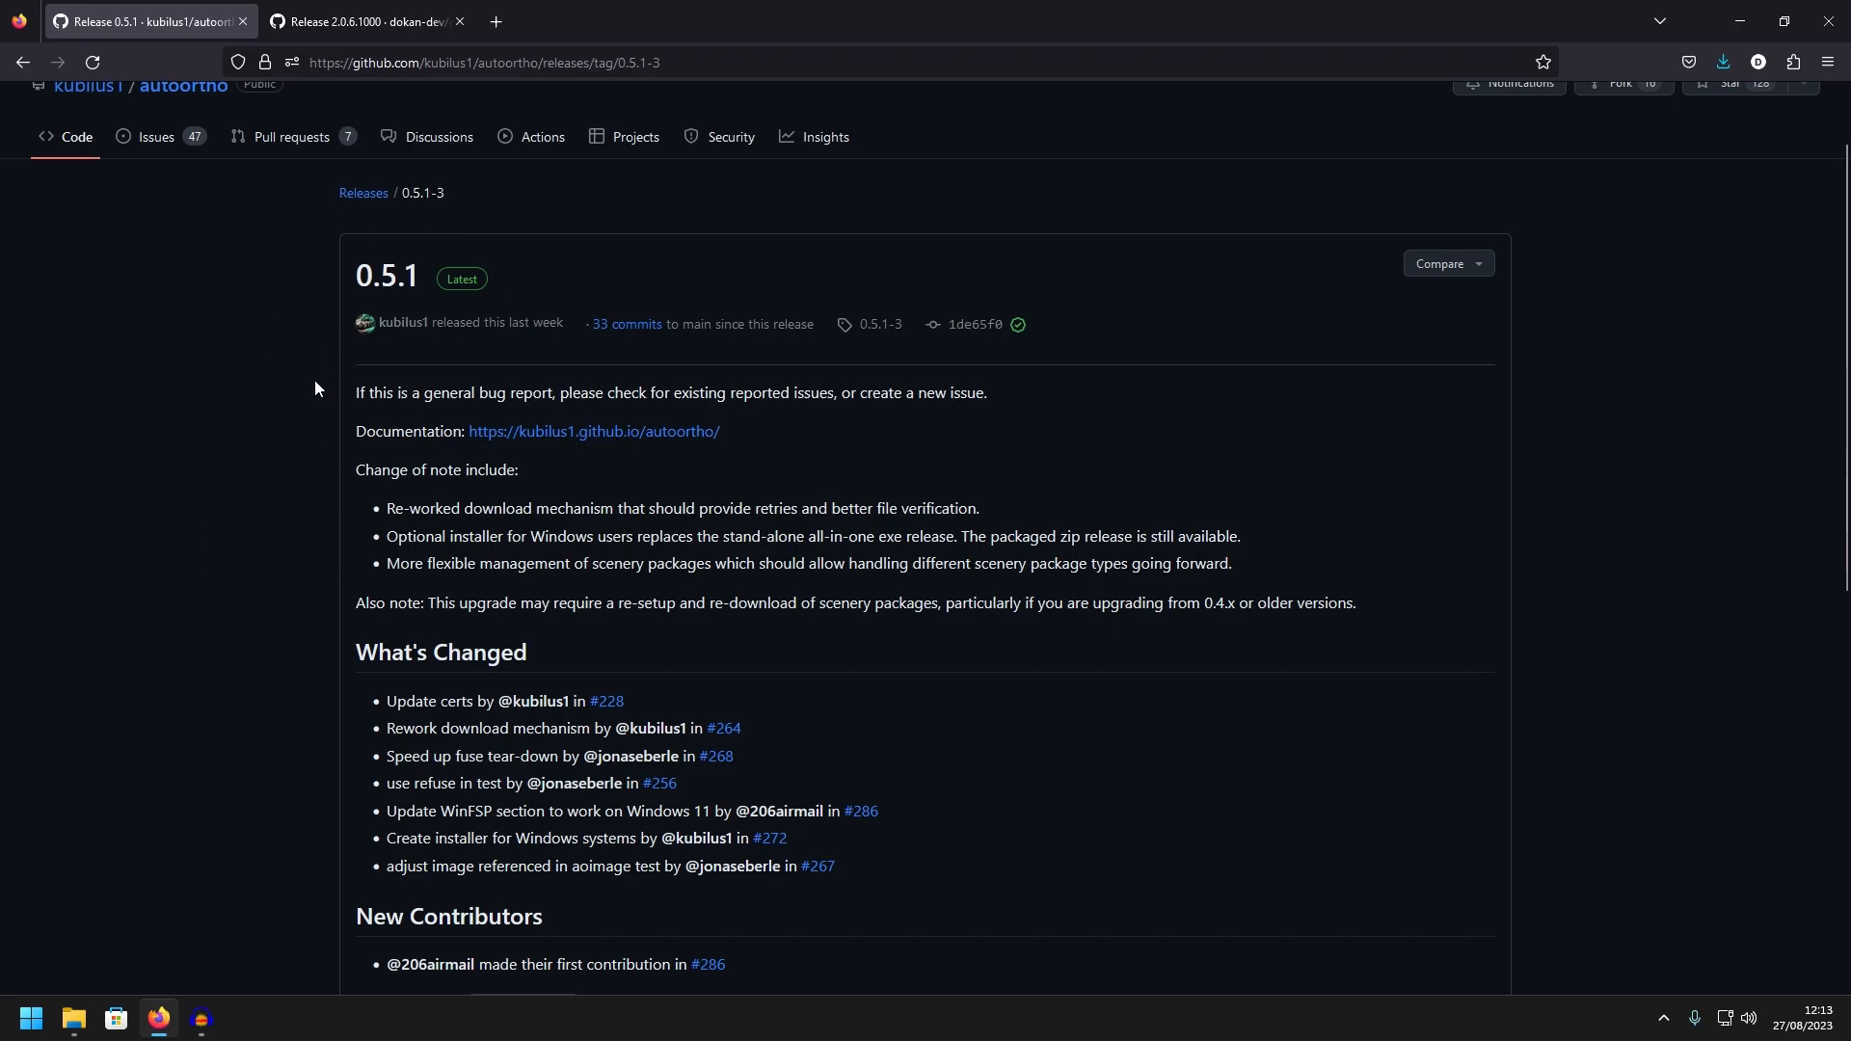
{"action": "scroll", "coordinate": [315, 389], "scroll_direction": "up", "scroll_amount": 1}
{"action": "scroll", "coordinate": [135, 385], "scroll_direction": "down", "scroll_amount": 1}
{"action": "left_click", "coordinate": [363, 193]}
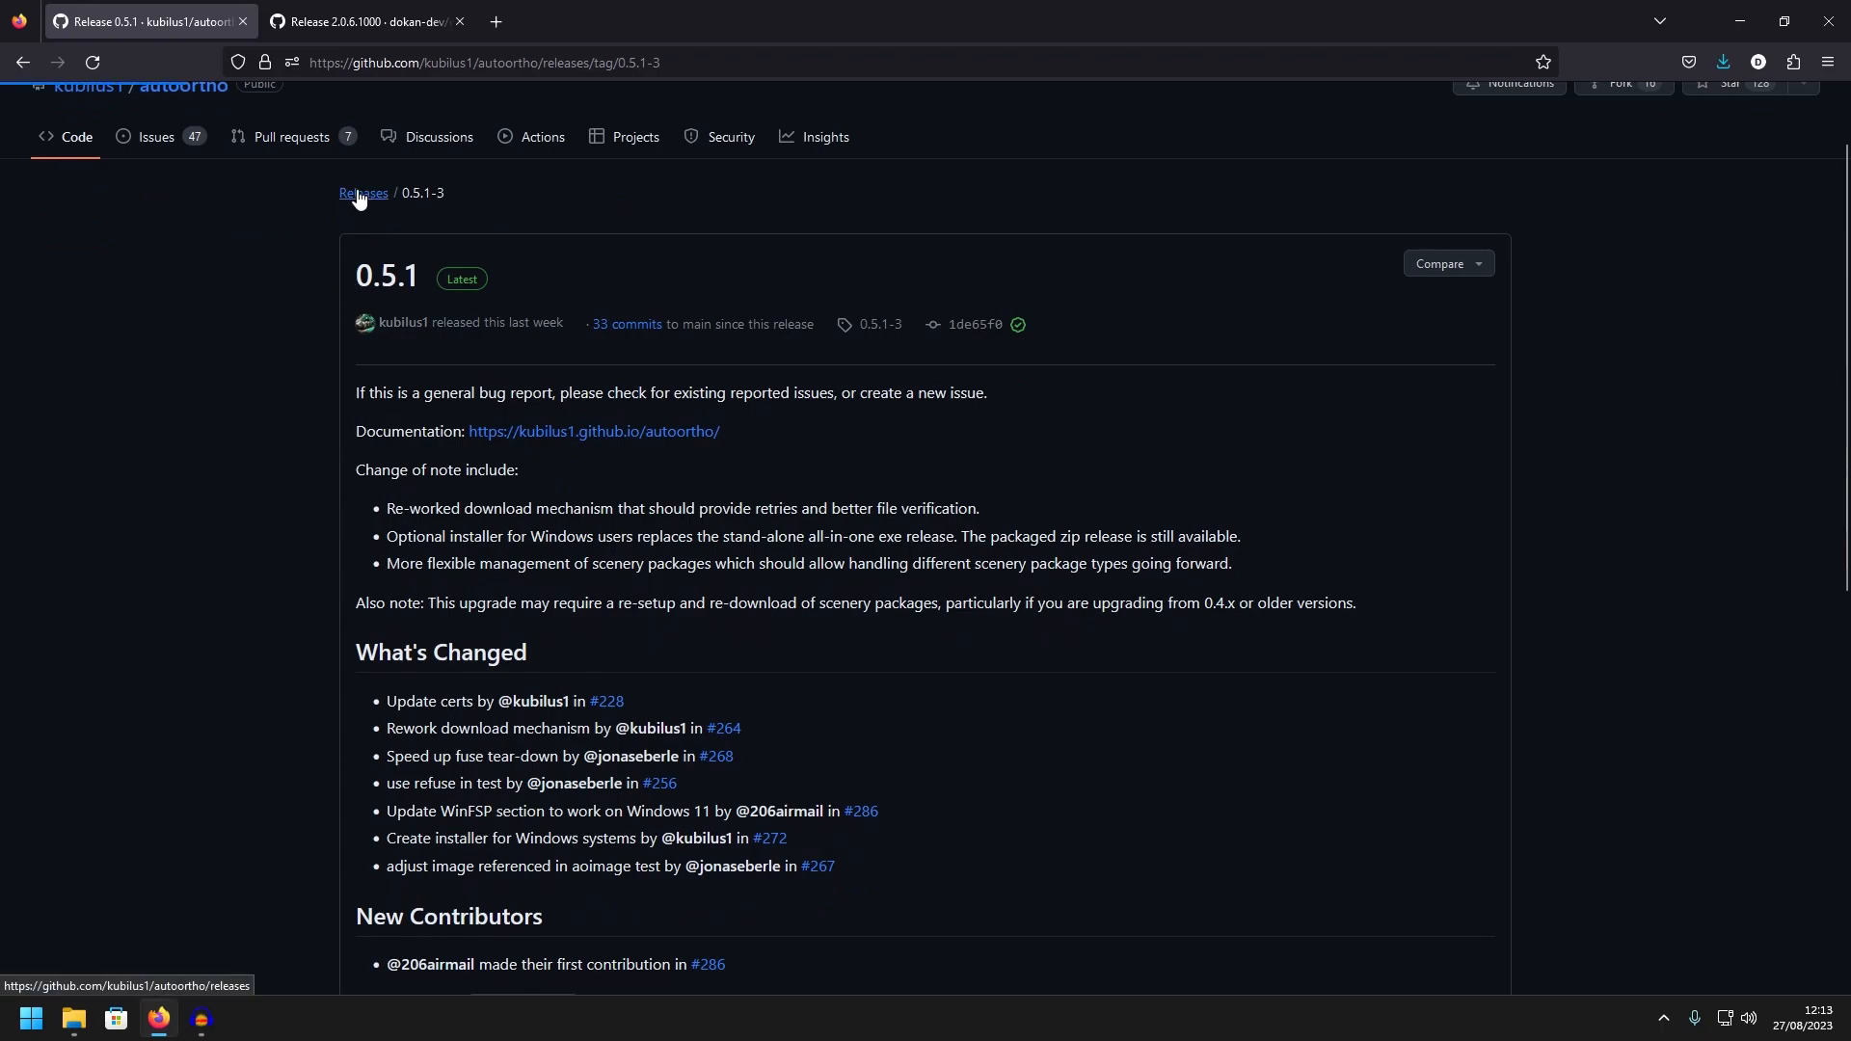
{"action": "scroll", "coordinate": [580, 733], "scroll_direction": "down", "scroll_amount": 1}
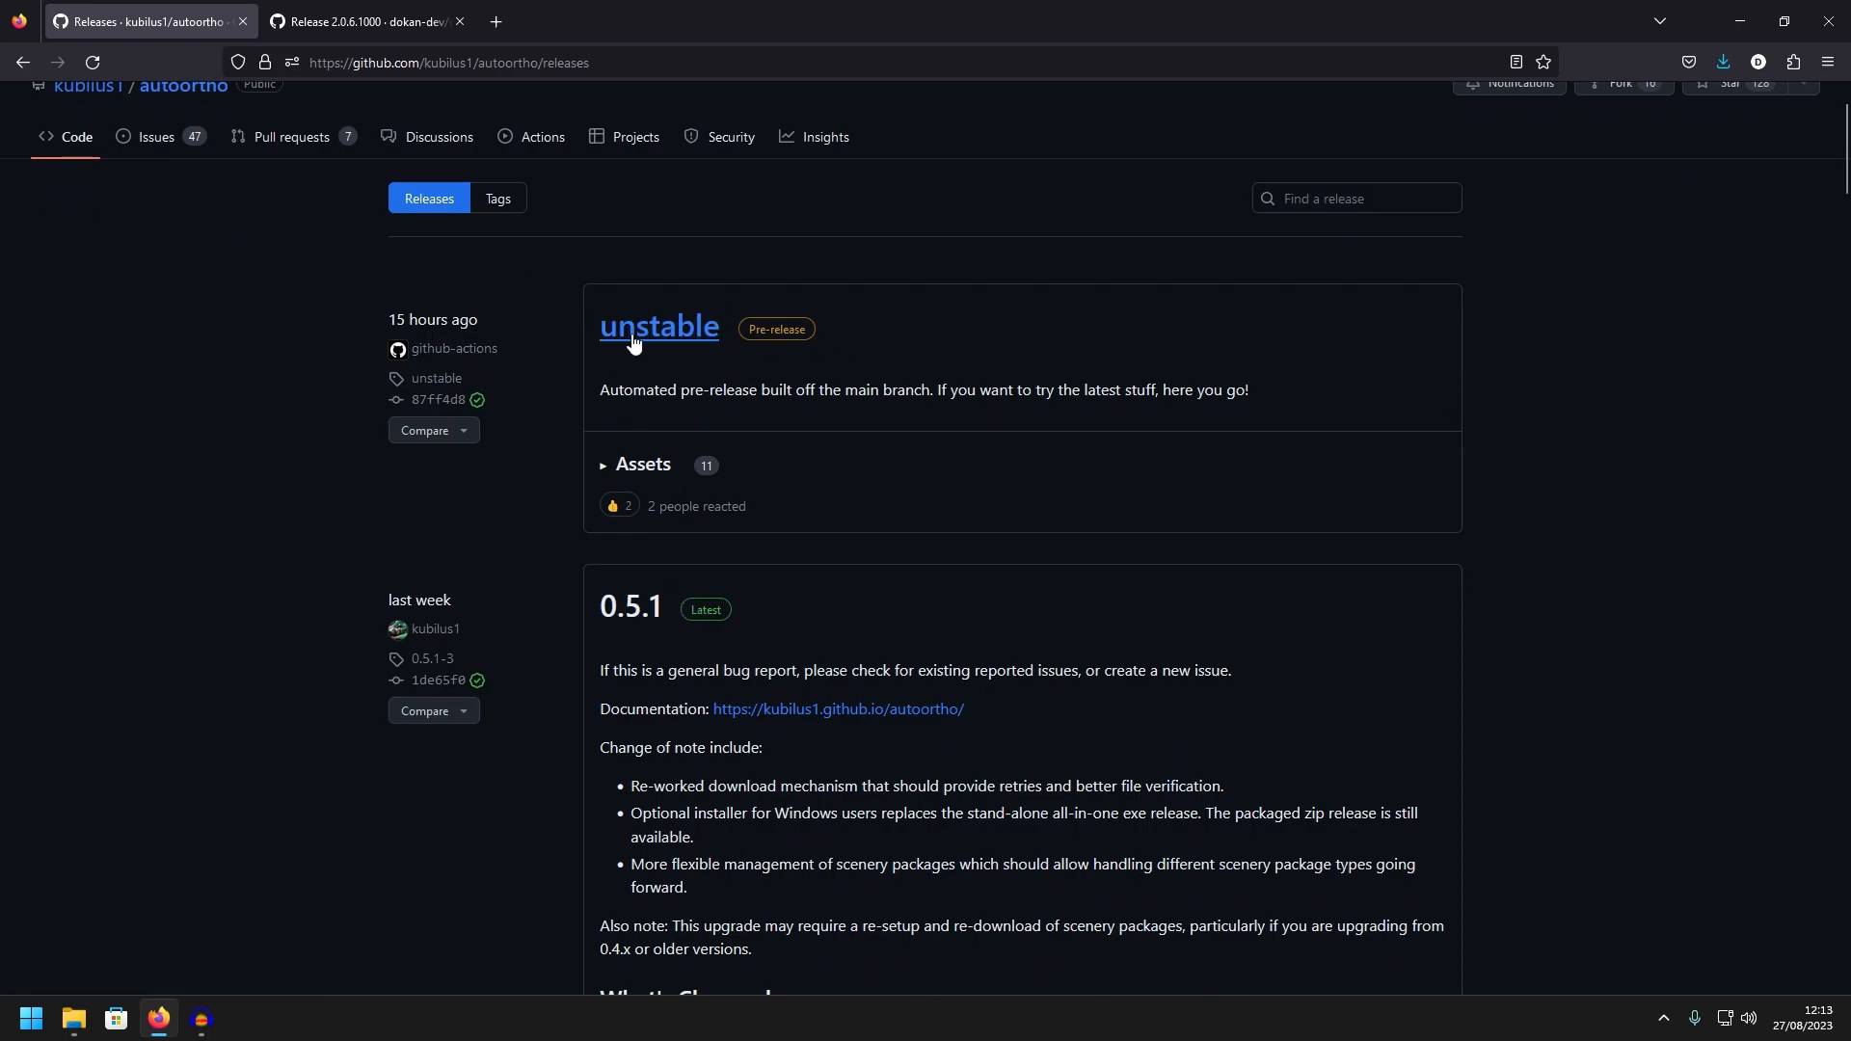
{"action": "left_click", "coordinate": [638, 622]}
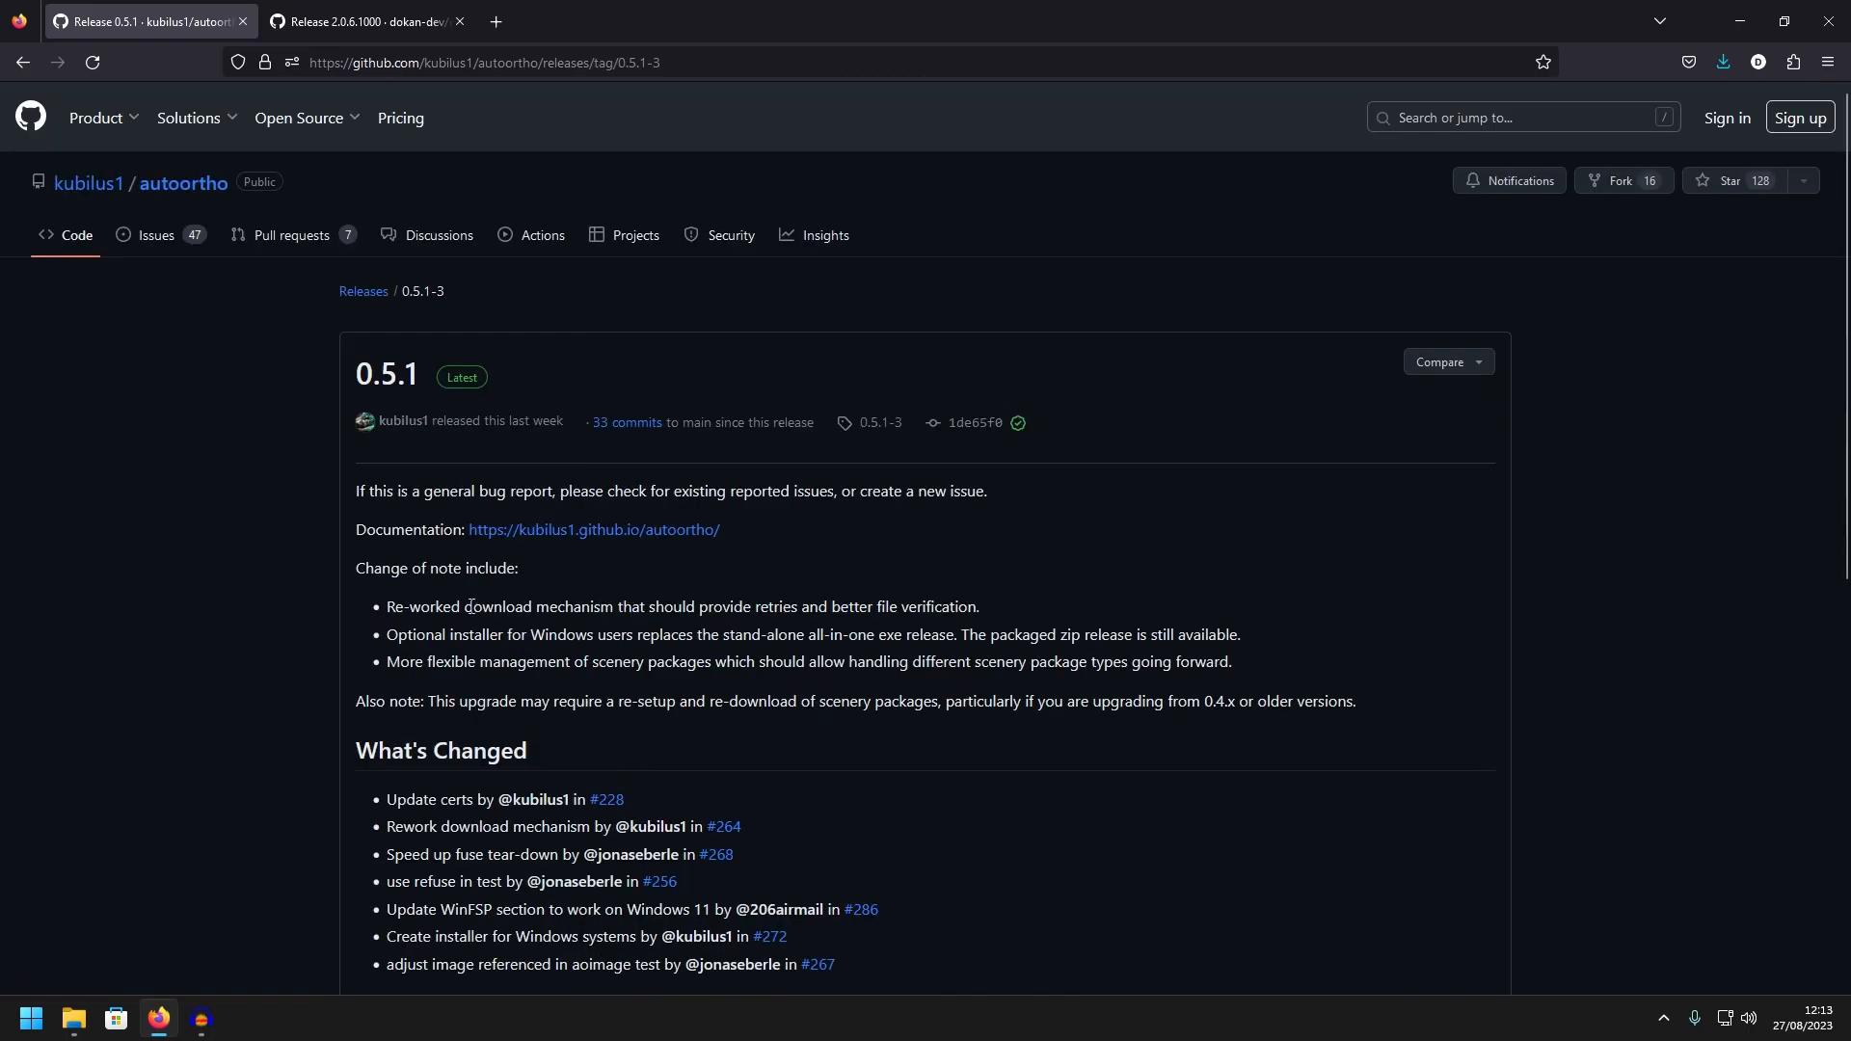
Download AutoOrtho_win_0.5.1-3.exe from the release assets into the Mods folder
{"action": "scroll", "coordinate": [326, 621], "scroll_direction": "down", "scroll_amount": 3}
{"action": "scroll", "coordinate": [326, 622], "scroll_direction": "down", "scroll_amount": 5}
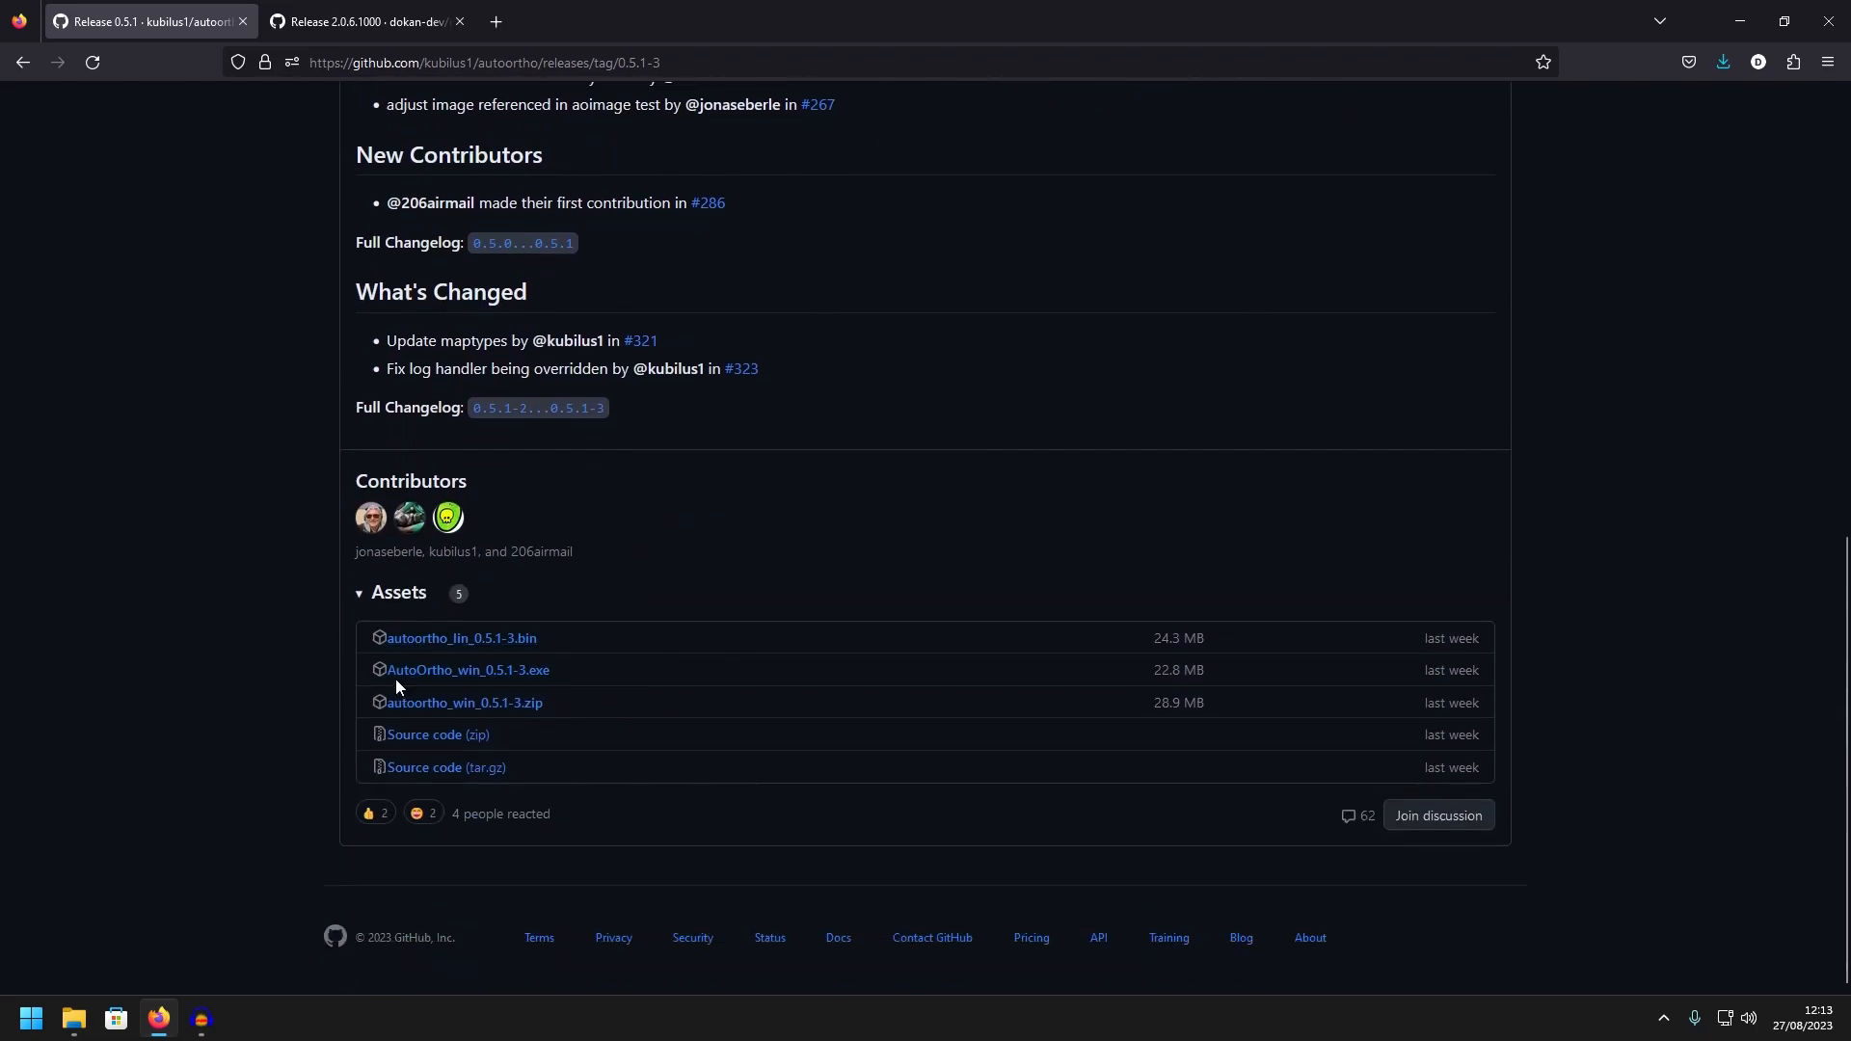
{"action": "left_click", "coordinate": [515, 674]}
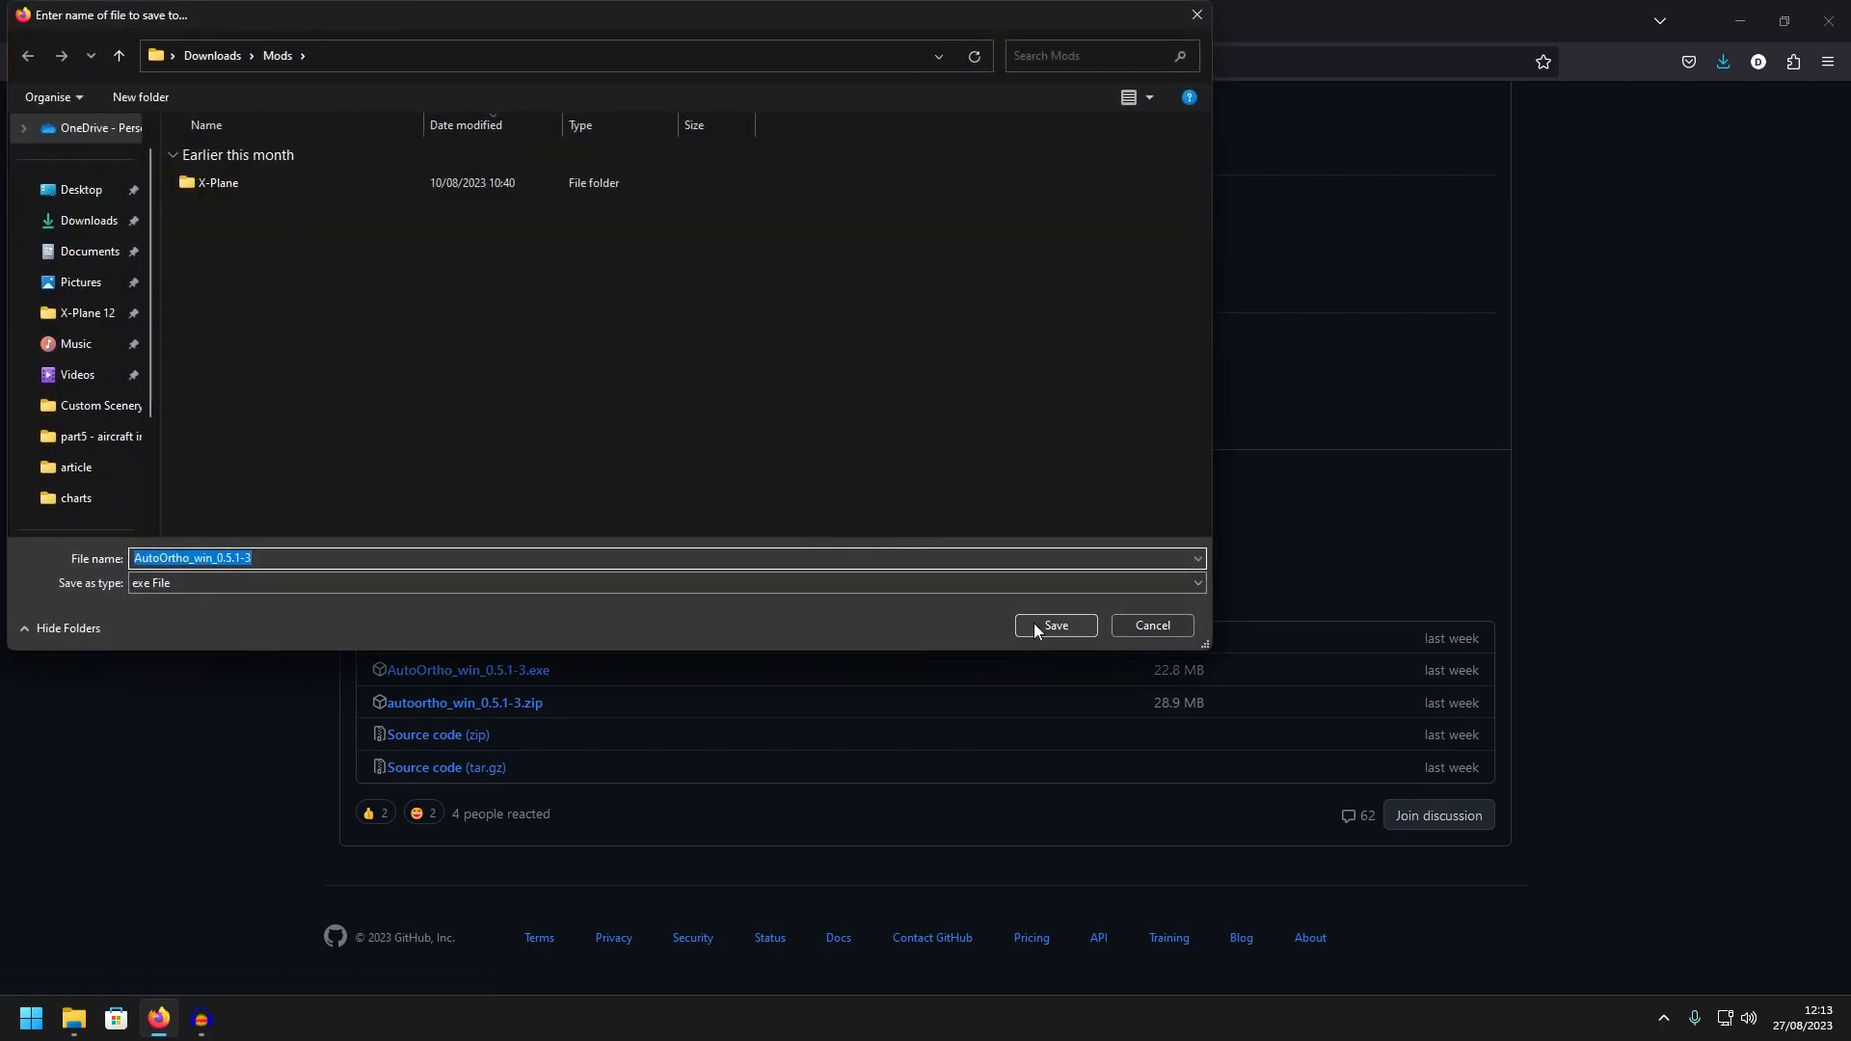
{"action": "left_click", "coordinate": [1035, 628]}
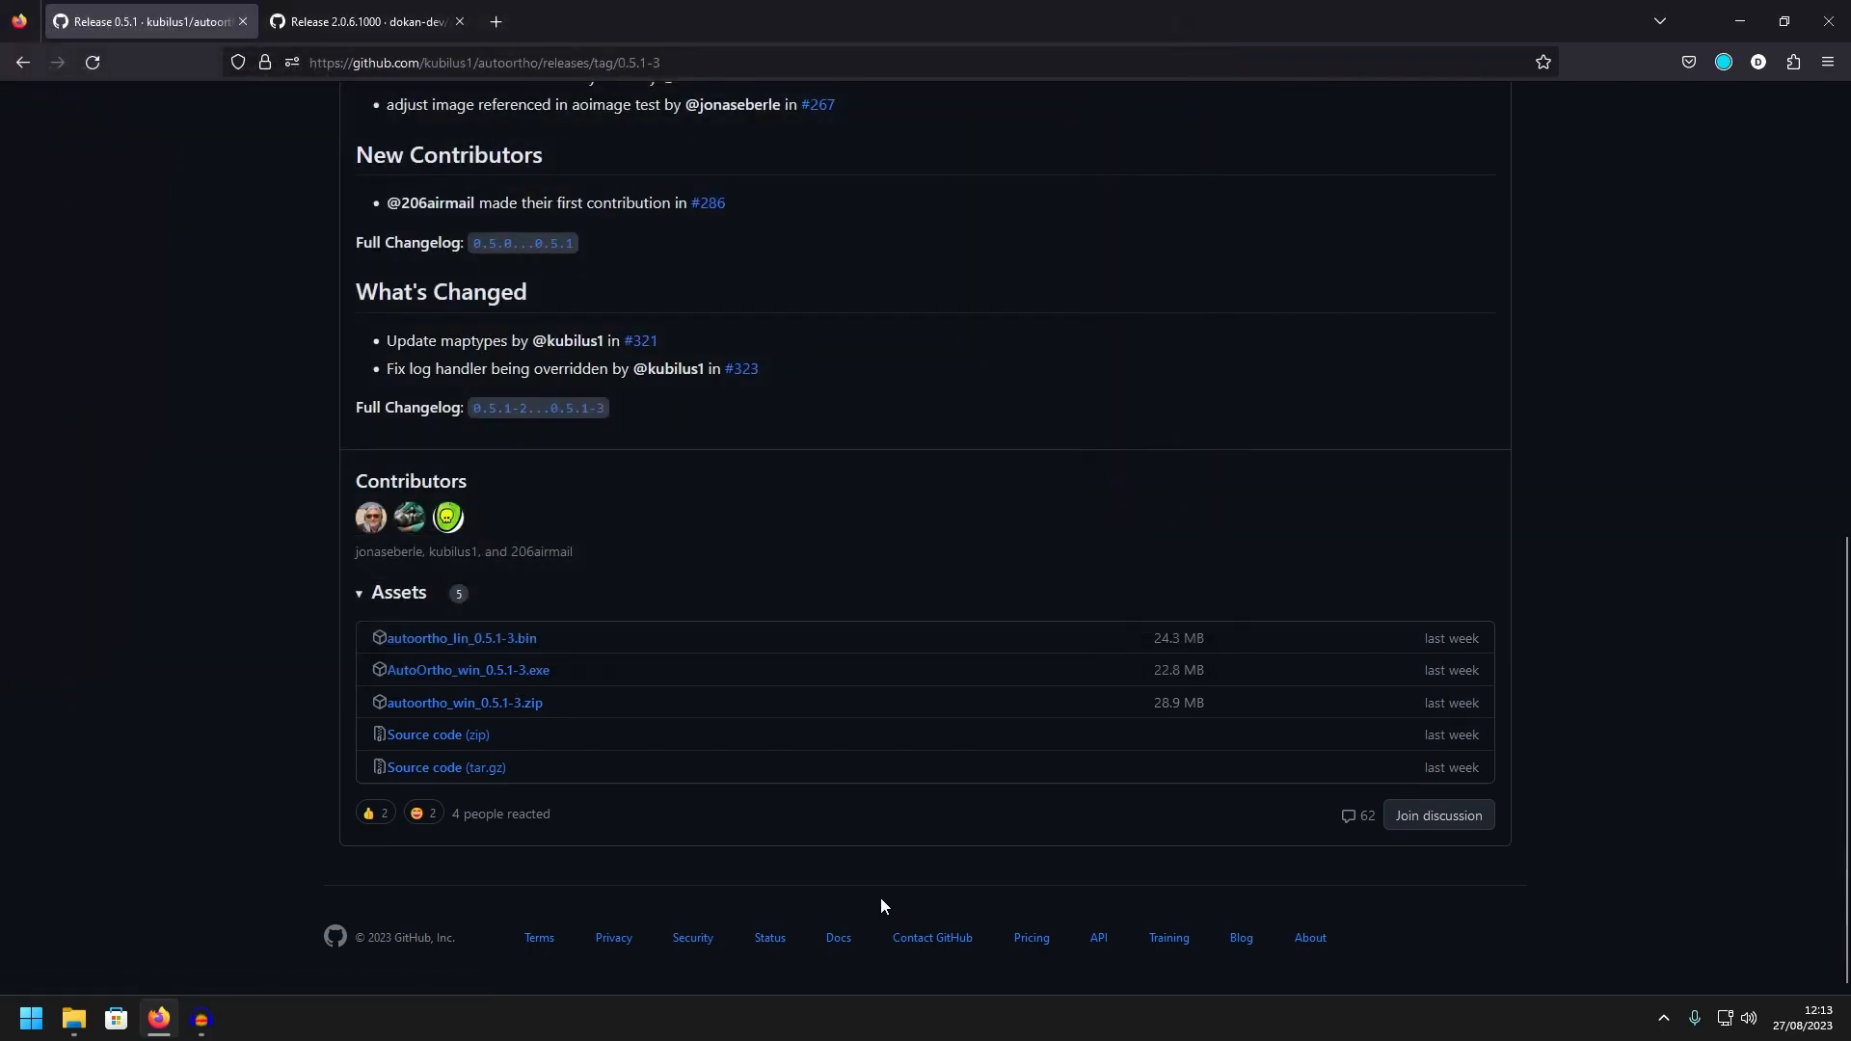
Download DokanSetup.exe from the dokany 2.0.6.1000 release page into the Mods folder
{"action": "left_click", "coordinate": [374, 29]}
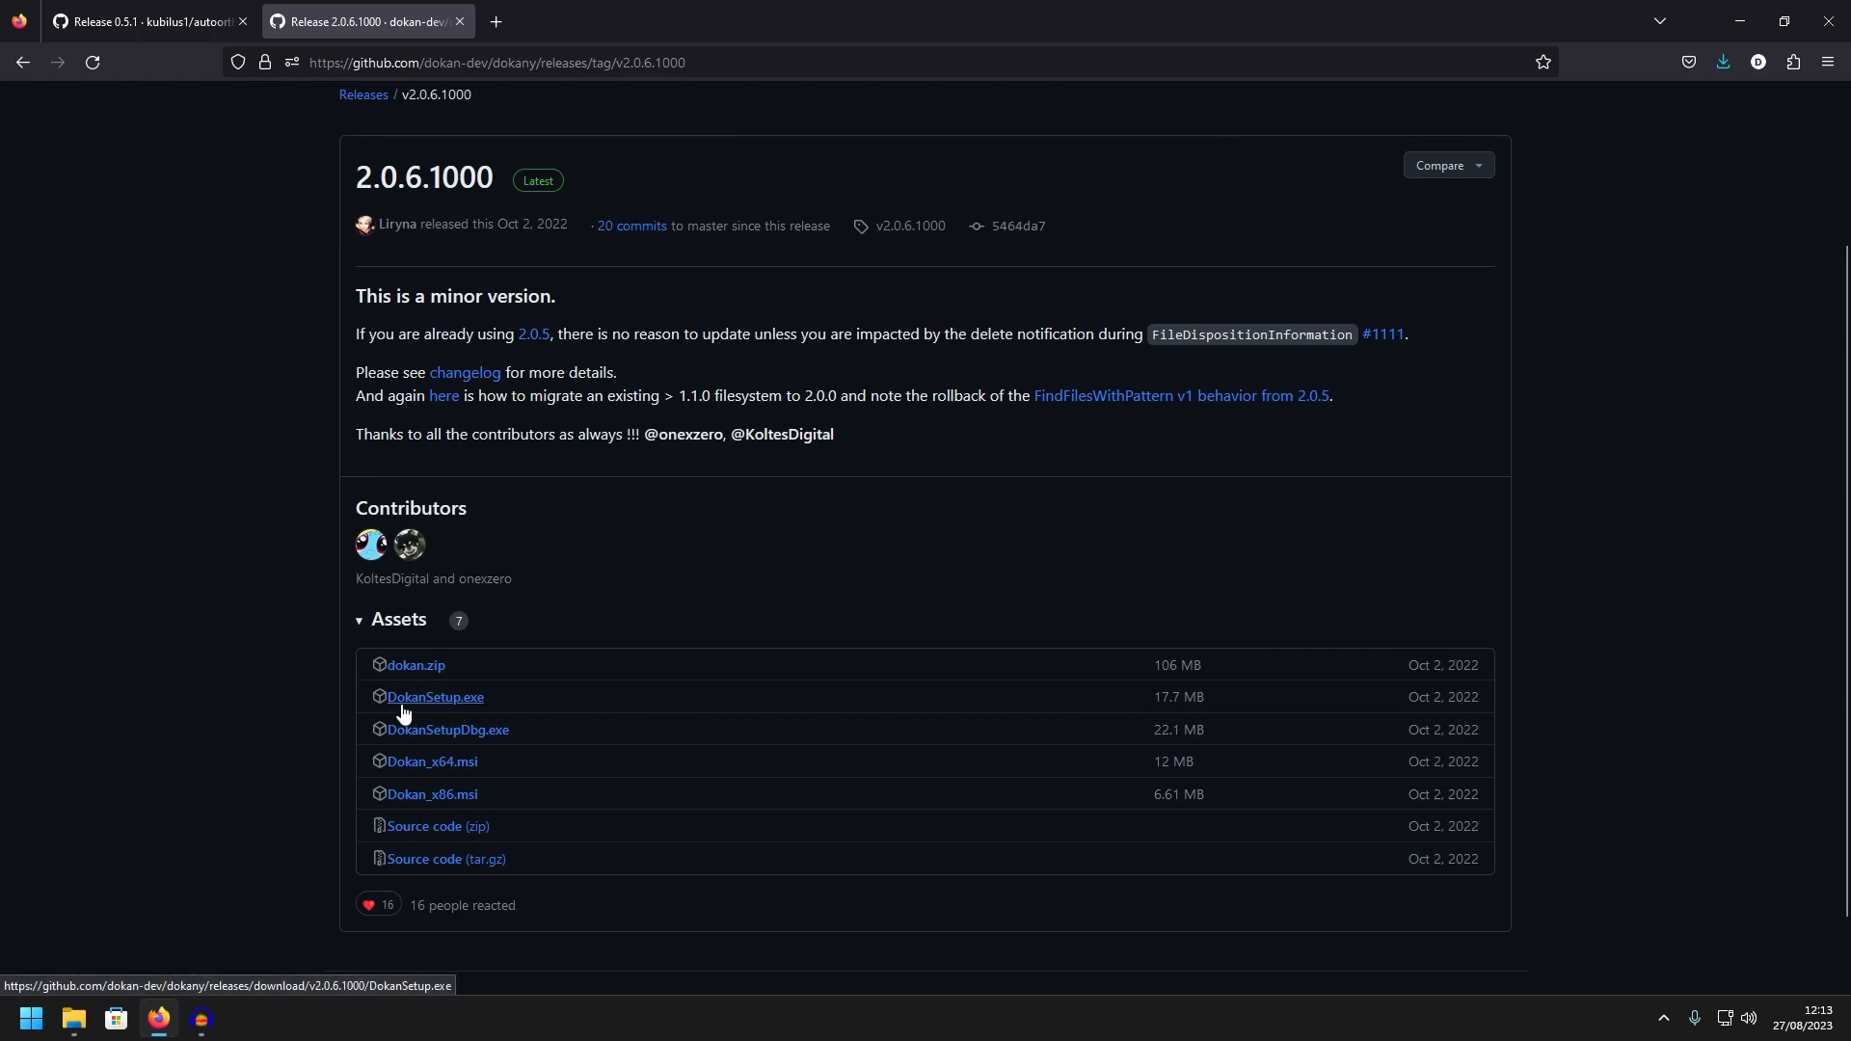
{"action": "left_click", "coordinate": [461, 709]}
{"action": "left_click", "coordinate": [1057, 626]}
Switch to File Explorer, run DokanSetup from the Mods folder and close its setup window
{"action": "left_click", "coordinate": [77, 1020]}
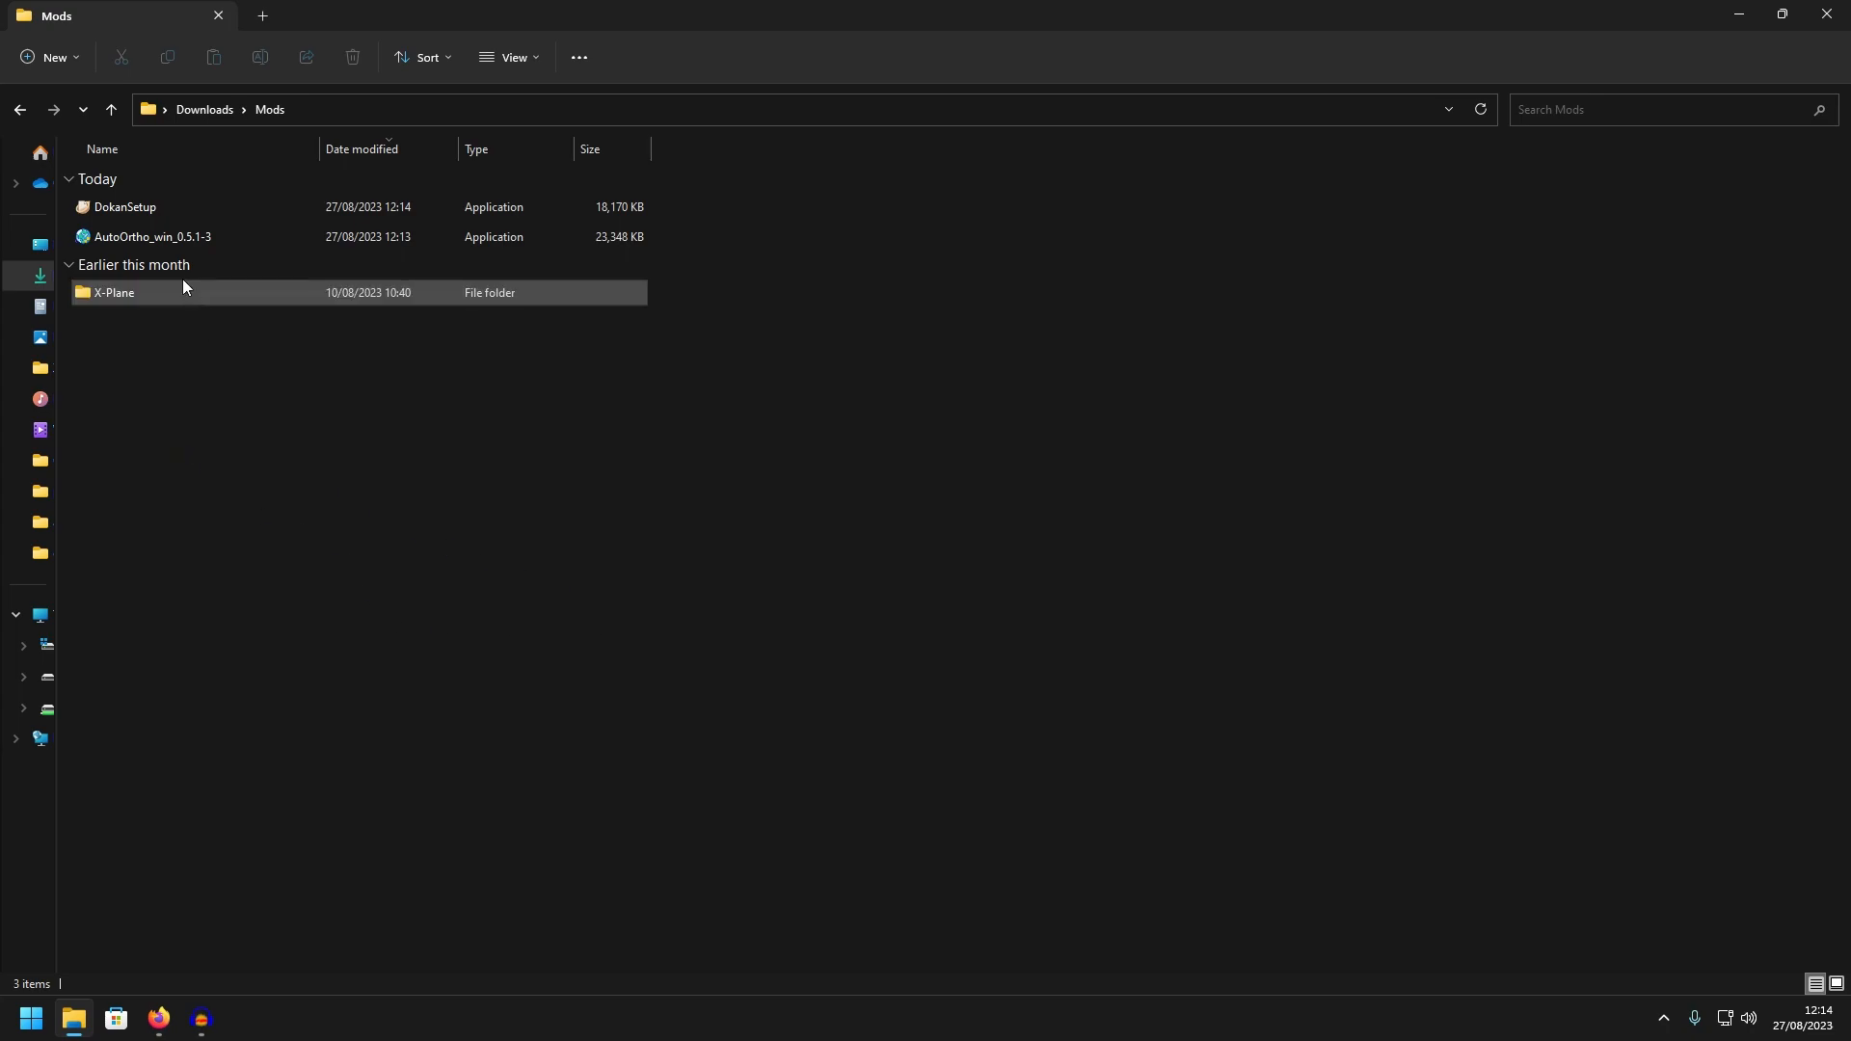
{"action": "double_click", "coordinate": [164, 212]}
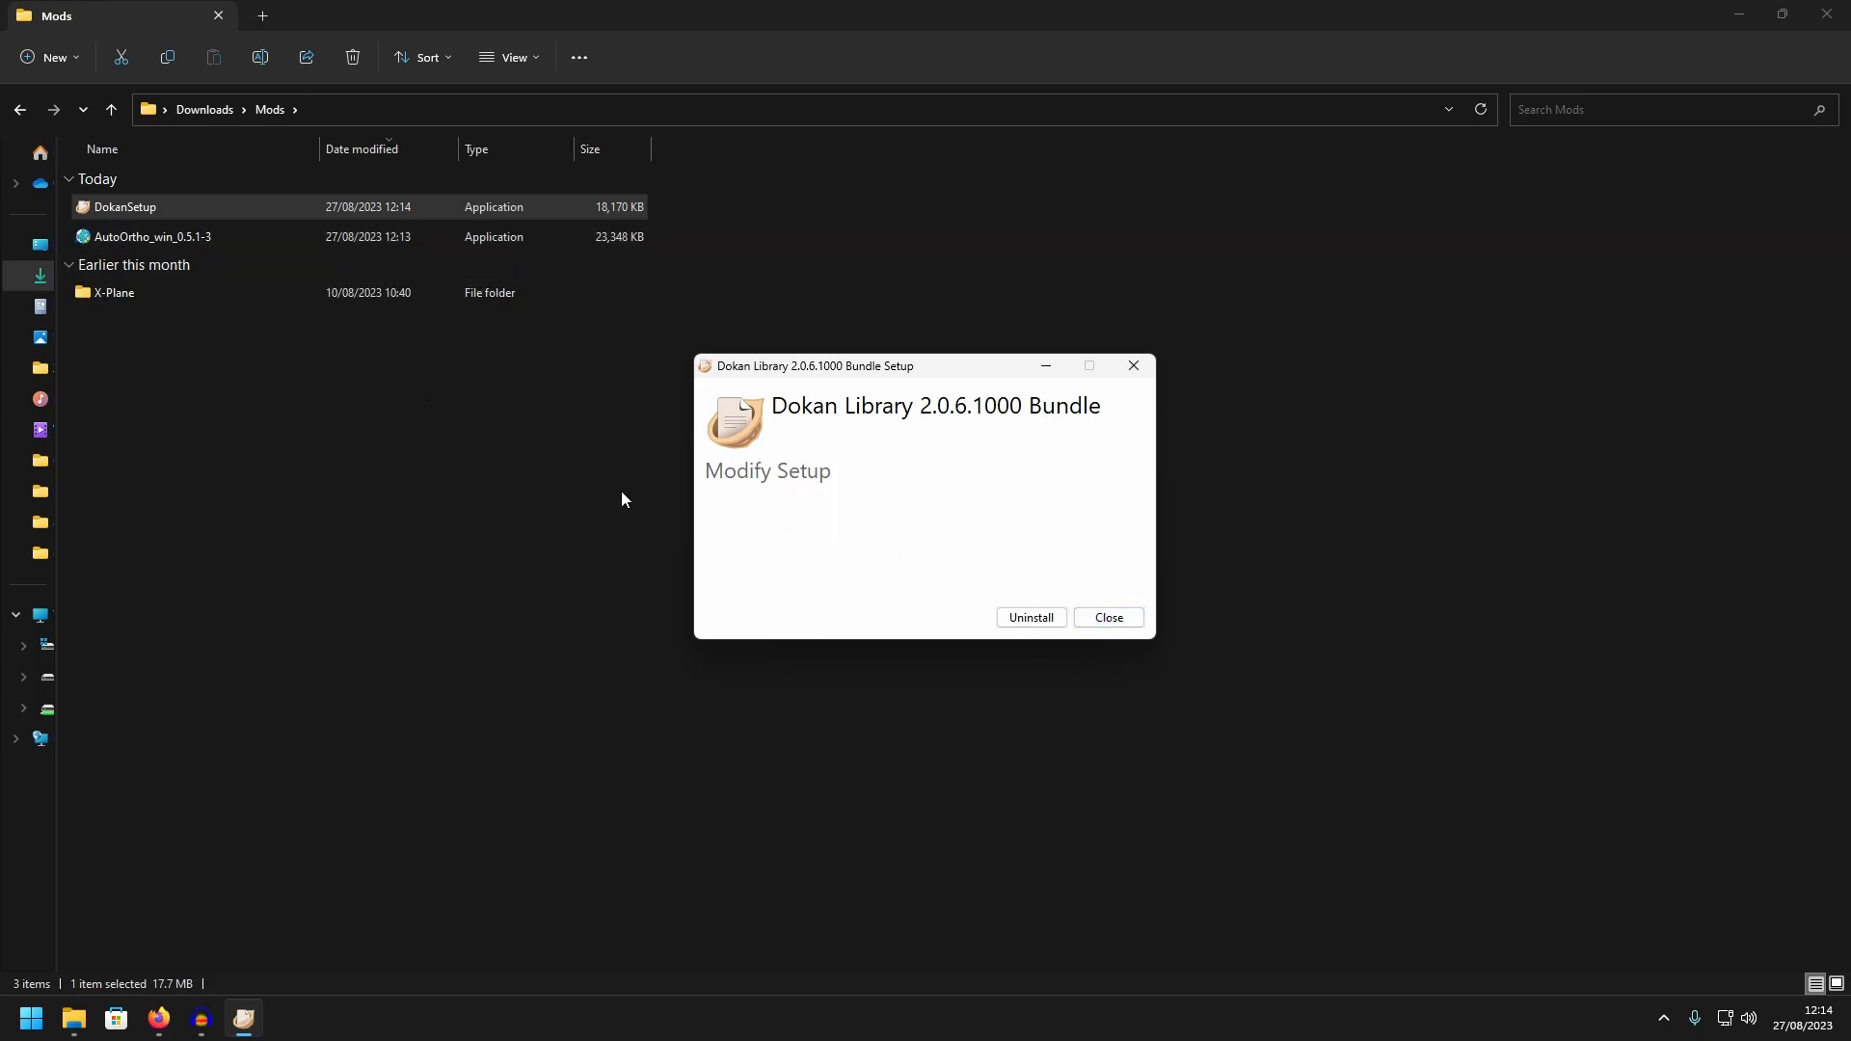
{"action": "left_click", "coordinate": [1109, 618]}
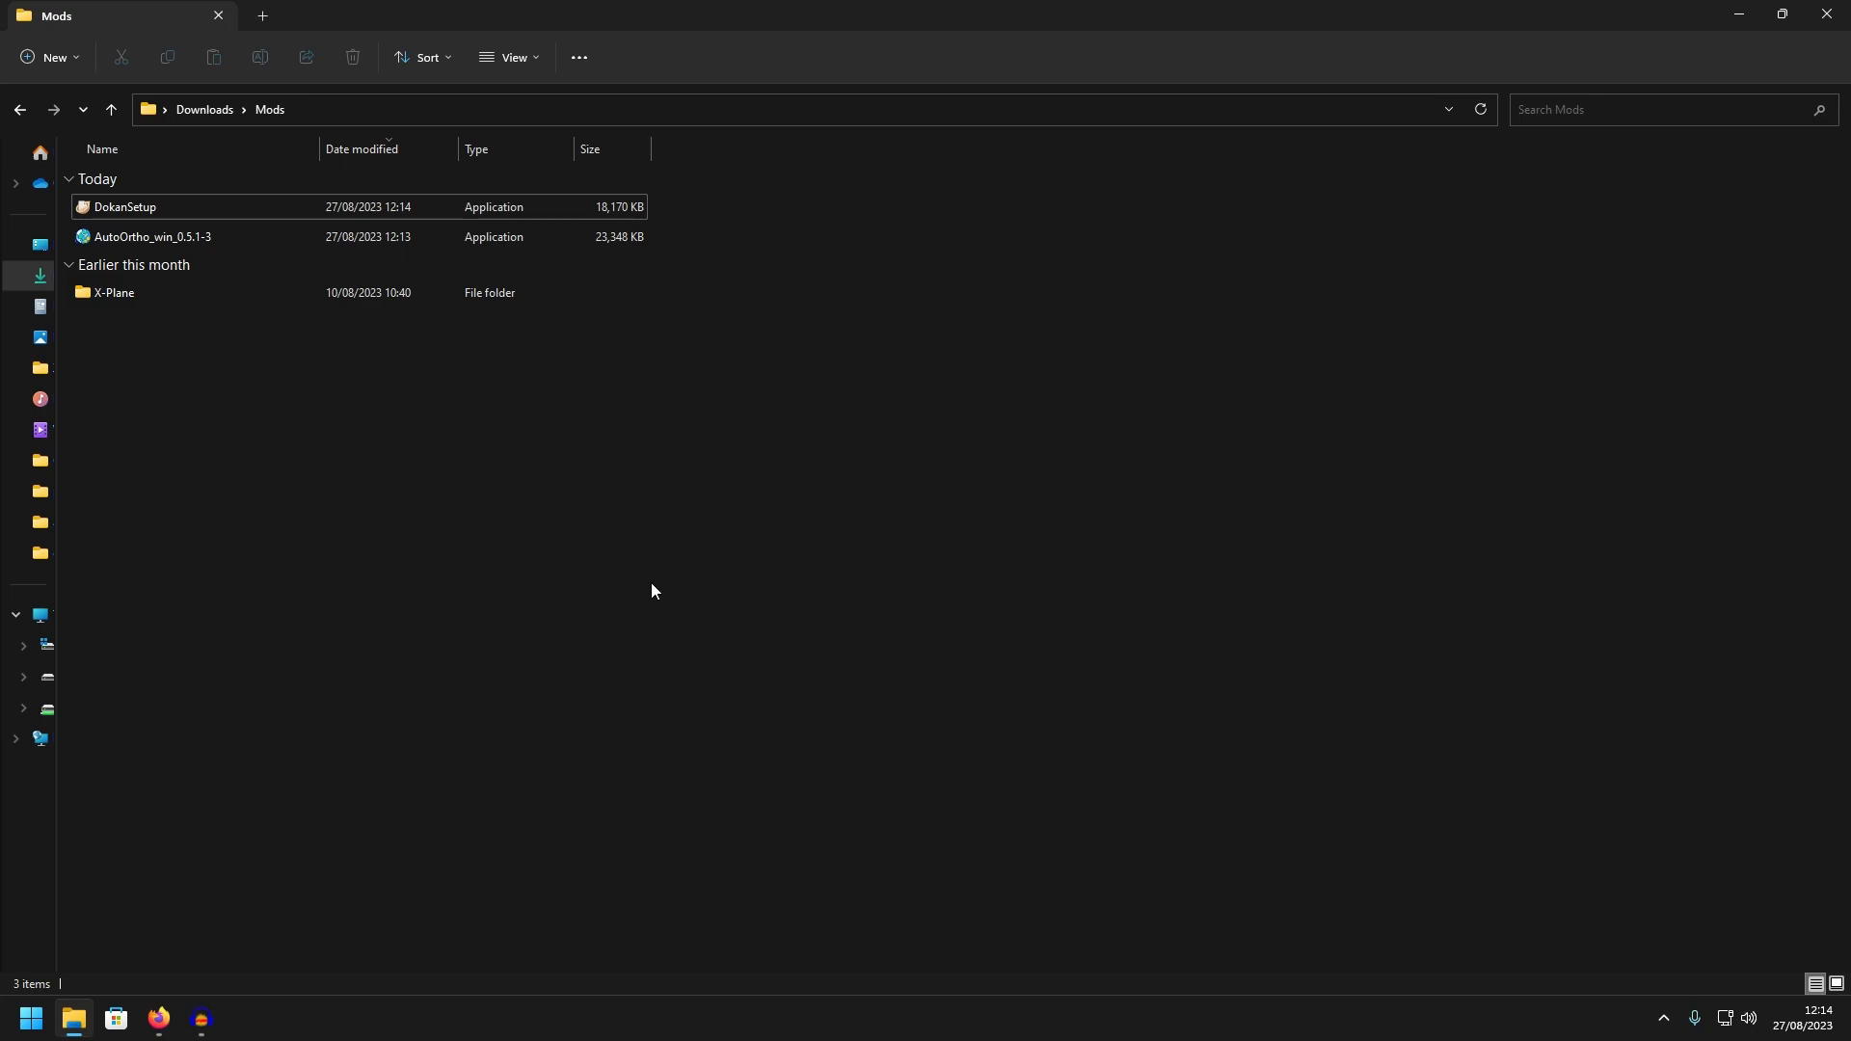
Delete the DokanSetup and AutoOrtho_win_0.5.1-3 installers from the Mods folder
{"action": "left_click_drag", "start_coordinate": [700, 245], "coordinate": [570, 216]}
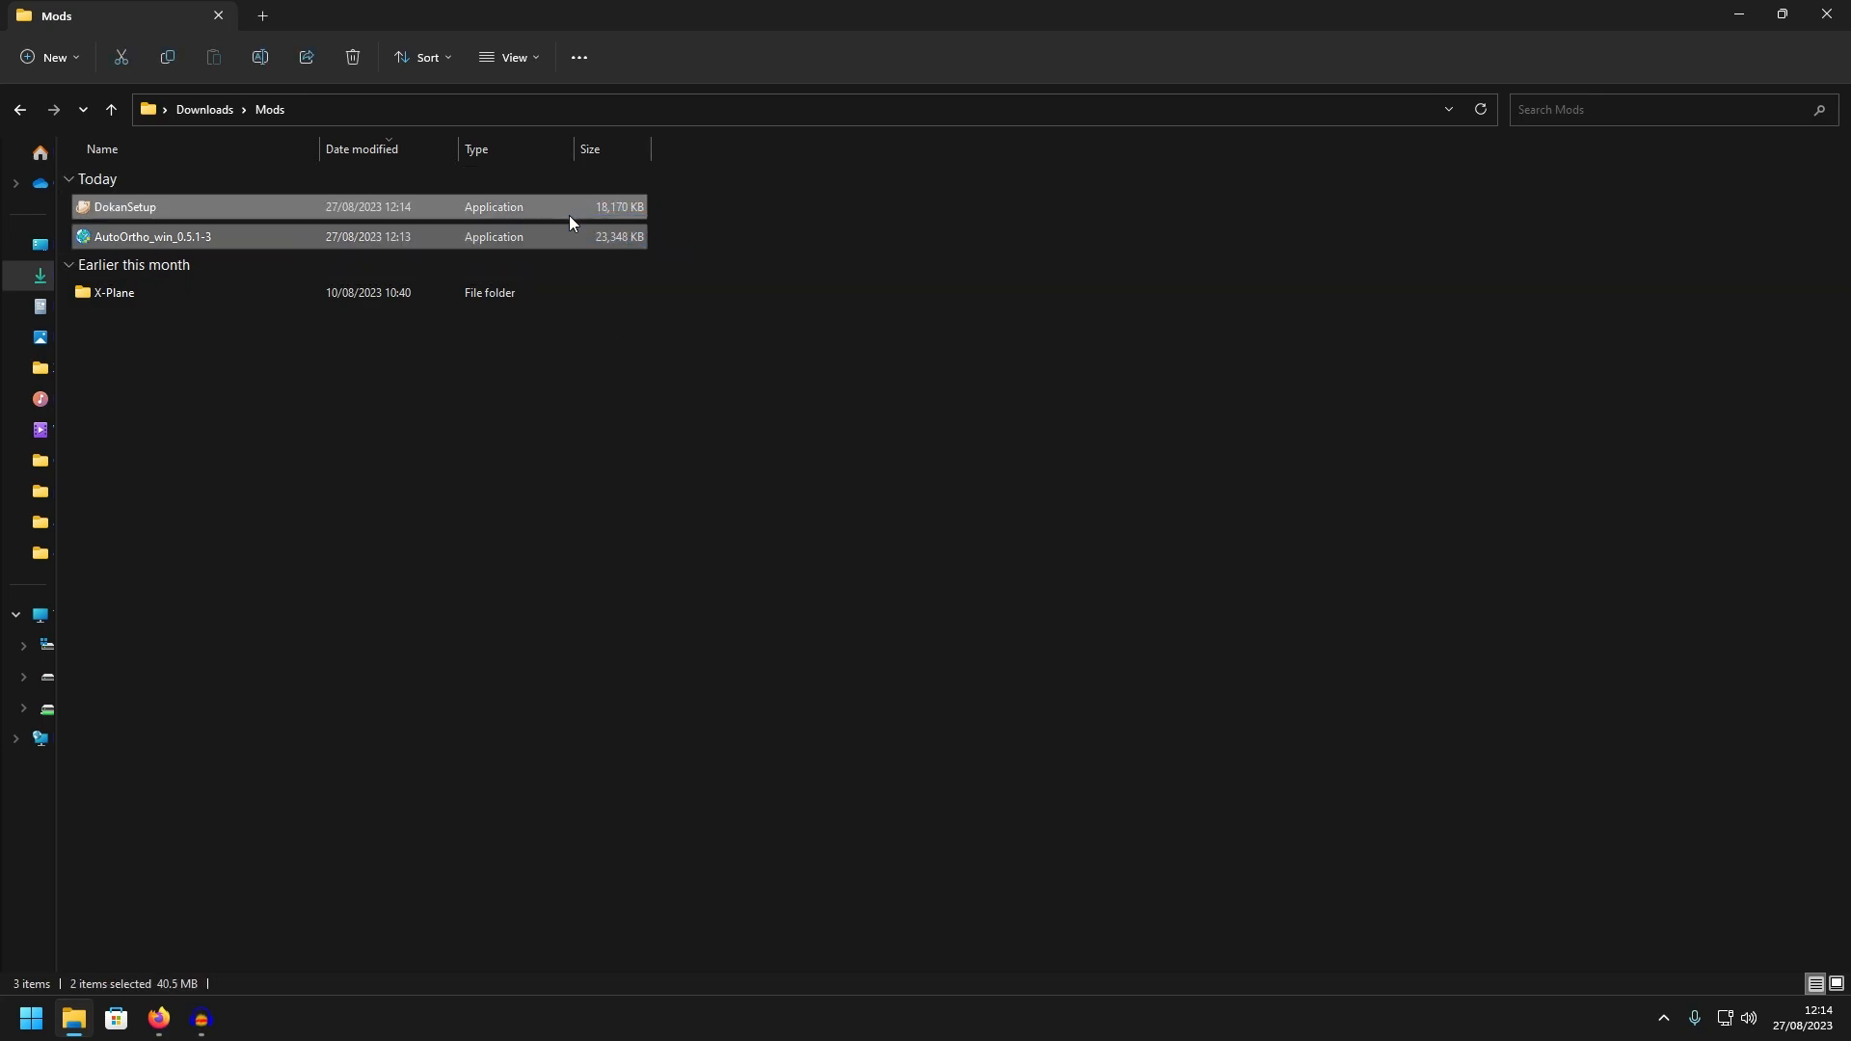
{"action": "key", "text": "Delete"}
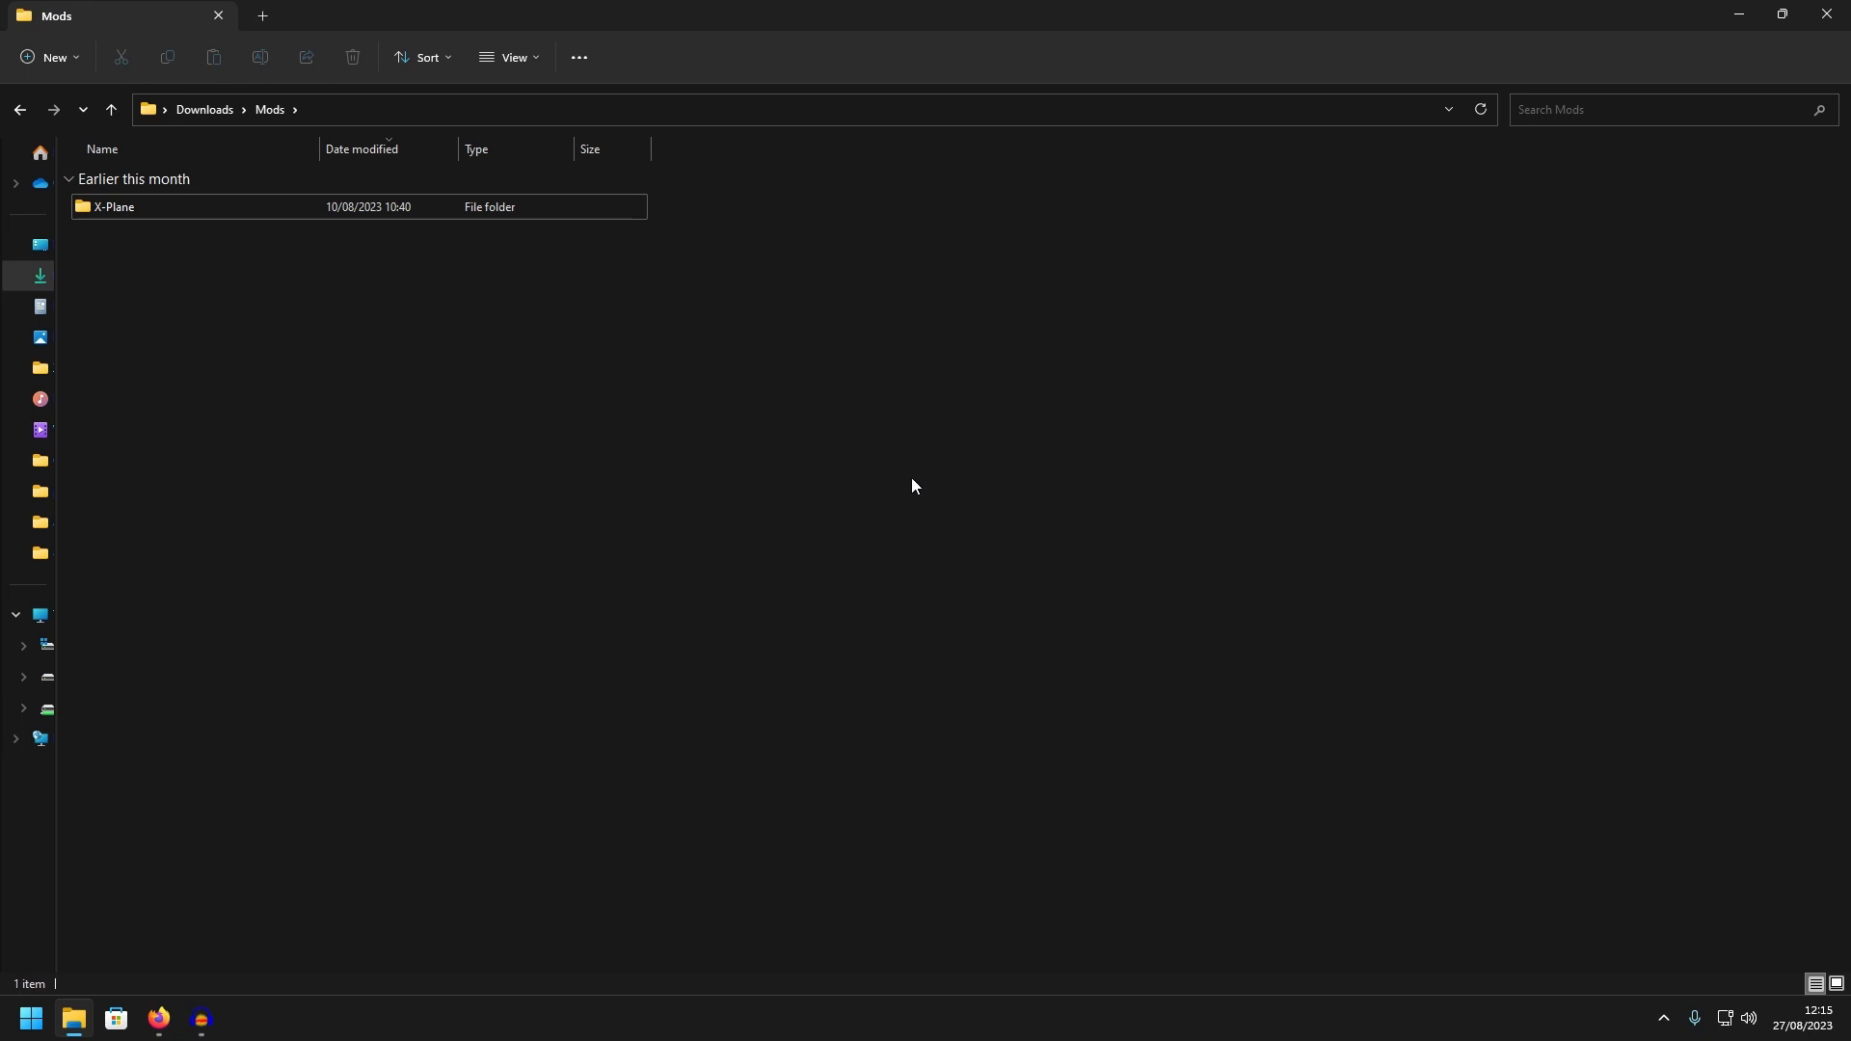
Search the installed apps for AutoOrtho and launch it
{"action": "key", "text": "super"}
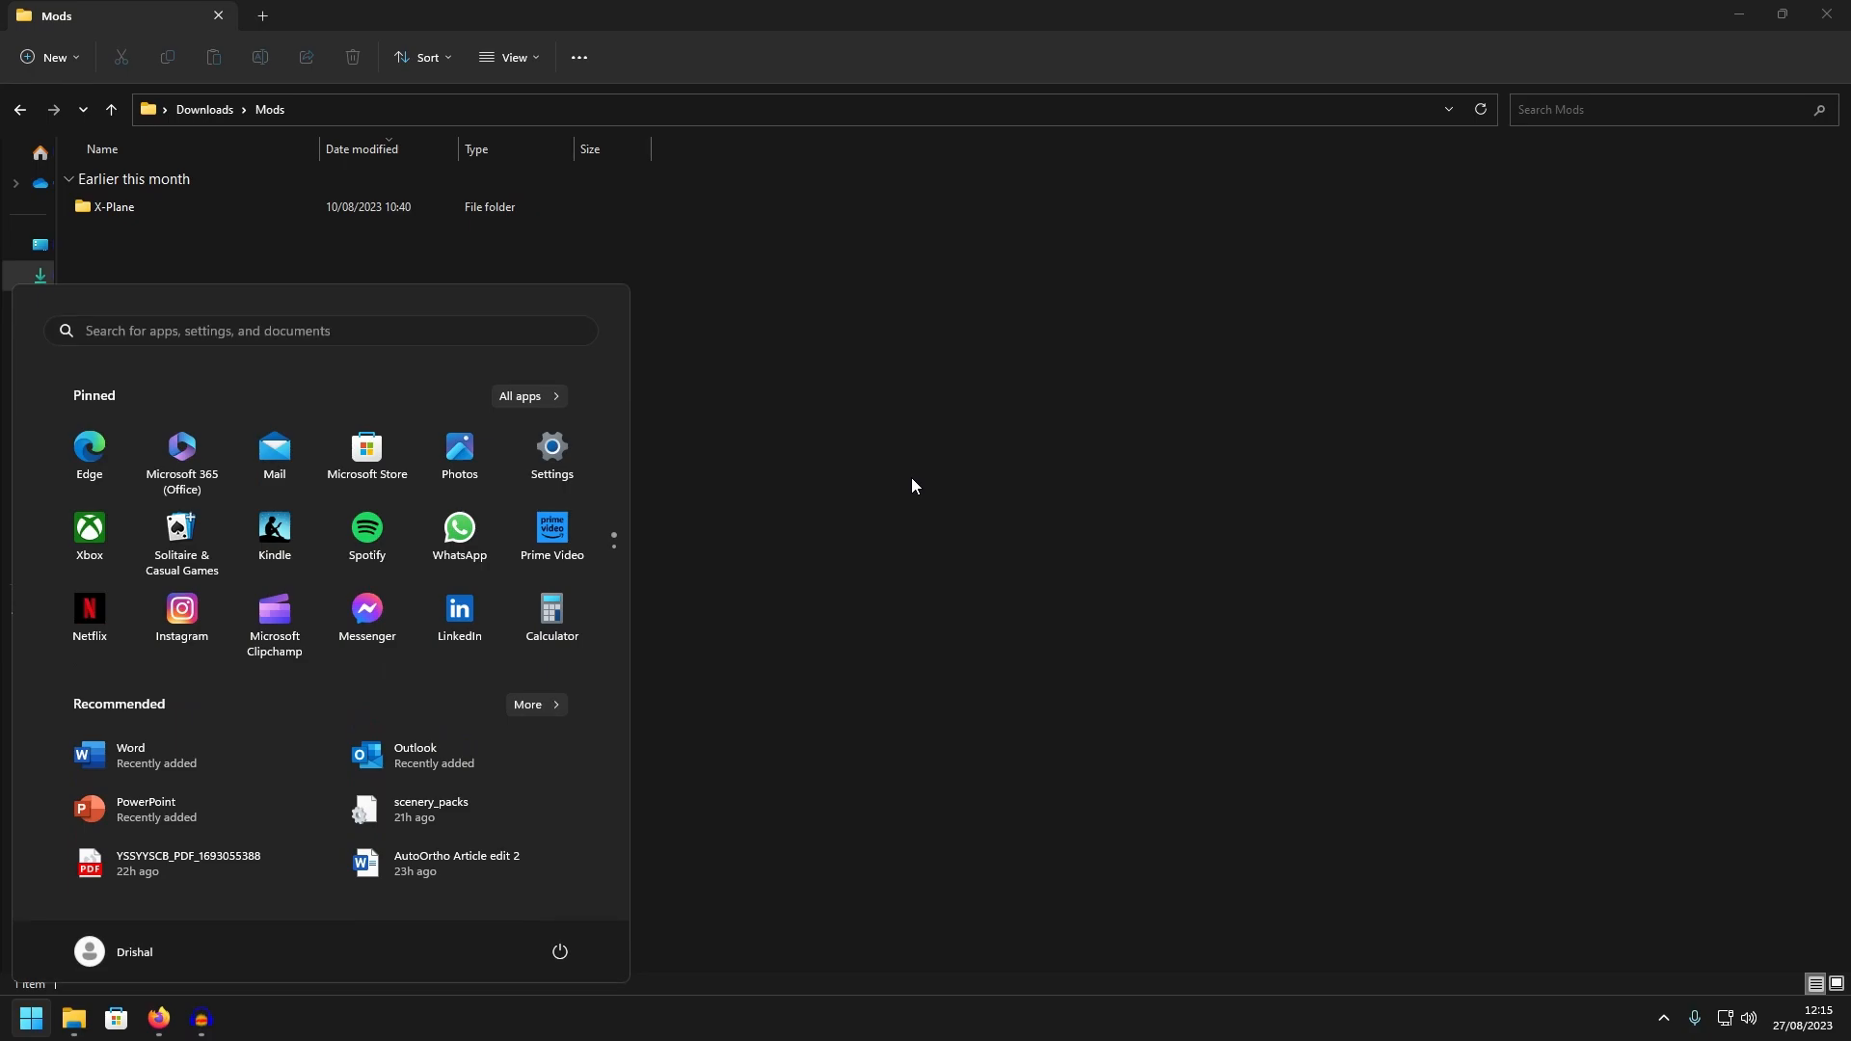
{"action": "type", "text": "autop"}
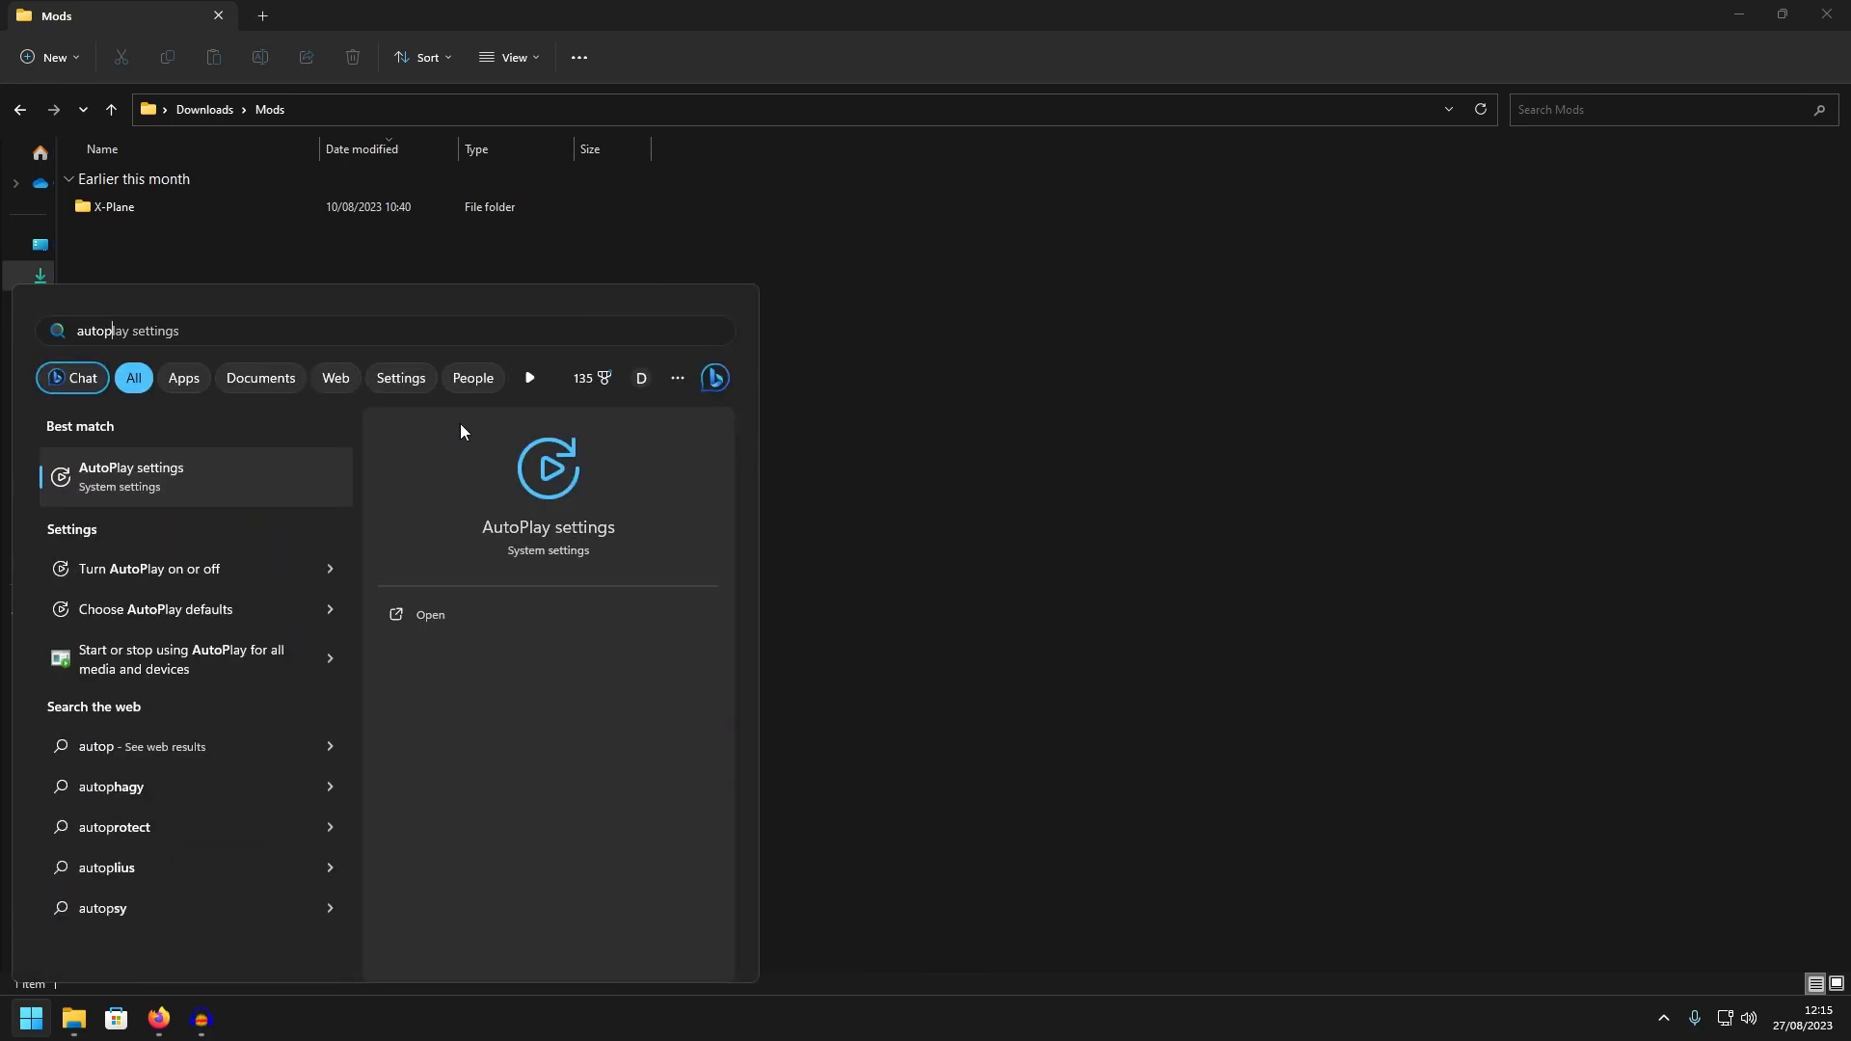
{"action": "key", "text": "BackSpace"}
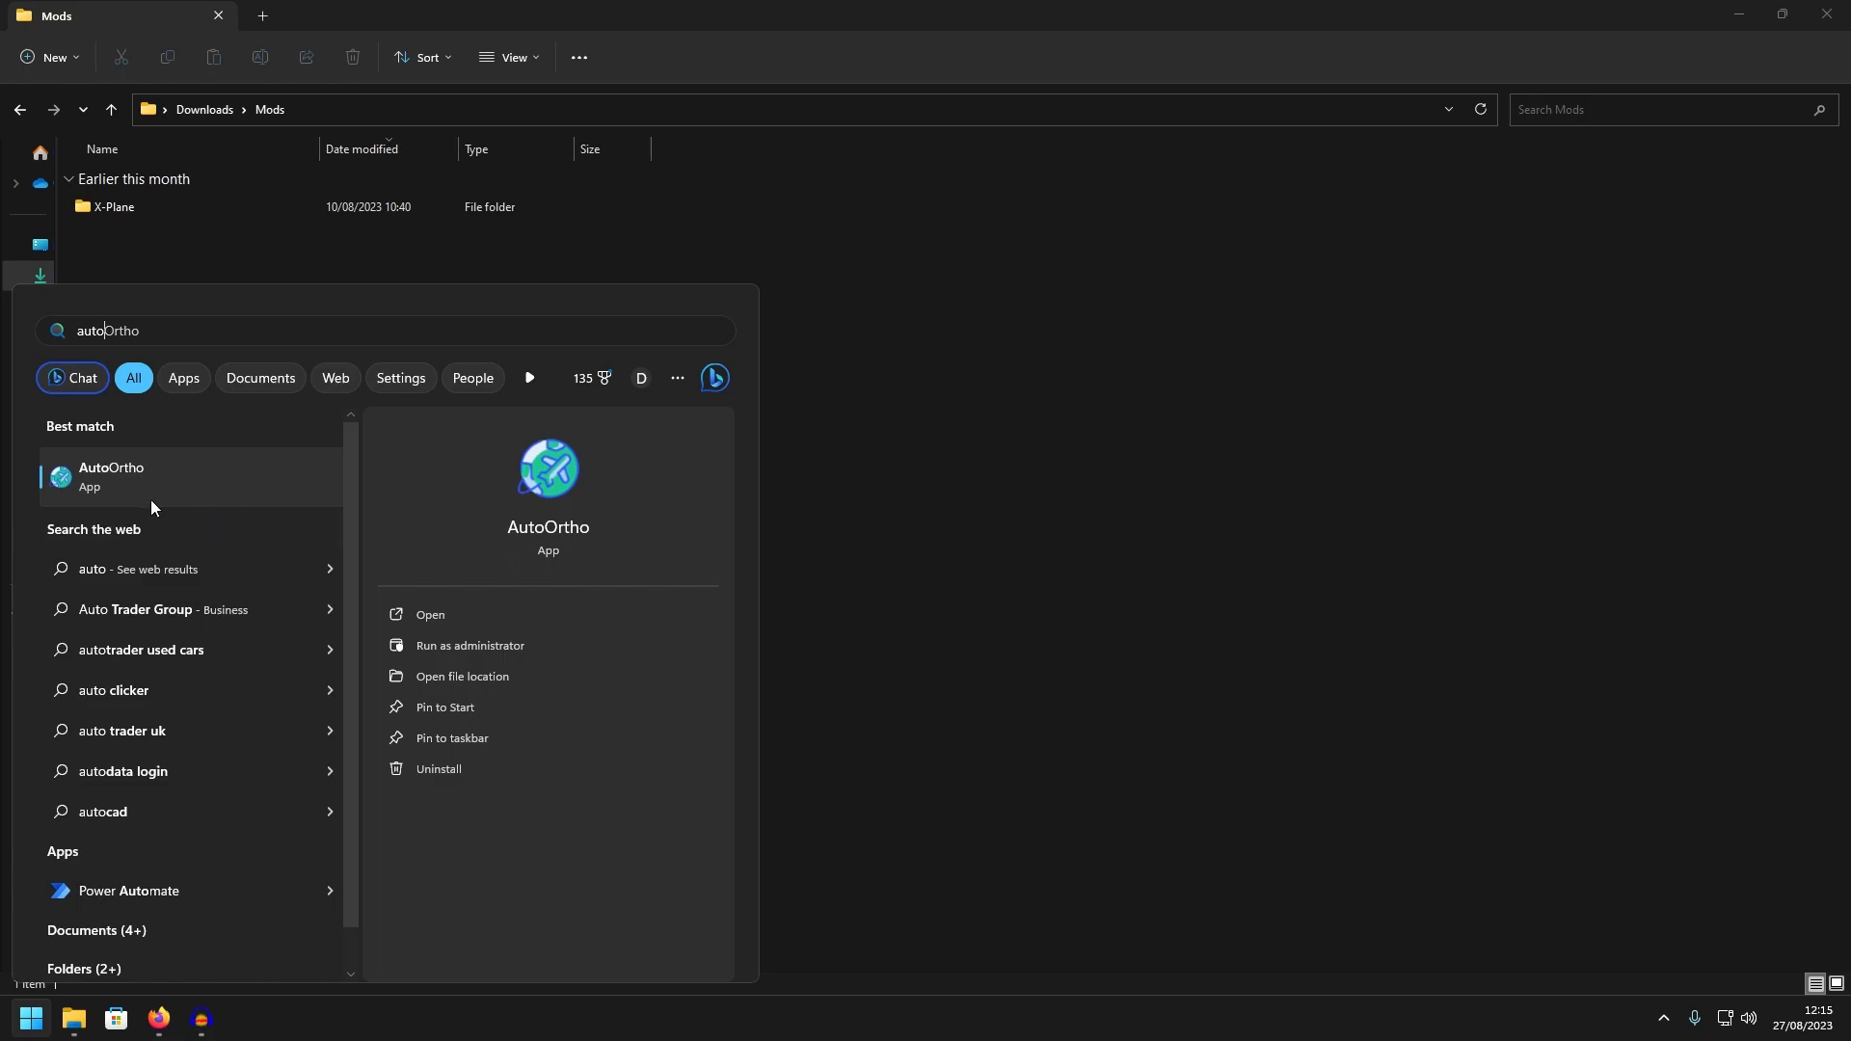
{"action": "left_click", "coordinate": [65, 500]}
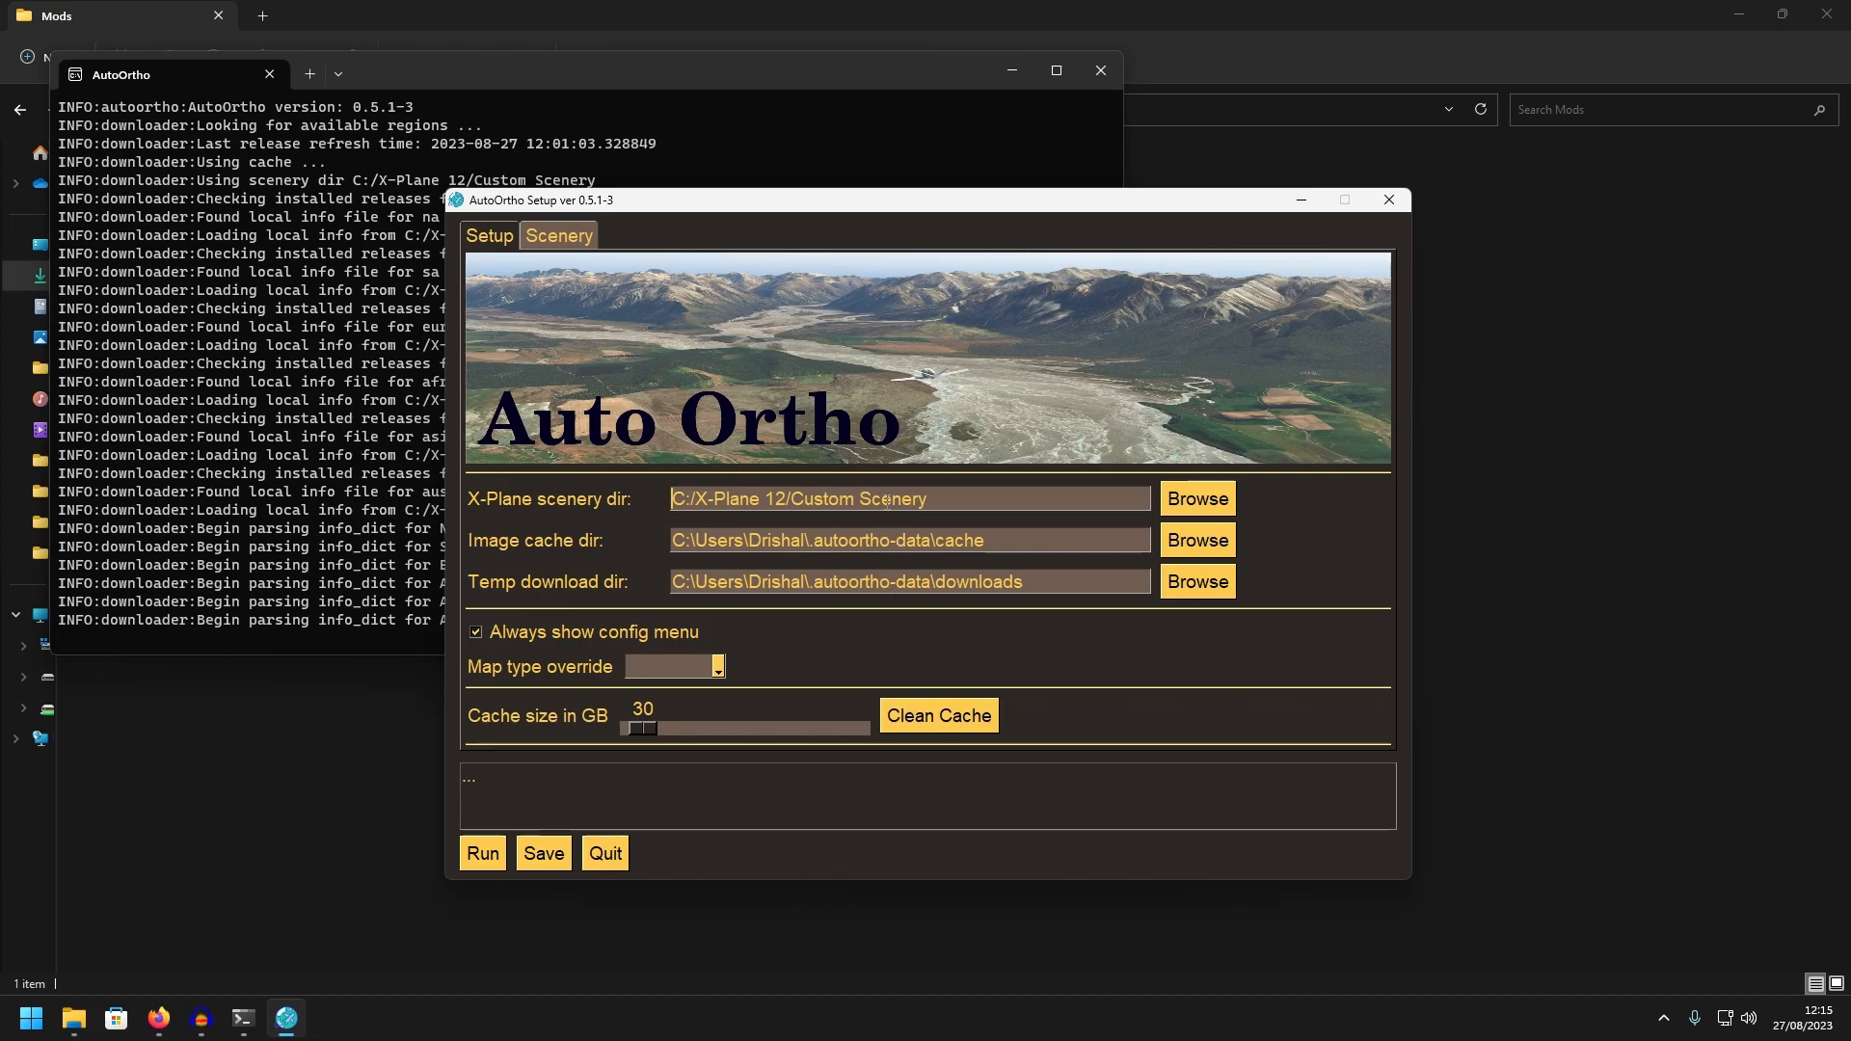
Clear the X-Plane scenery directory and set it to the Custom Scenery folder inside C:/X-Plane 12
{"action": "key", "text": "ctrl+shift+Left"}
{"action": "key", "text": "ctrl+shift+Left"}
{"action": "key", "text": "ctrl+shift+Left"}
{"action": "key", "text": "ctrl+shift+Left"}
{"action": "key", "text": "ctrl+shift+Left"}
{"action": "key", "text": "BackSpace"}
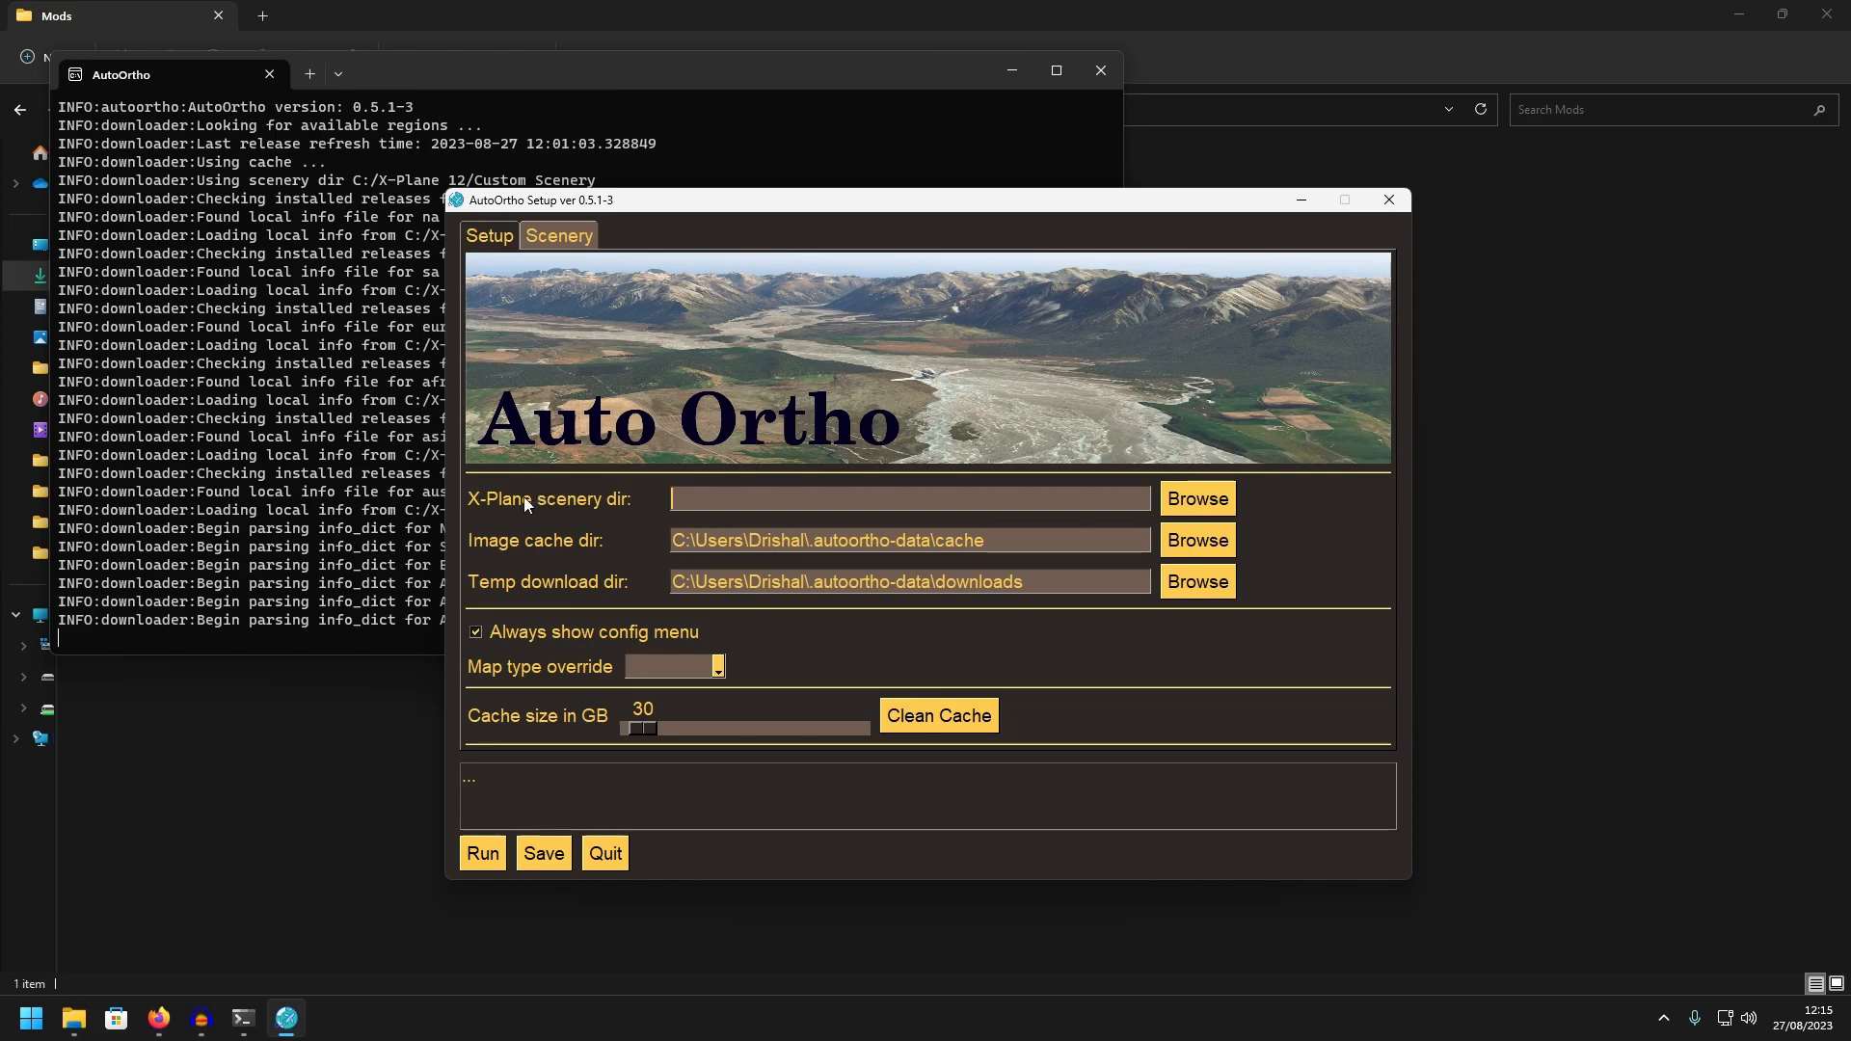
{"action": "left_click", "coordinate": [1198, 499]}
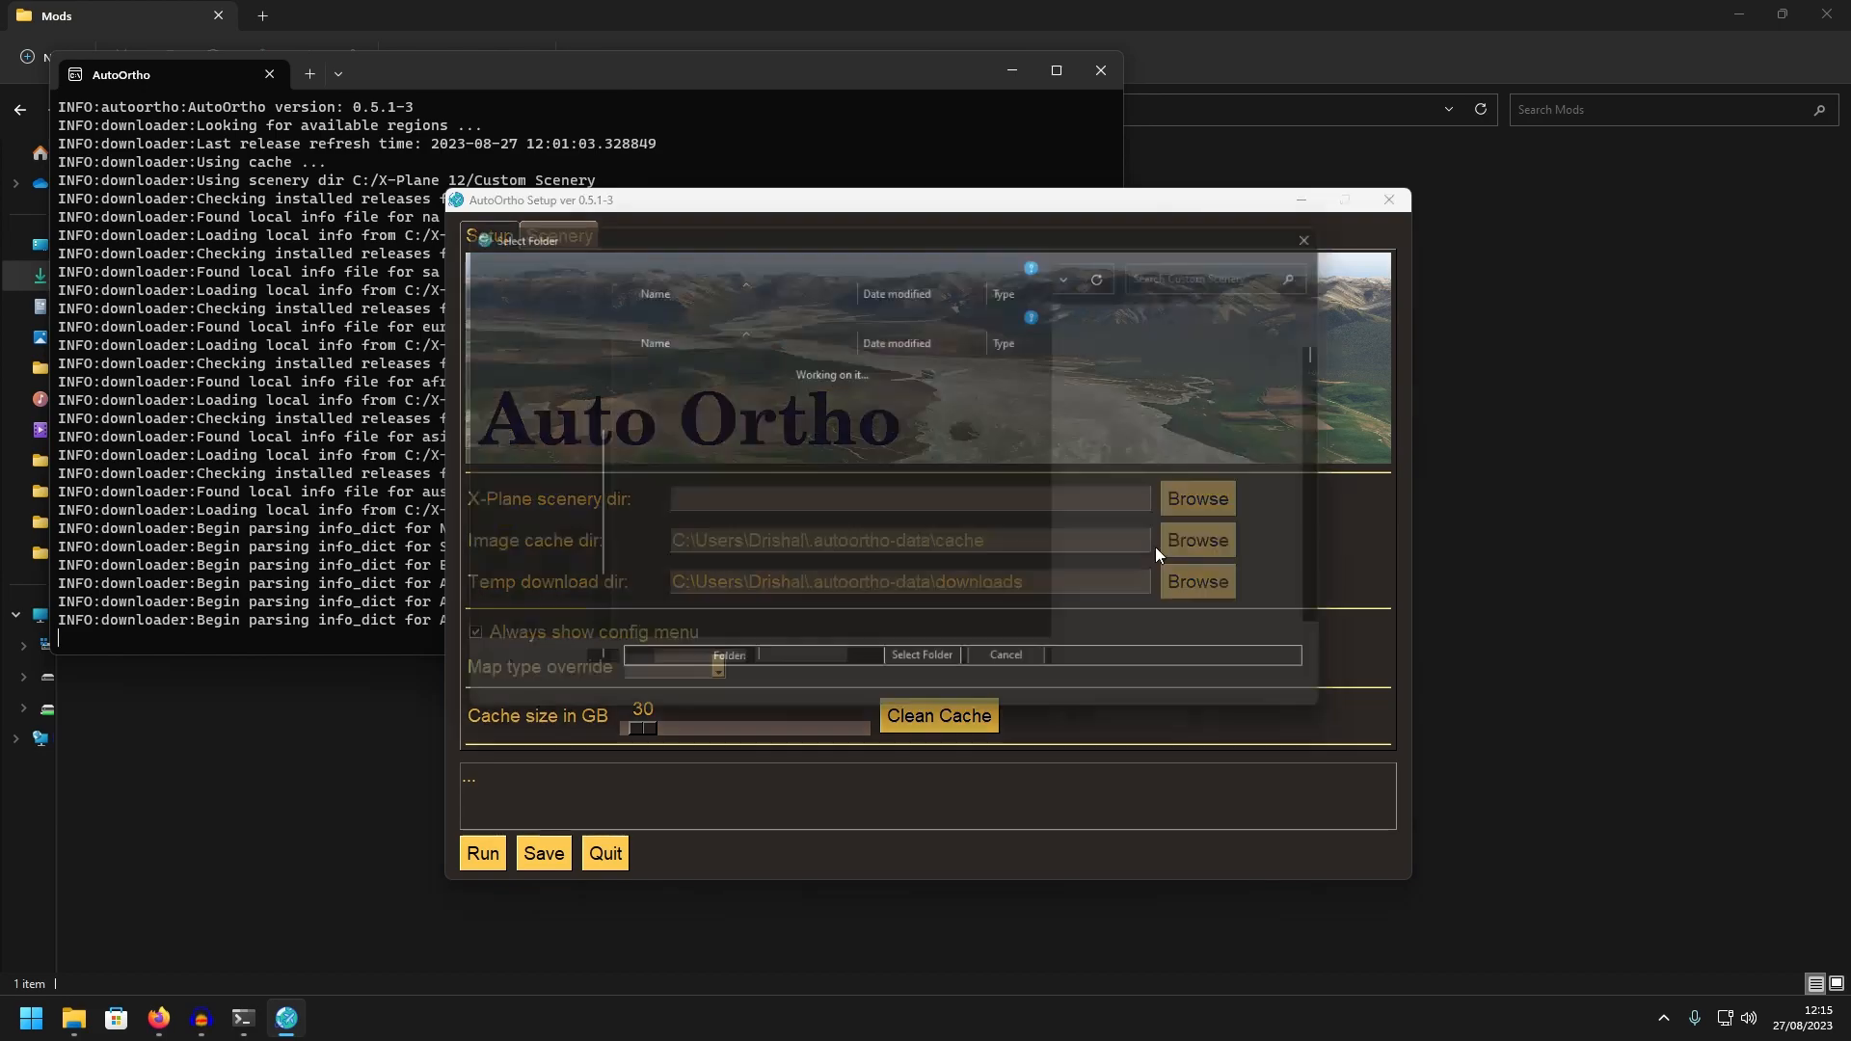
{"action": "left_click", "coordinate": [808, 268]}
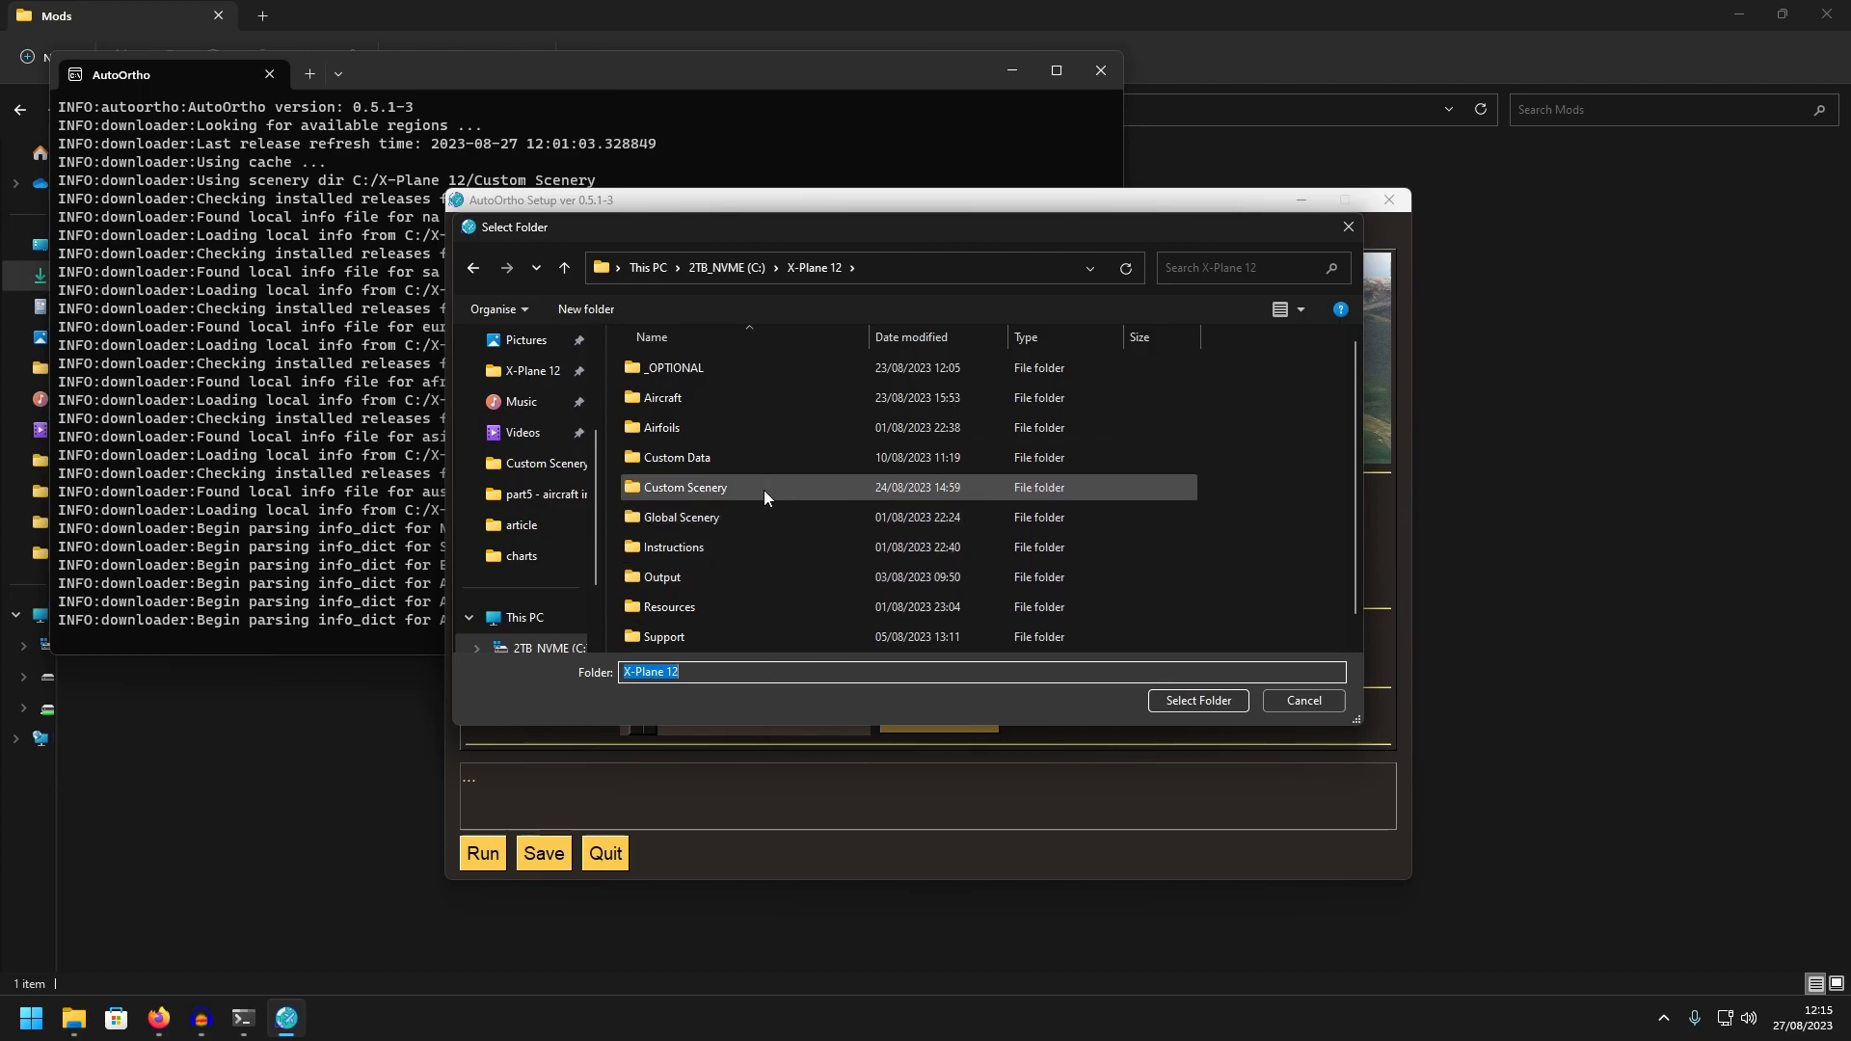
{"action": "double_click", "coordinate": [686, 490]}
{"action": "left_click", "coordinate": [1222, 703]}
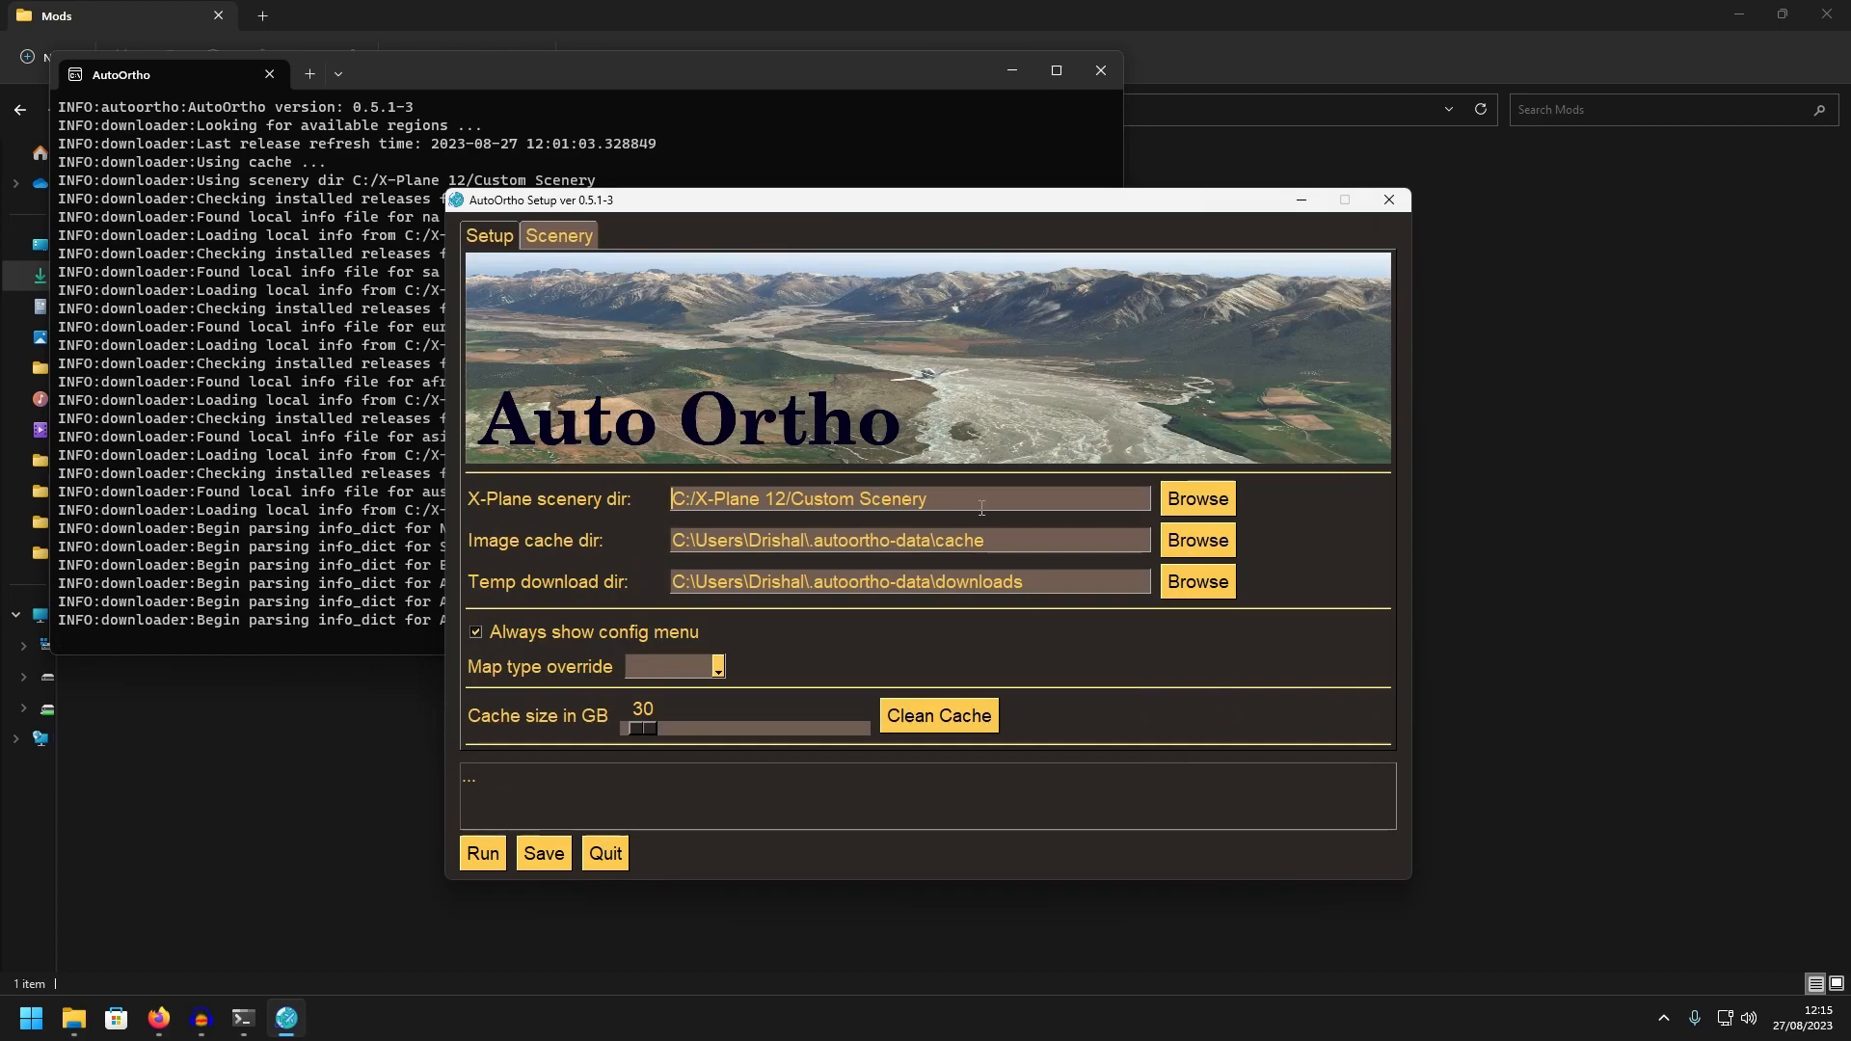
Examine the versions and update status of the regional ortho sets, and return to the setup settings
{"action": "left_click", "coordinate": [556, 243]}
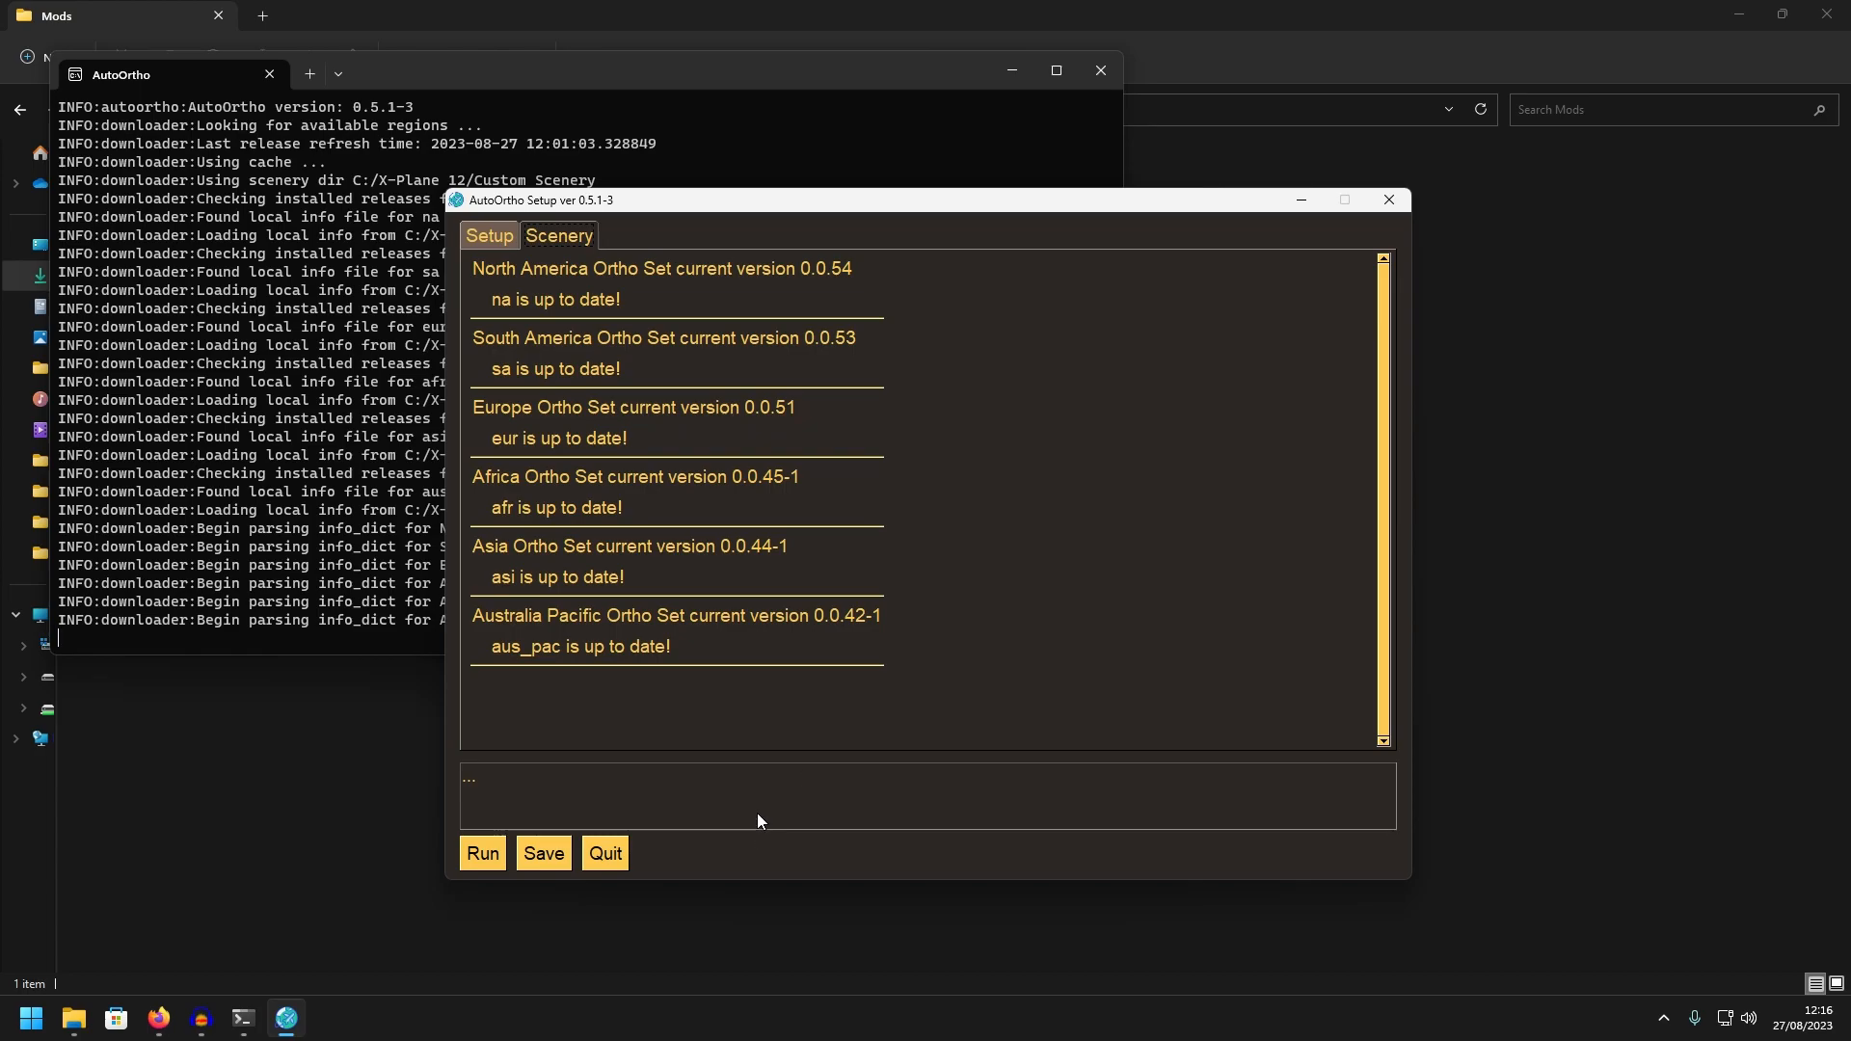
{"action": "left_click", "coordinate": [496, 232]}
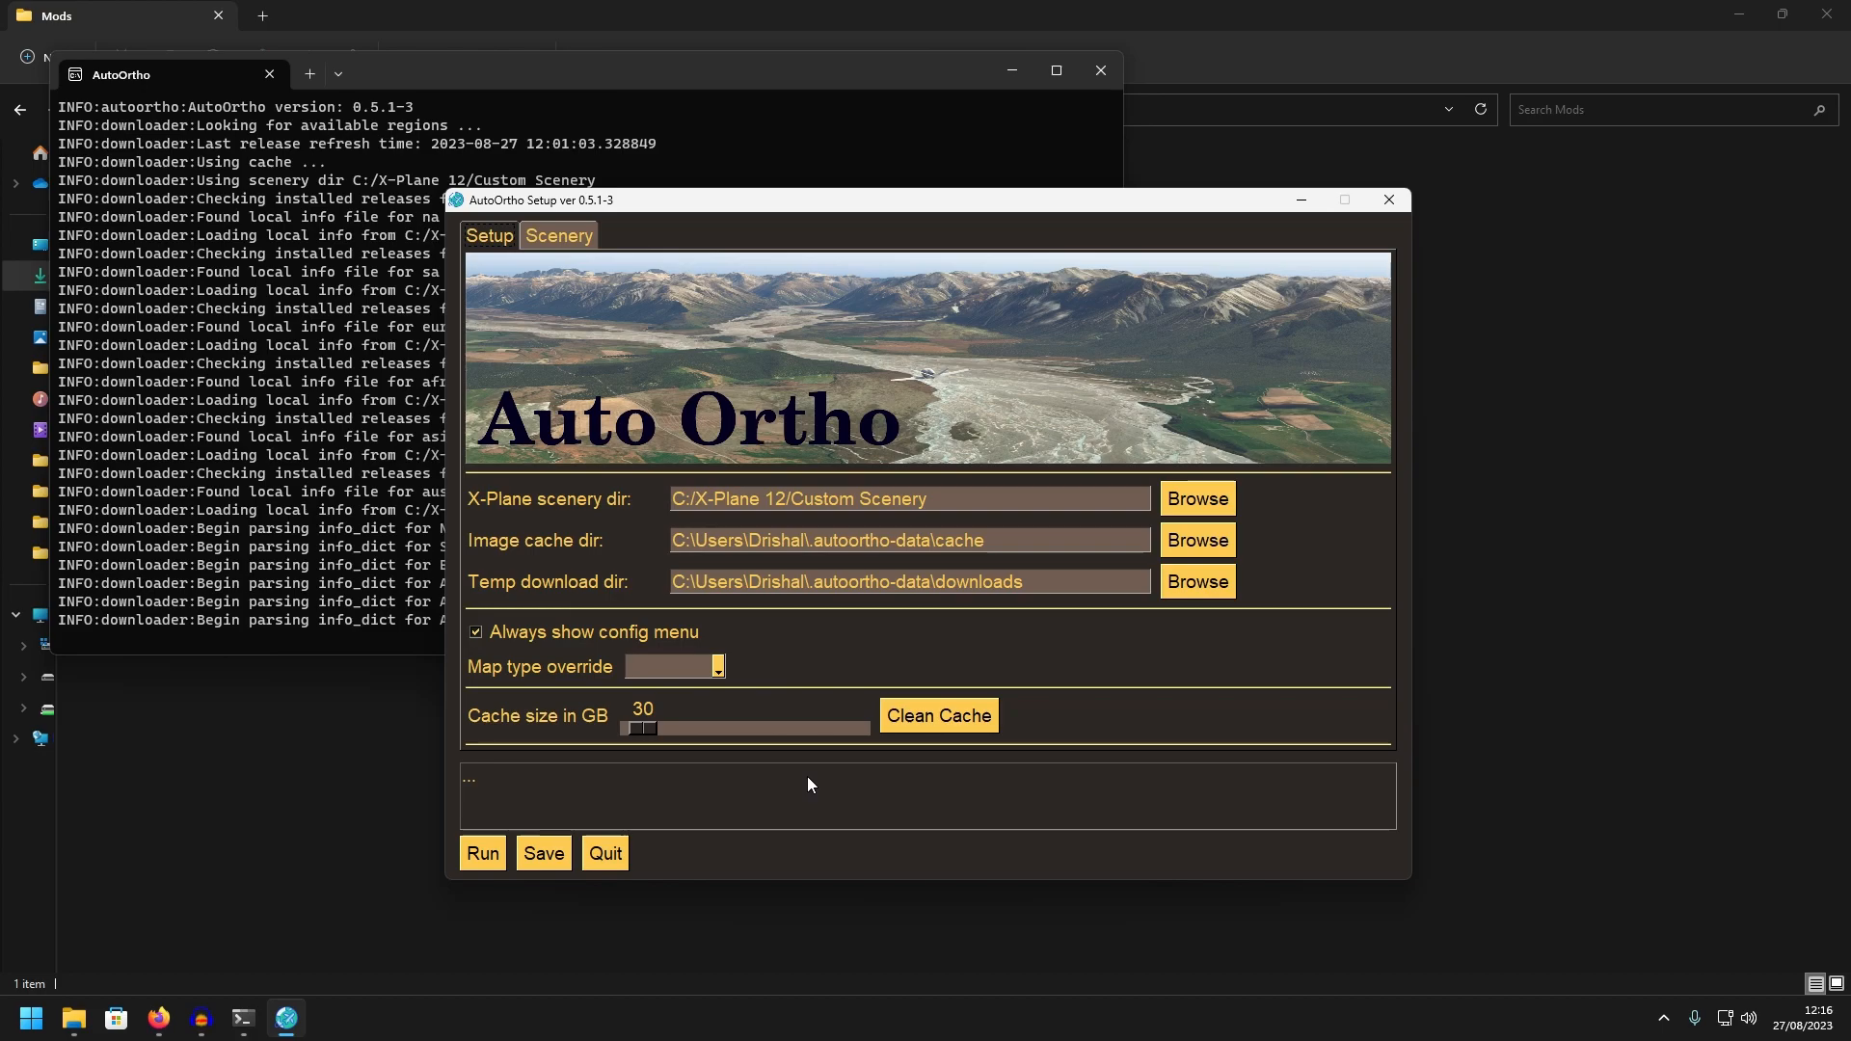
Run AutoOrtho with the configured setup and minimise the Mods folder window
{"action": "left_click", "coordinate": [486, 854]}
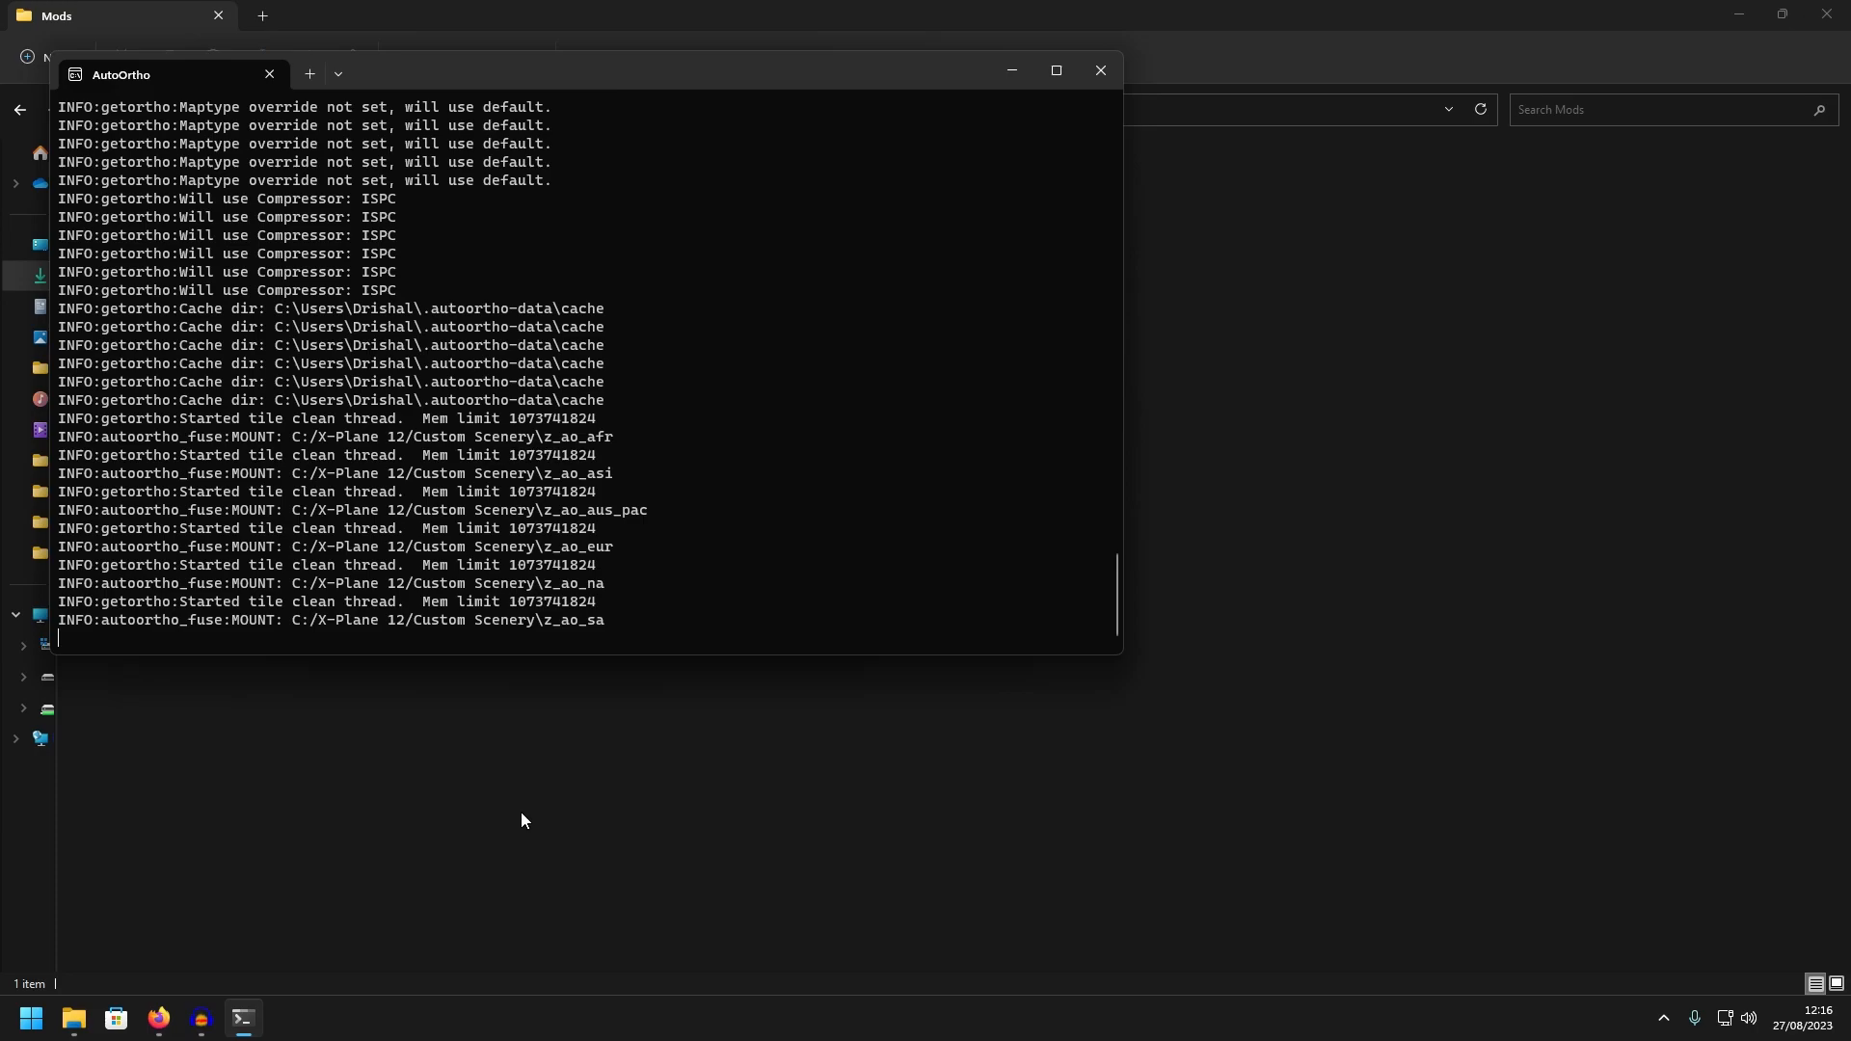
{"action": "left_click", "coordinate": [520, 812]}
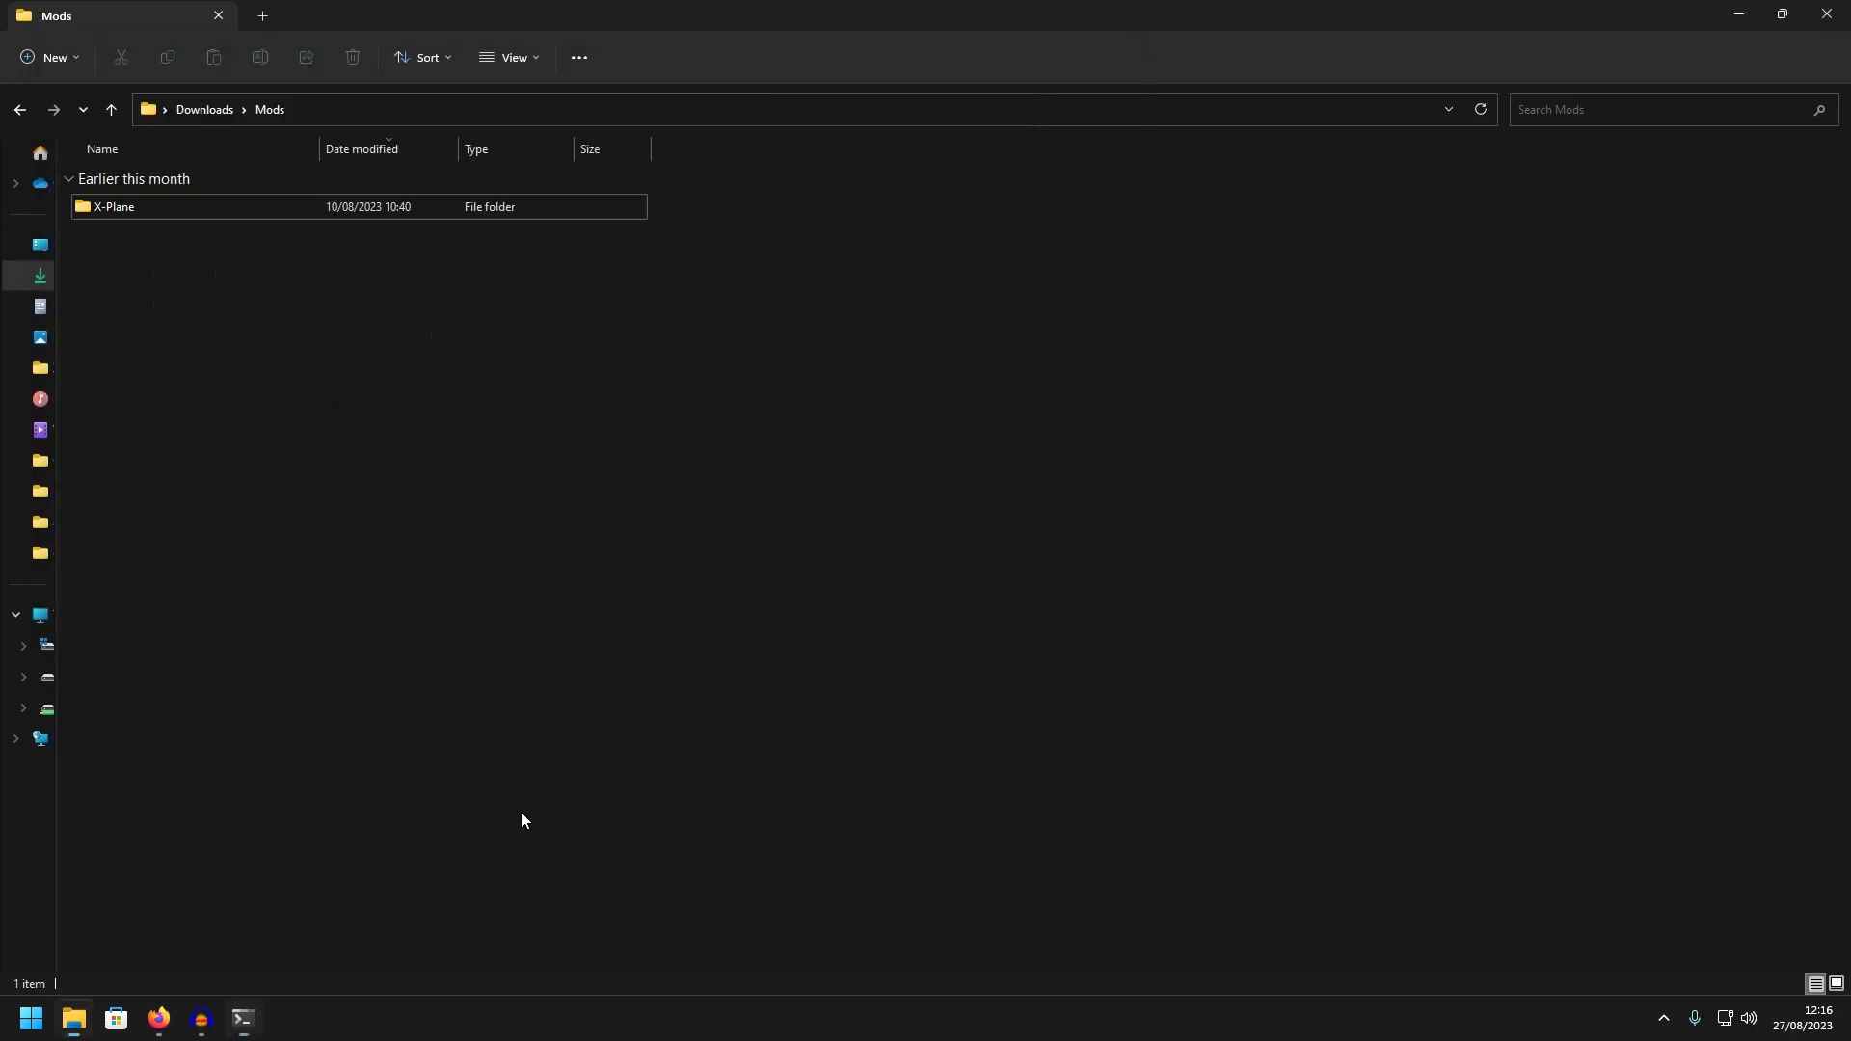
{"action": "left_click", "coordinate": [1733, 14]}
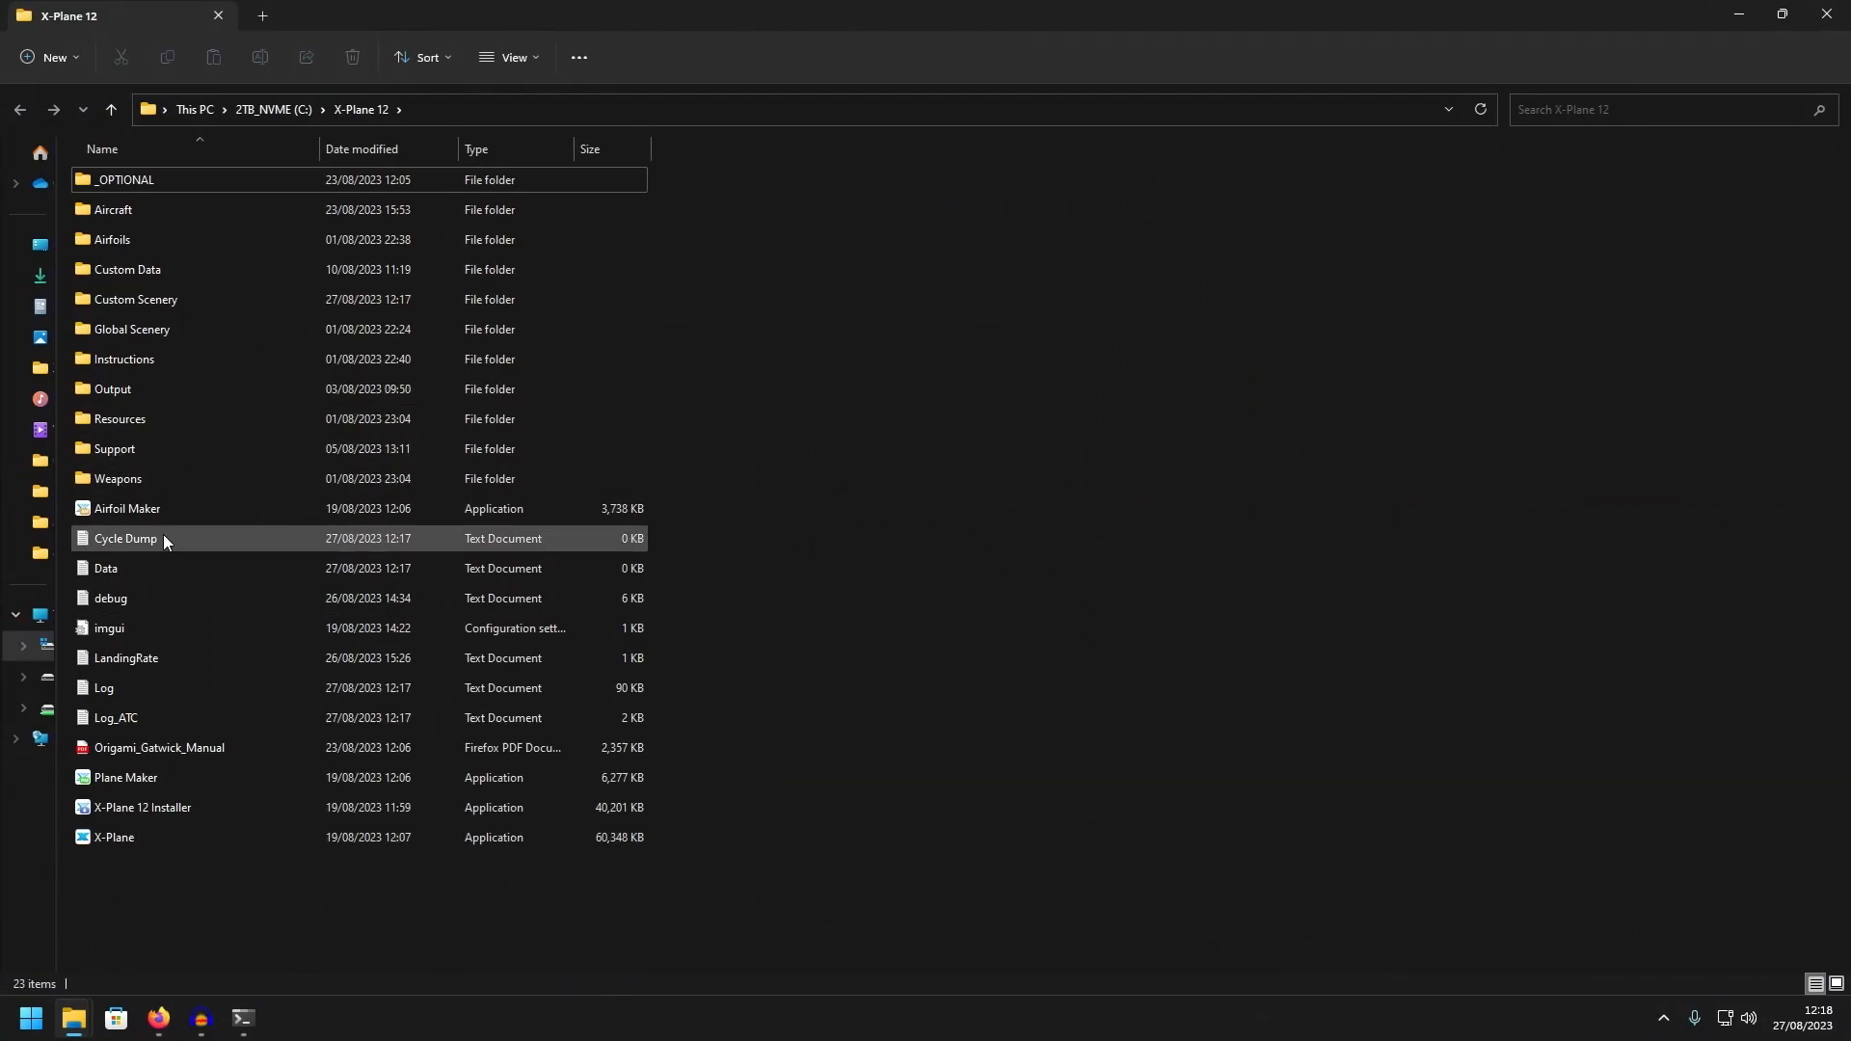
Open the scenery_packs file from X-Plane 12's Custom Scenery folder and place its window beside the folder names
{"action": "double_click", "coordinate": [137, 297]}
{"action": "scroll", "coordinate": [390, 410], "scroll_direction": "down", "scroll_amount": 20}
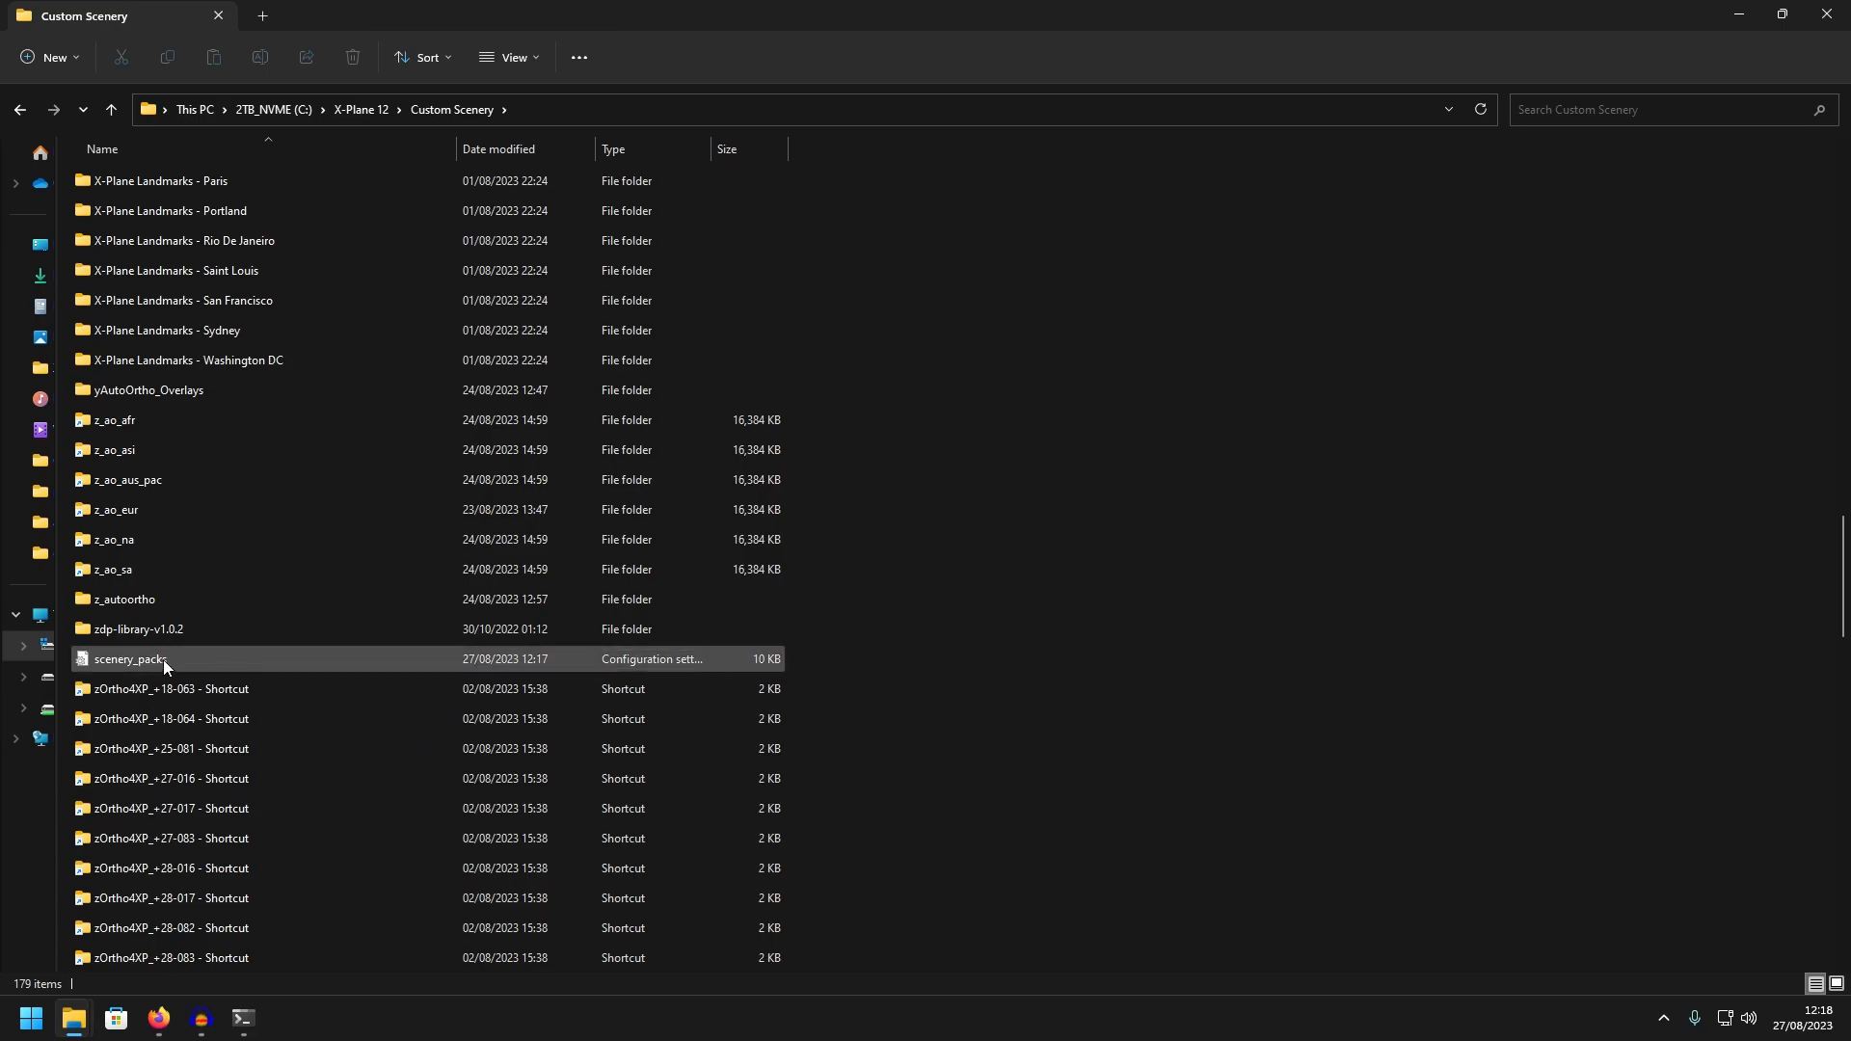
{"action": "left_click", "coordinate": [101, 667]}
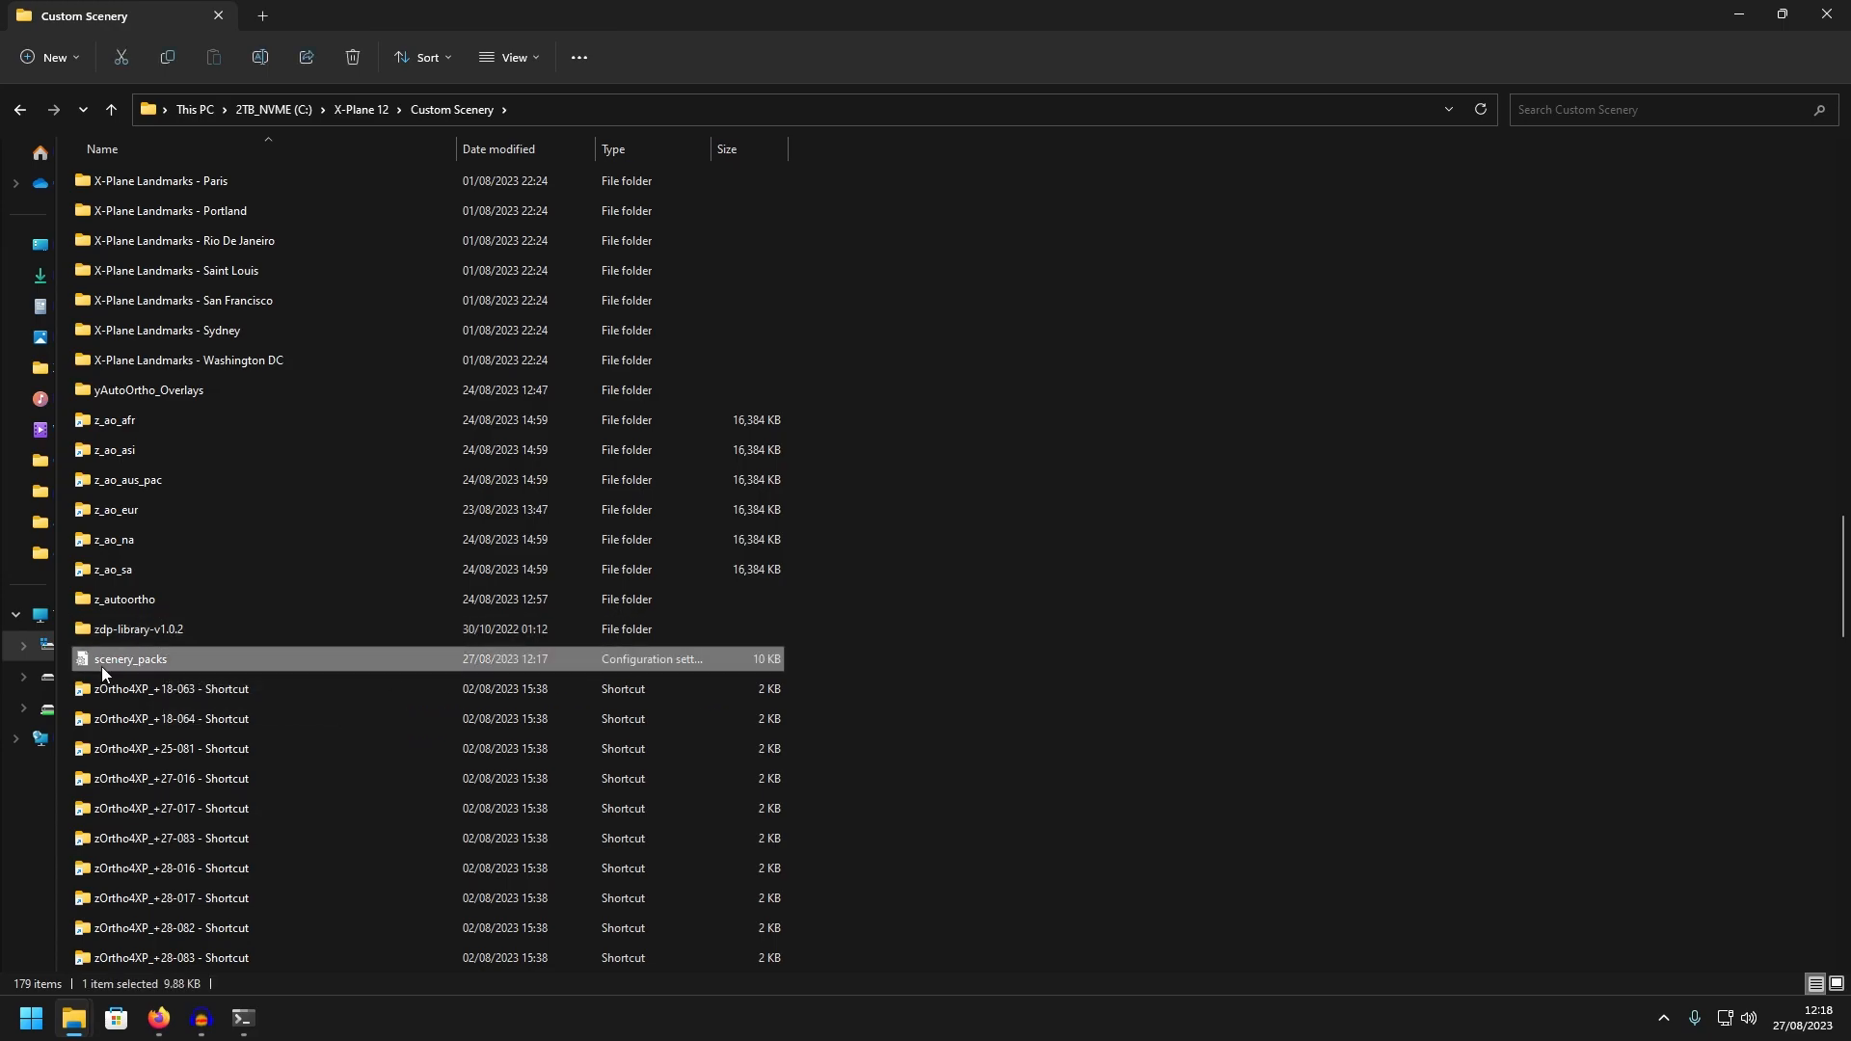
{"action": "double_click", "coordinate": [101, 667]}
{"action": "left_click_drag", "start_coordinate": [668, 158], "coordinate": [910, 137]}
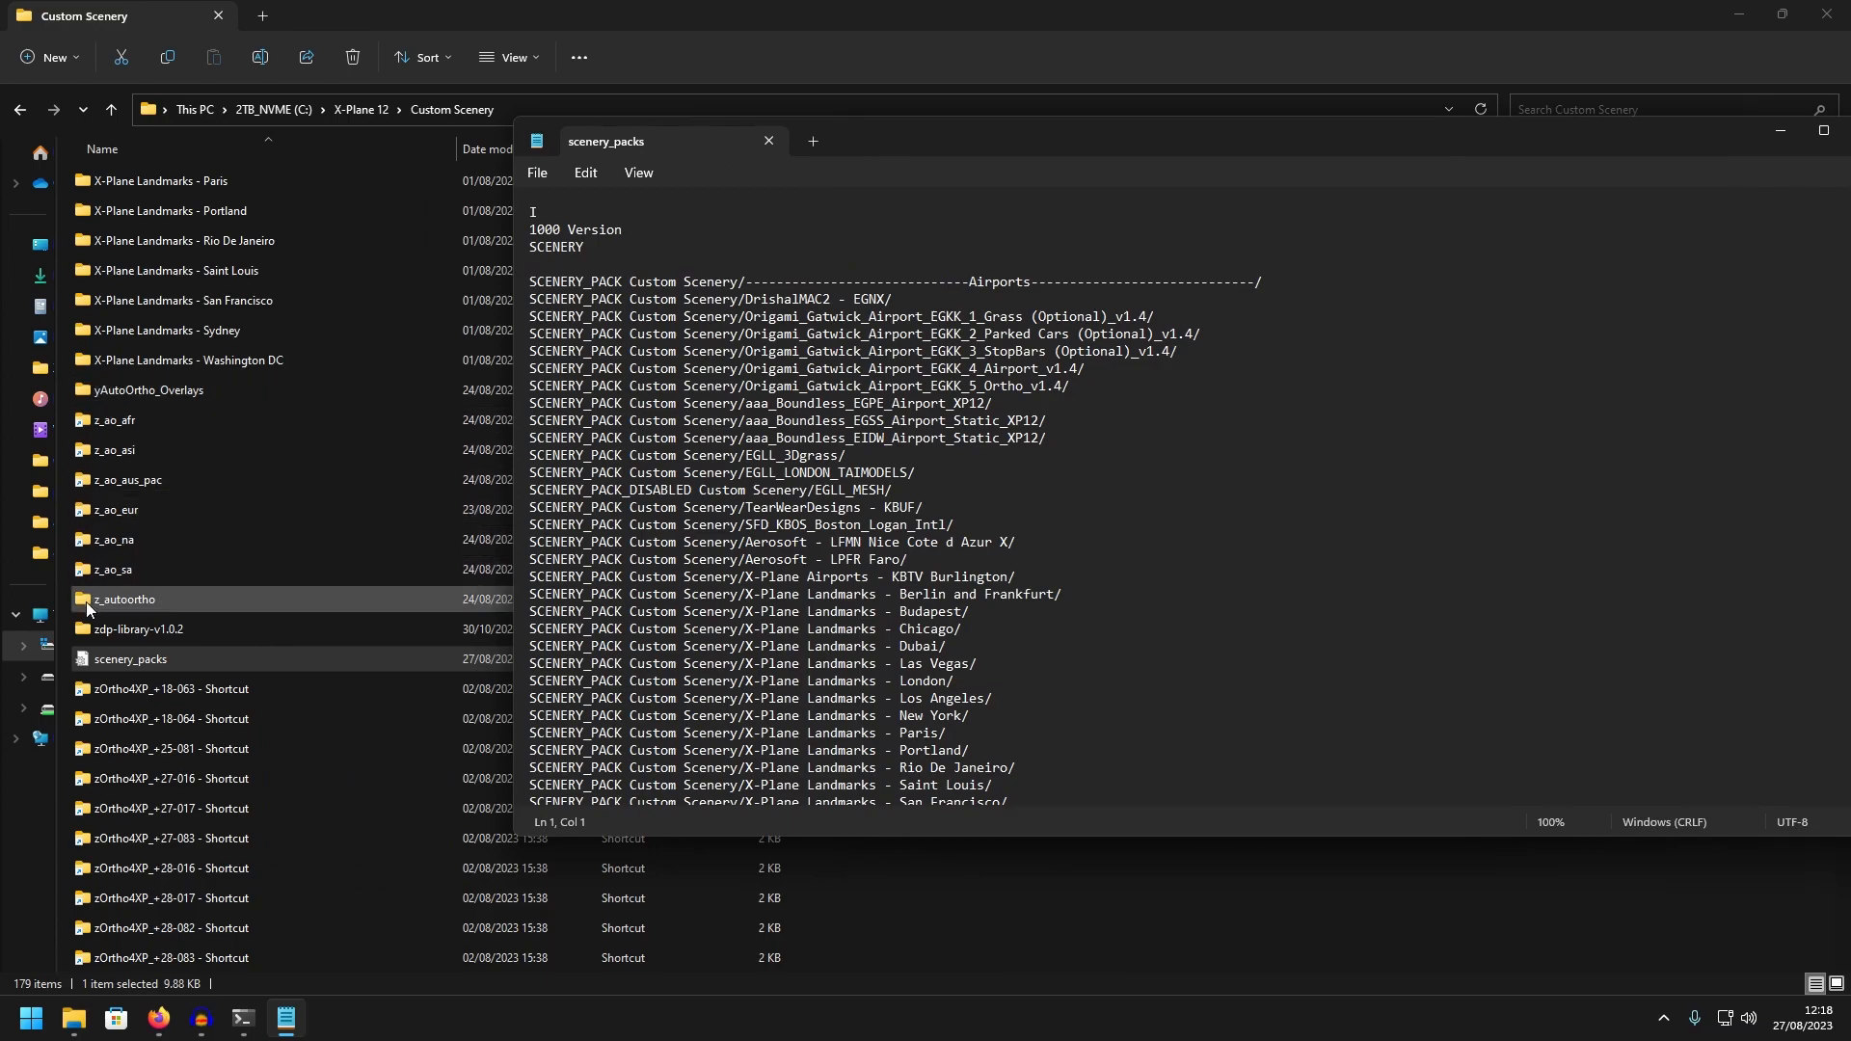
Insert SCENERY_PACK entries for yAutoOrtho_Overlays, z_ao_afr, z_ao_asi, z_ao_aus_pac, z_ao_eur, z_ao_na, z_ao_sa and z_autoortho above the Airports heading, and review them
{"action": "type", "text": "SCENERY_PACK Custom Scenery/yAutoOrtho_Overlays/ SCENERY_PACK Custom Scenery/z_ao_afr/ SCENERY_PACK Custom Scenery/z_ao_asi/ SCENERY_PACK Custom Scenery/z_ao_aus_pac/ SCENERY_PACK Custom Scenery/z_ao_eur/ SCENERY_PACK Custom Scenery/z_ao_na/ SCENERY_PACK Custom Scenery/z_ao_sa/ SCENERY_PACK Custom Scenery/z_autoortho/"}
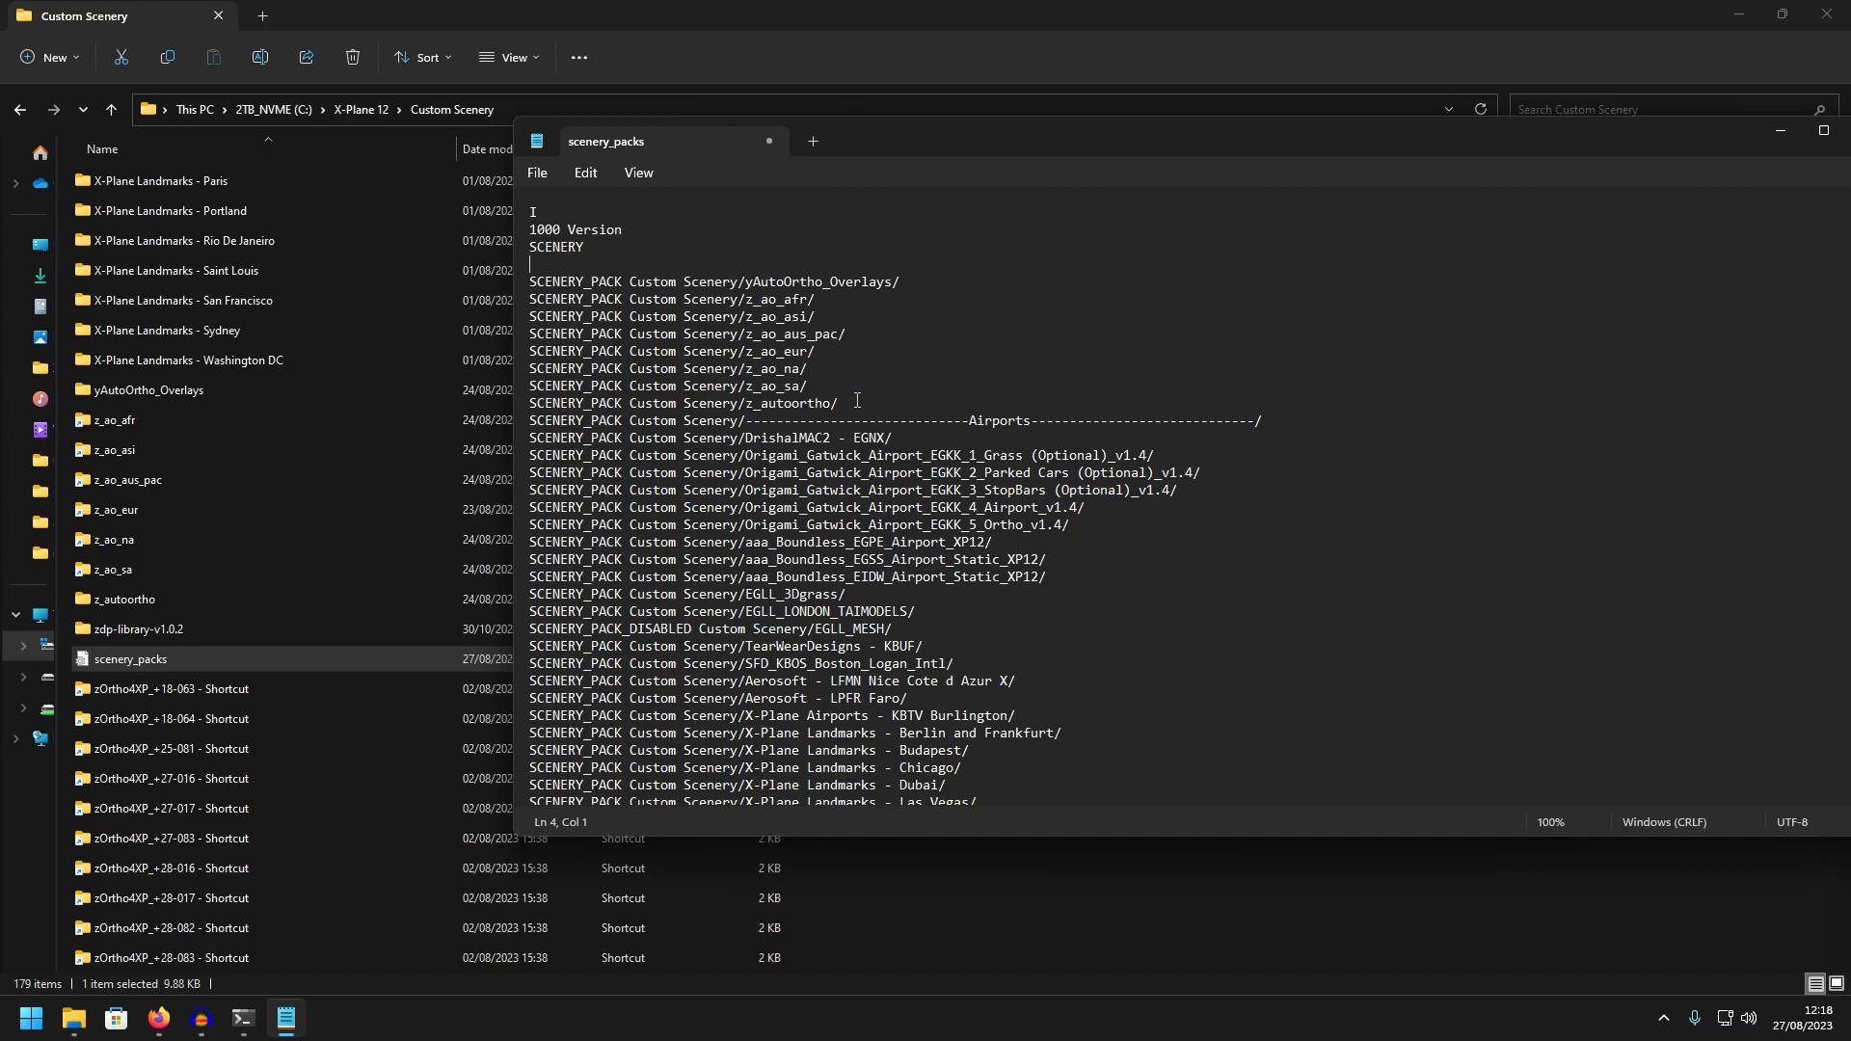
{"action": "left_click_drag", "start_coordinate": [840, 405], "coordinate": [516, 285]}
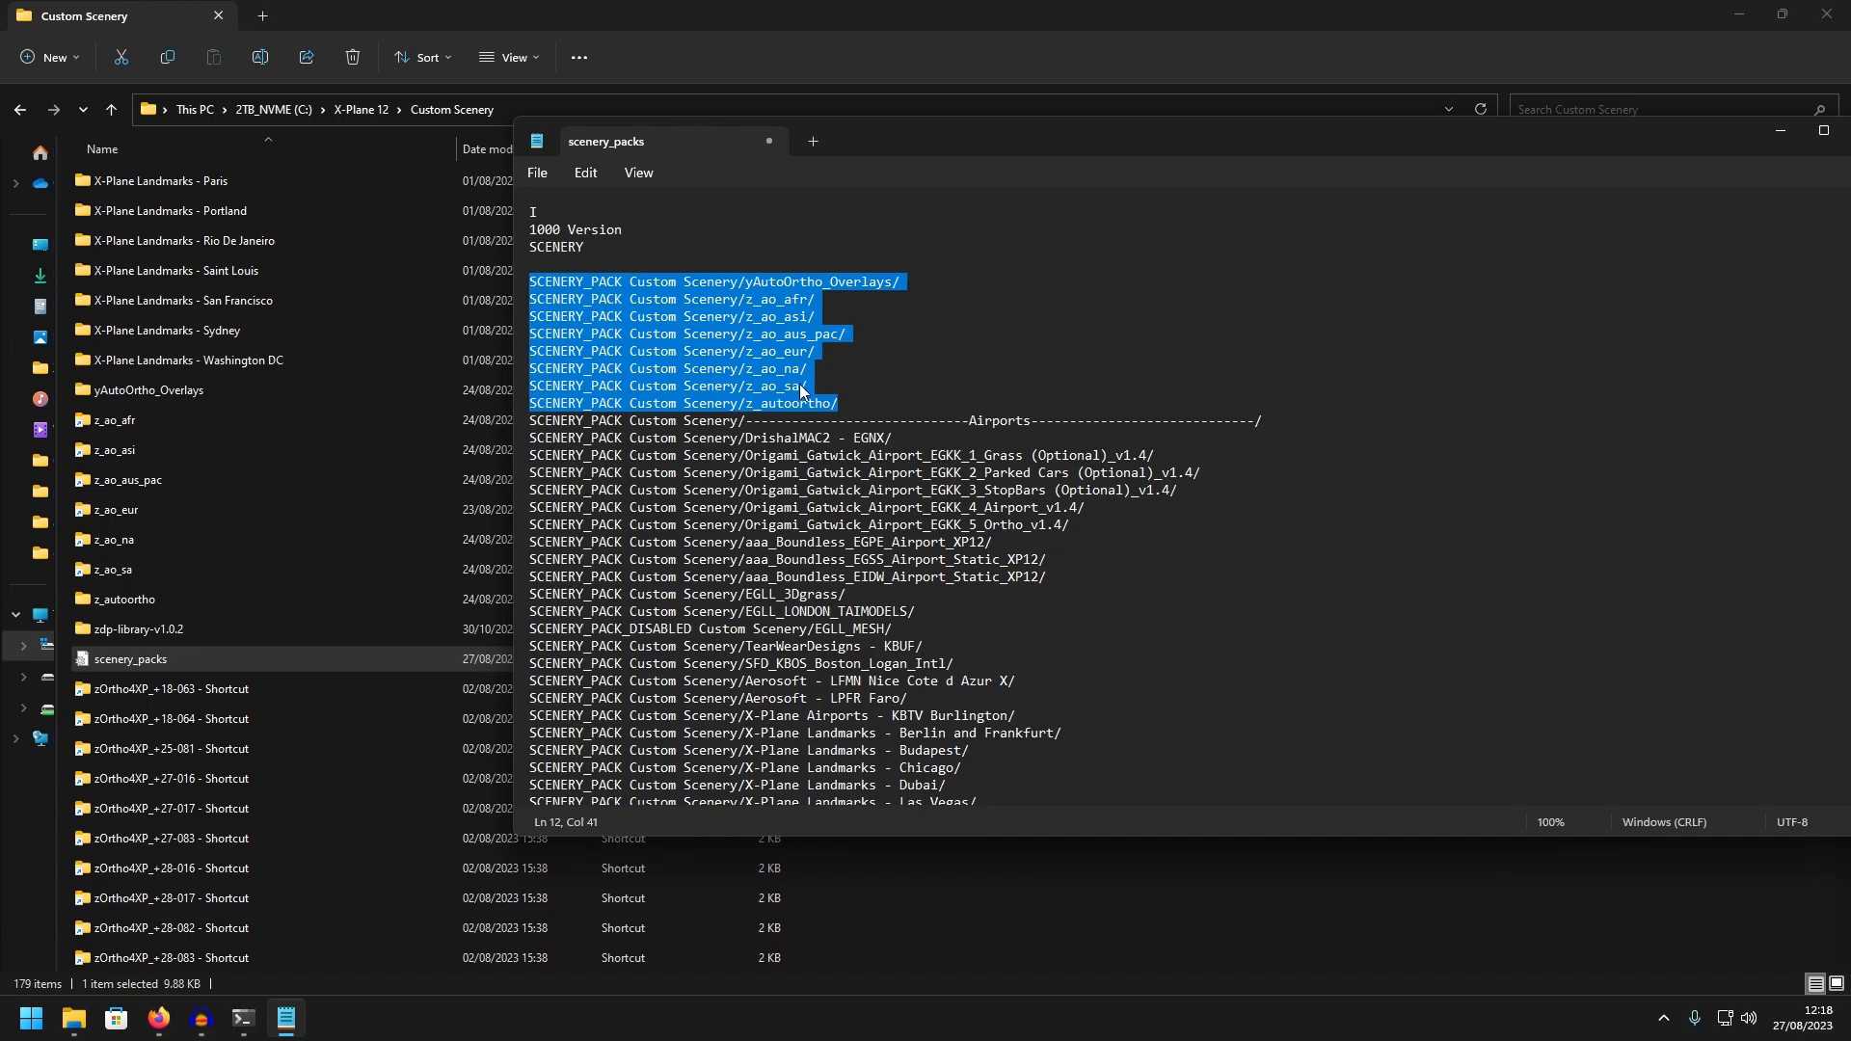
{"action": "left_click", "coordinate": [875, 394]}
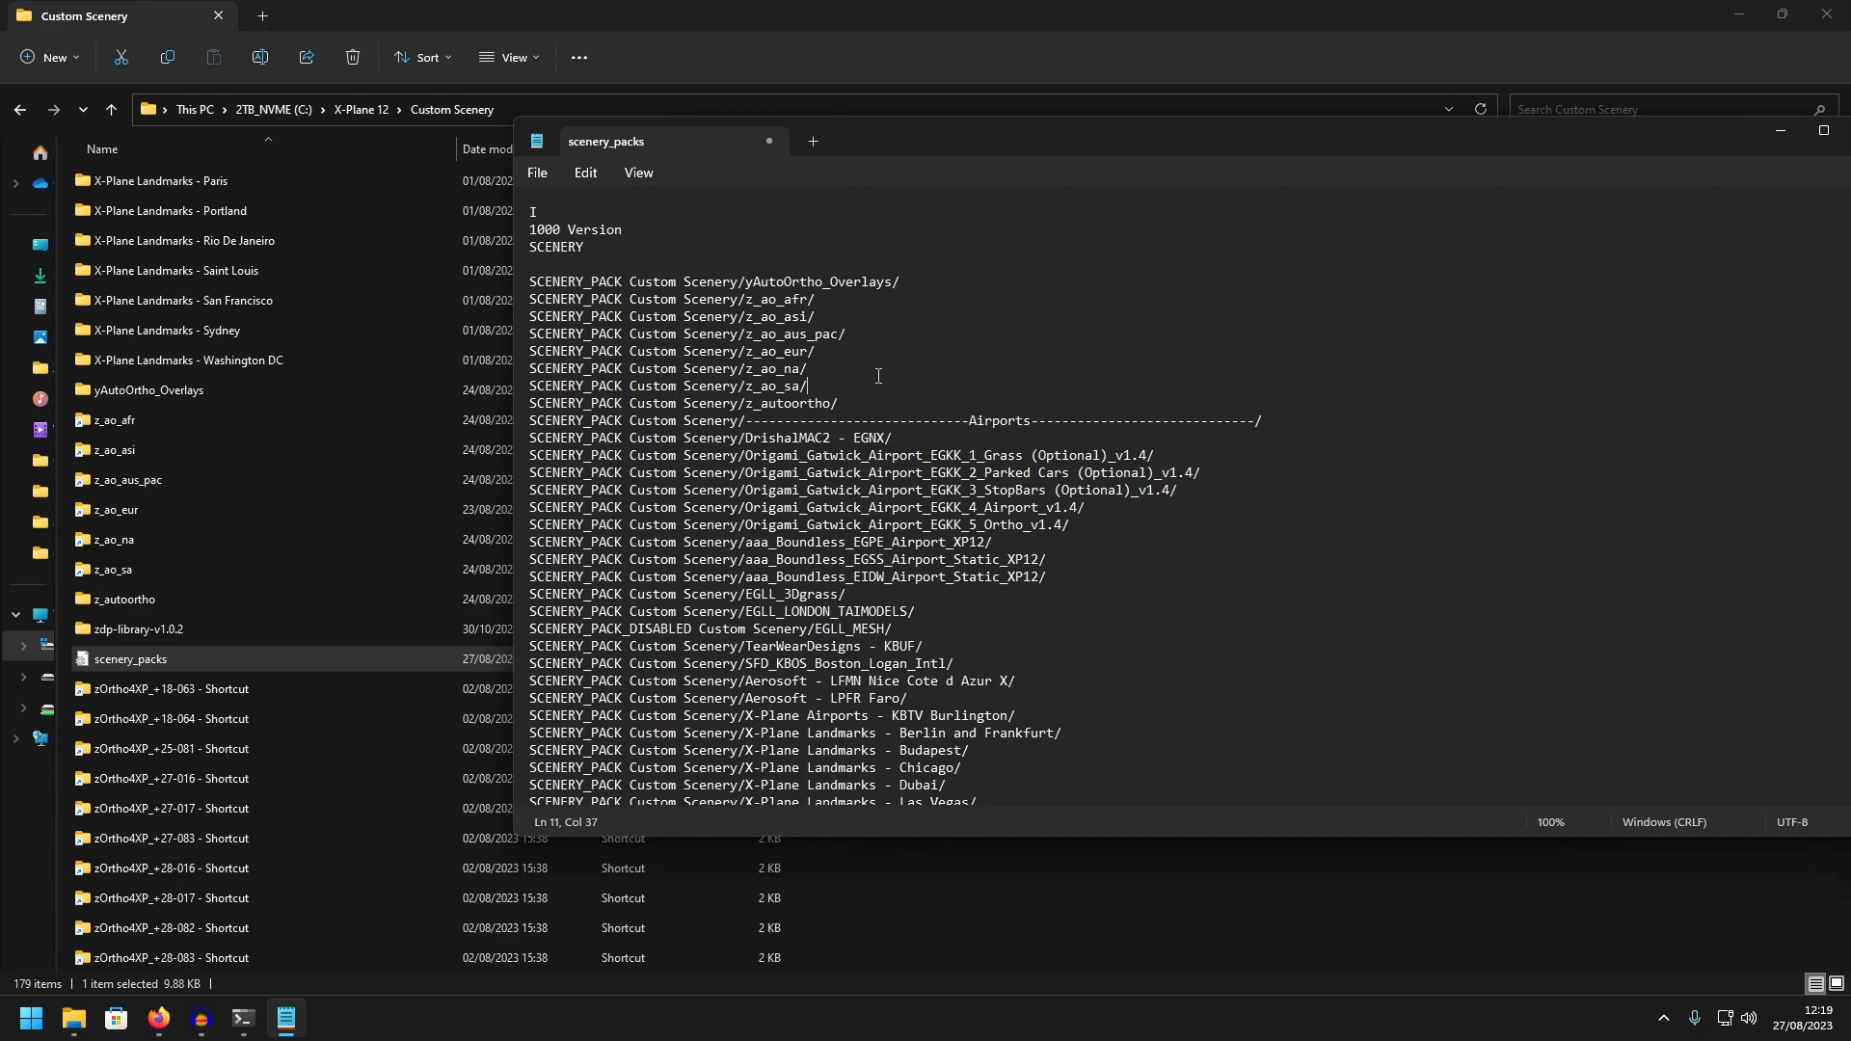
{"action": "left_click", "coordinate": [526, 390], "text": "shift"}
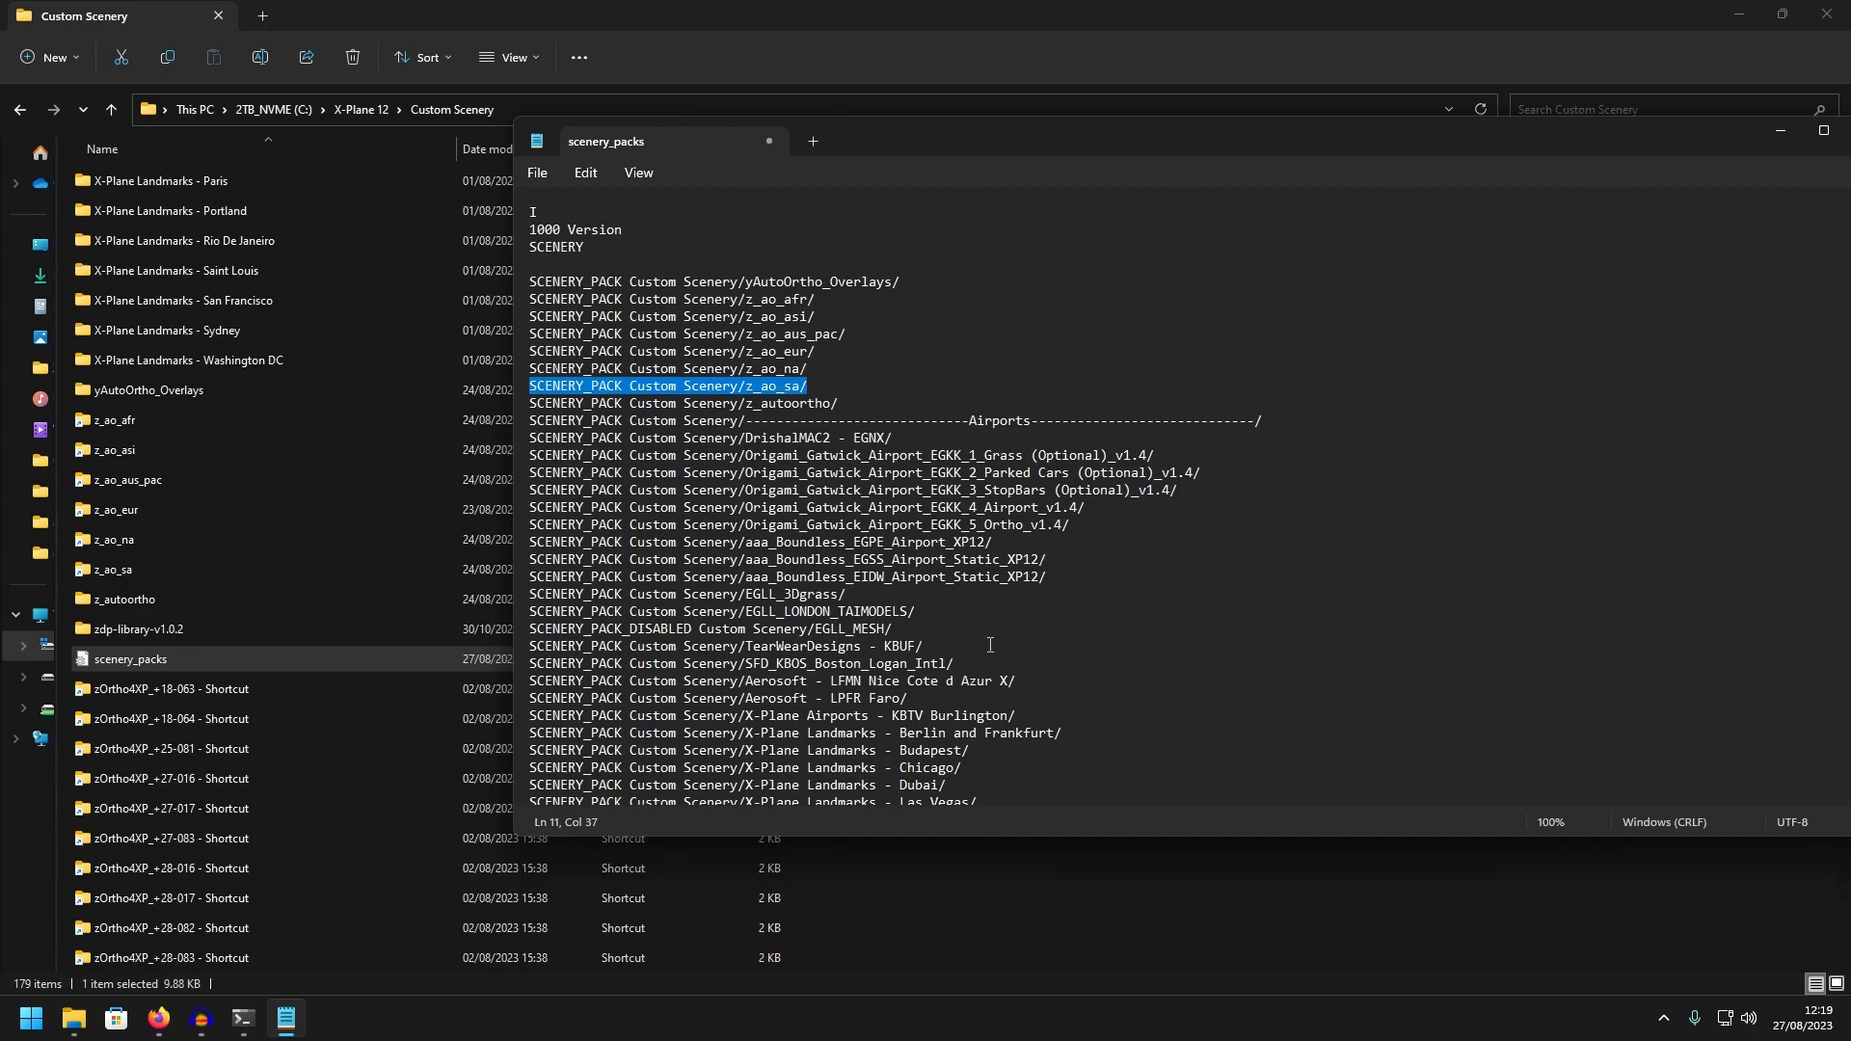
{"action": "left_click", "coordinate": [895, 406]}
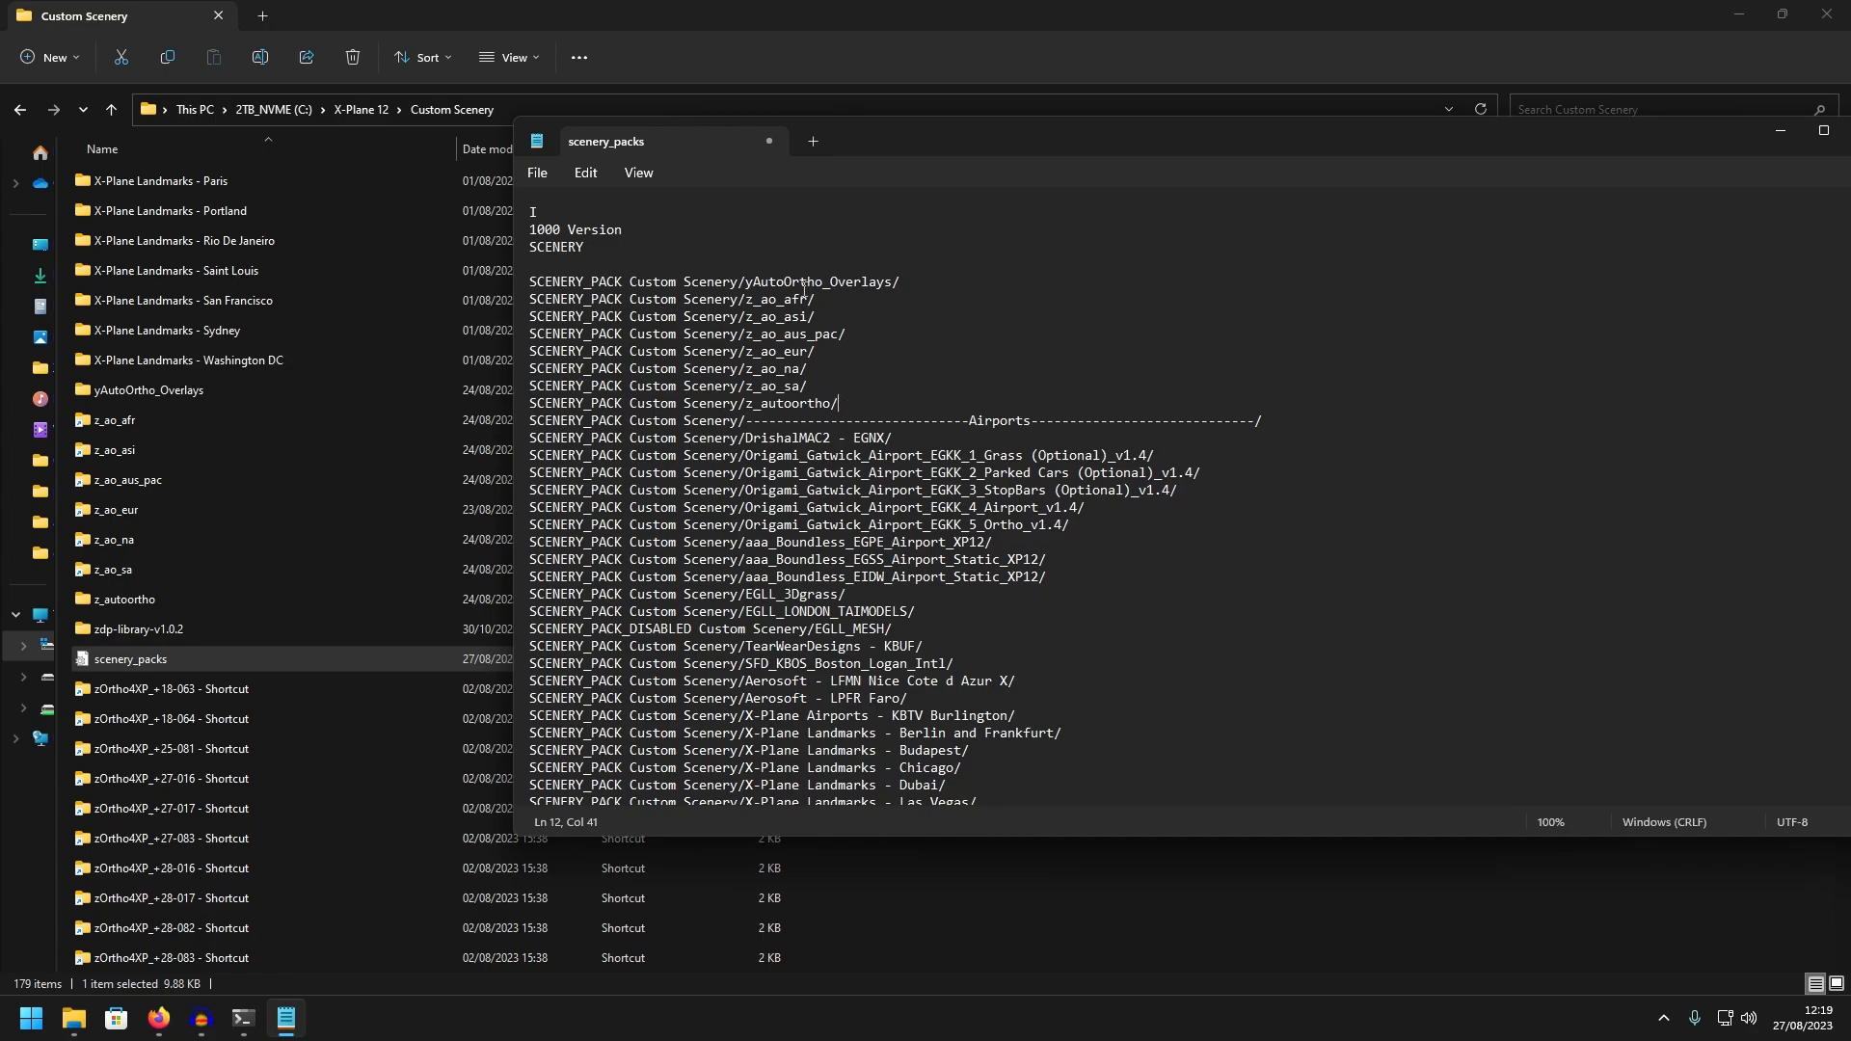
Cut the block of AutoOrtho entries from above the Airports heading and remove the leftover blank line
{"action": "left_click_drag", "start_coordinate": [900, 282], "coordinate": [529, 282]}
{"action": "left_click_drag", "start_coordinate": [837, 404], "coordinate": [516, 285]}
{"action": "key", "text": "ctrl+x"}
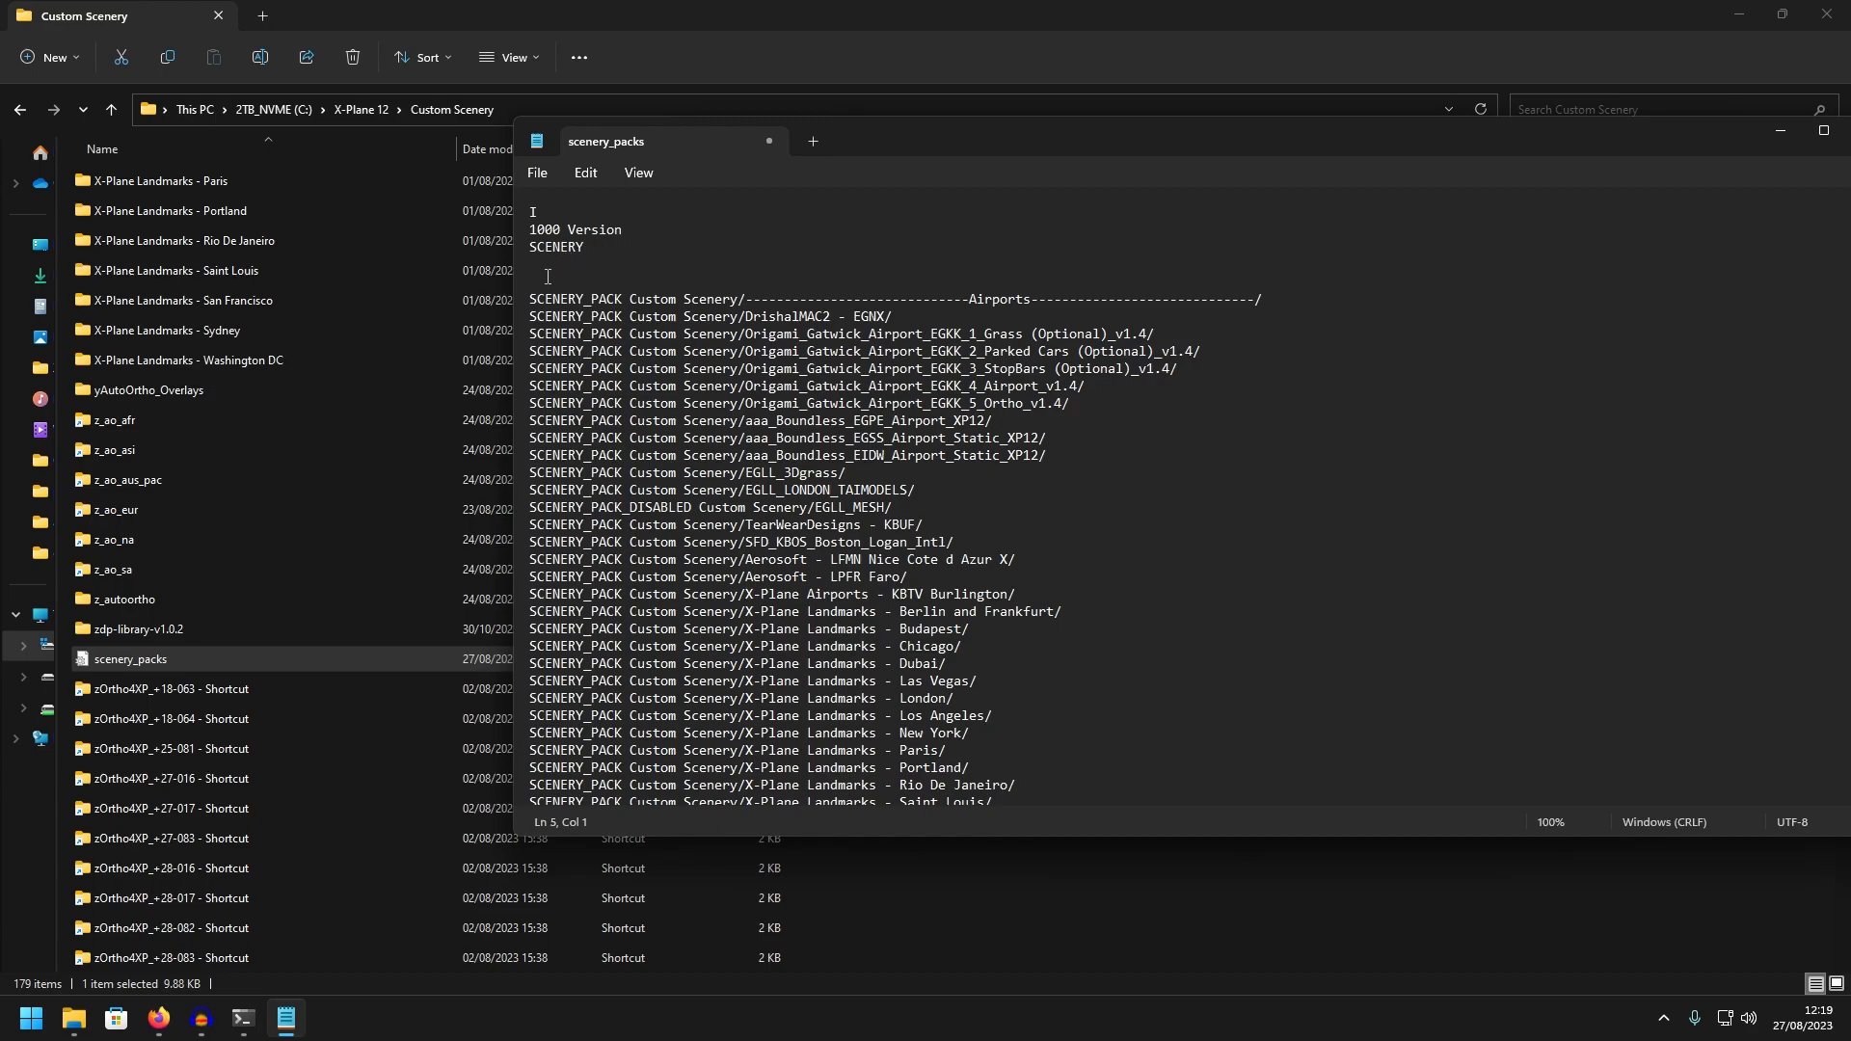
{"action": "key", "text": "BackSpace"}
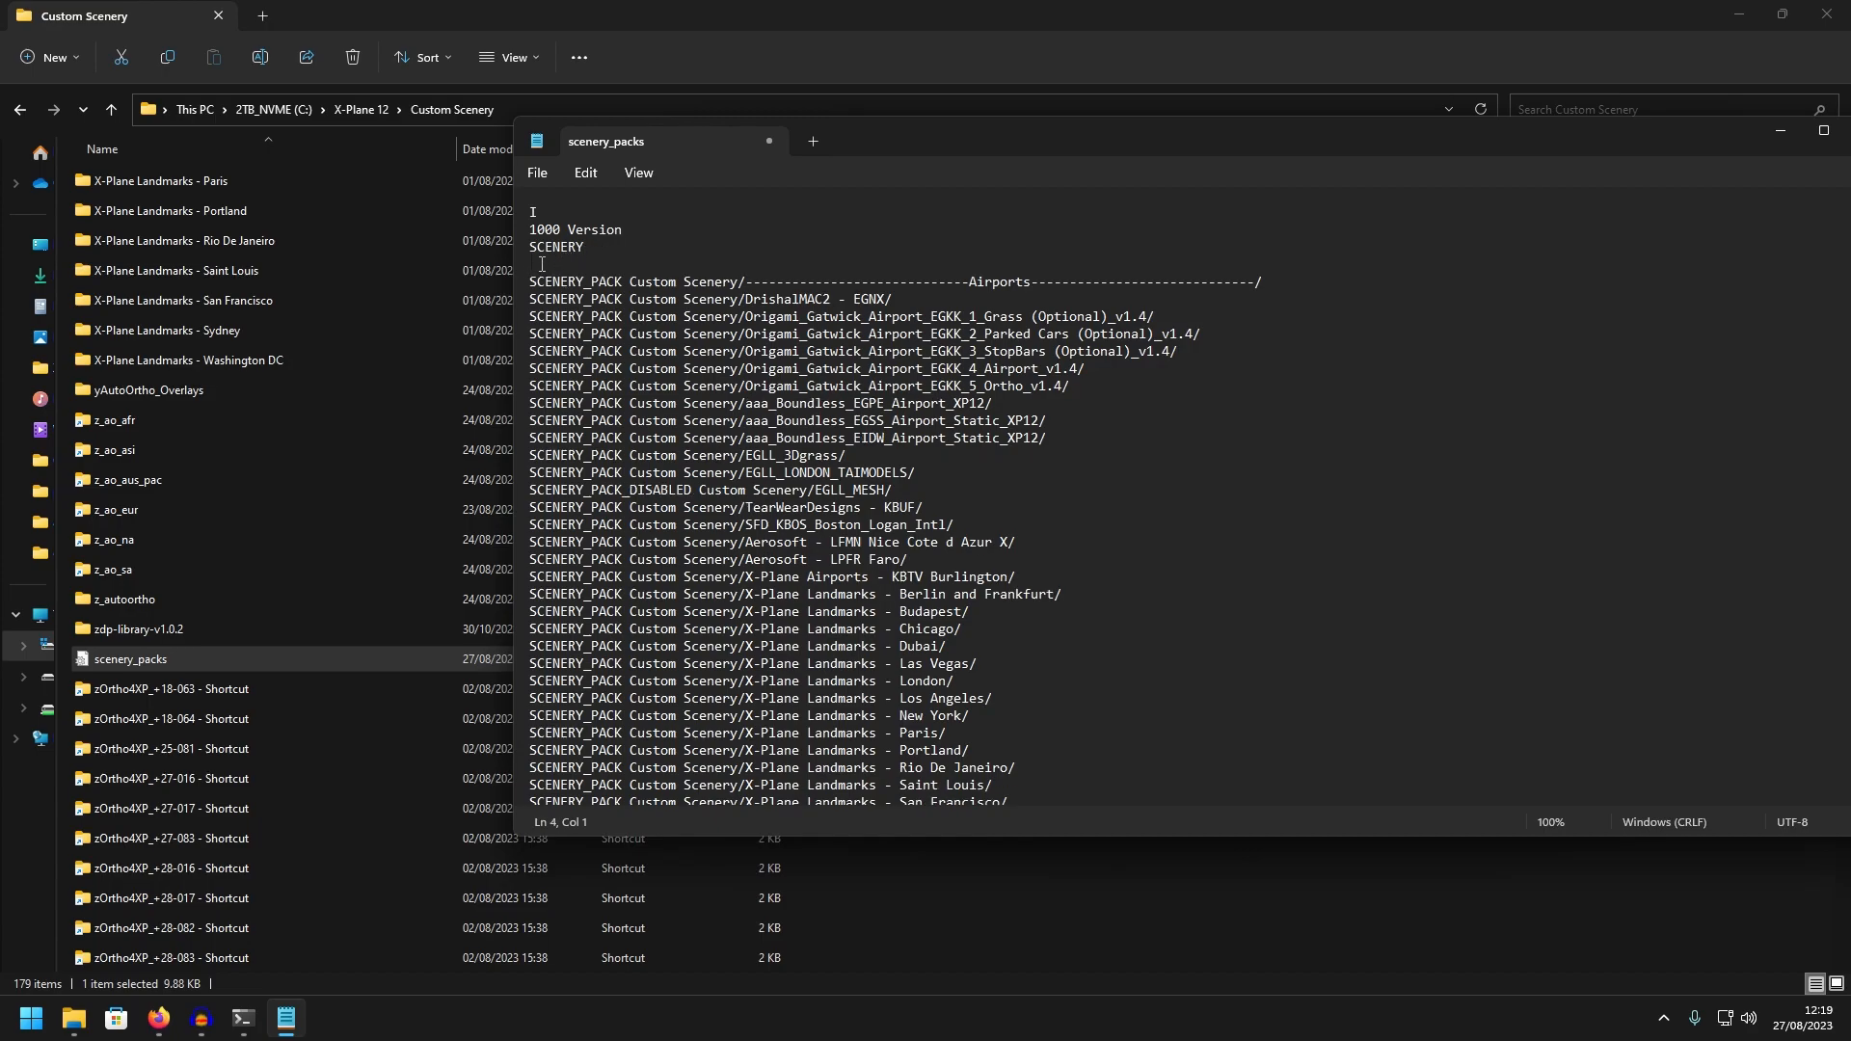
Paste the cut AutoOrtho entries at the end of the scenery_packs list, on a new line below the zOrtho4XP_+56-005 entry
{"action": "scroll", "coordinate": [672, 388], "scroll_direction": "down", "scroll_amount": 7}
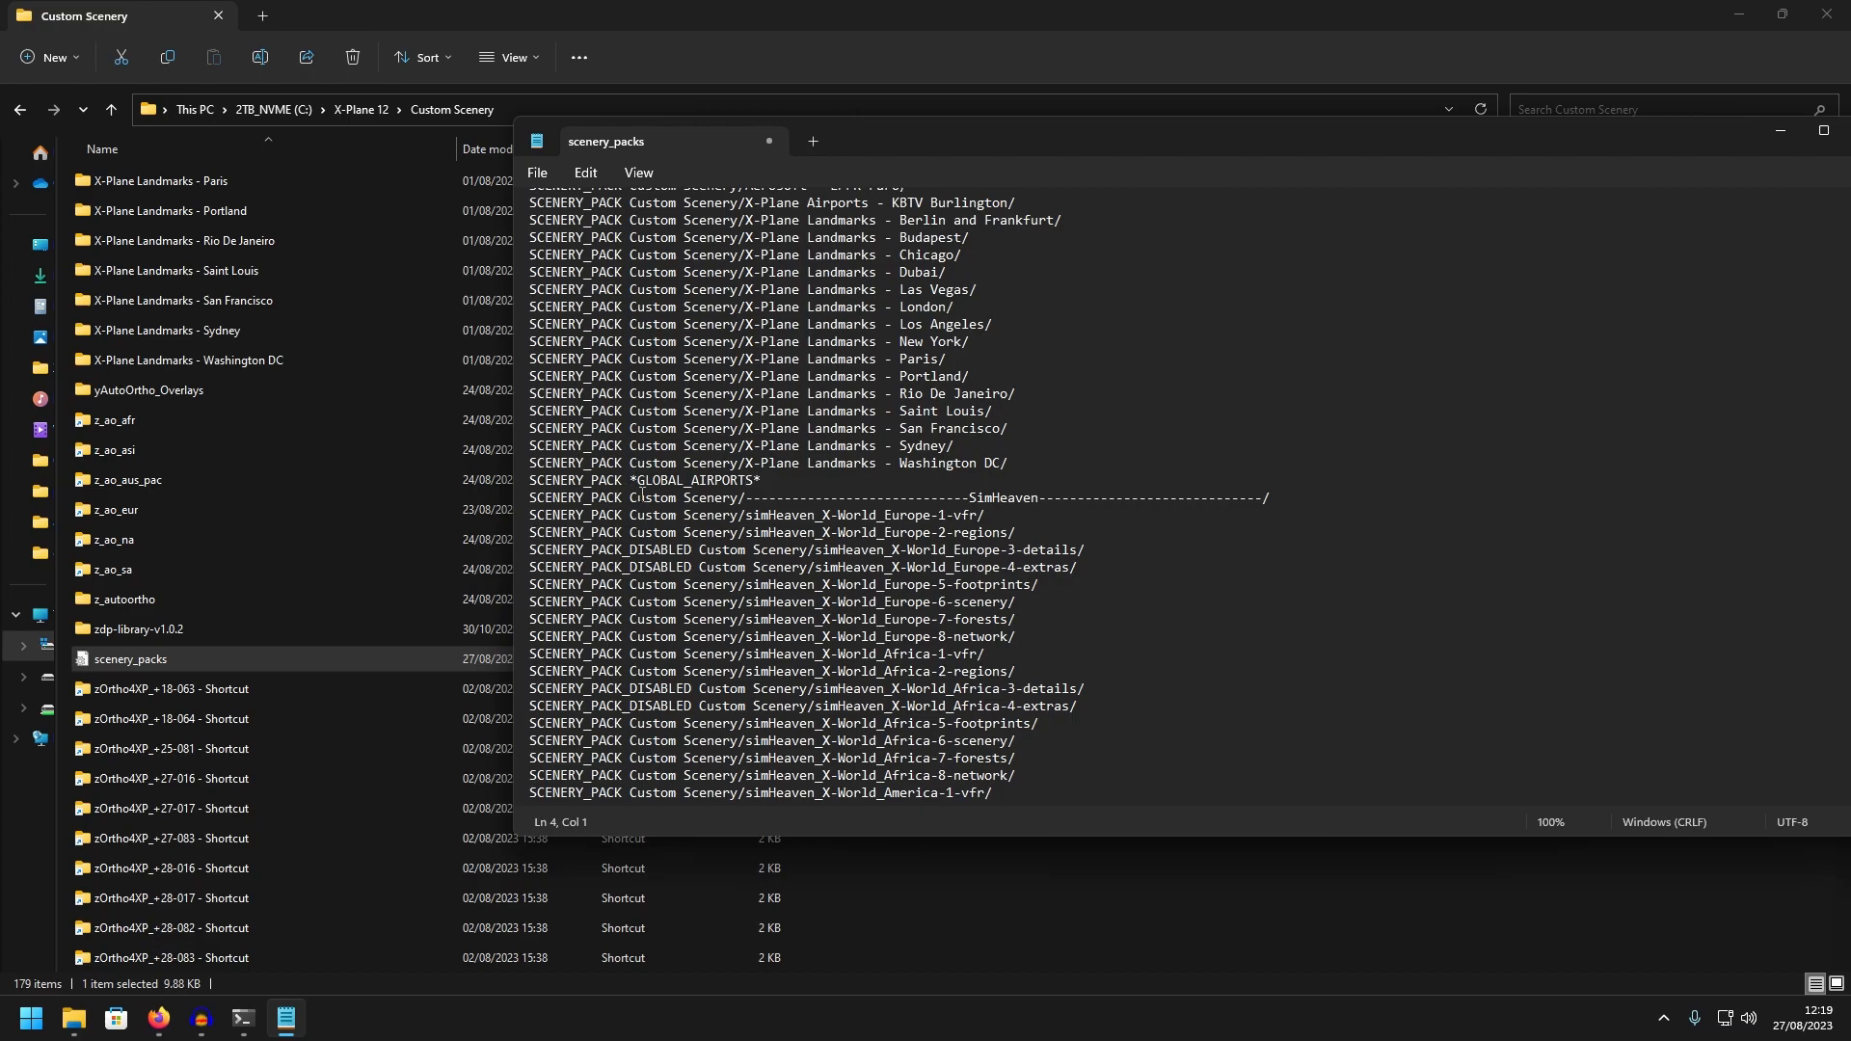
{"action": "scroll", "coordinate": [708, 477], "scroll_direction": "down", "scroll_amount": 2}
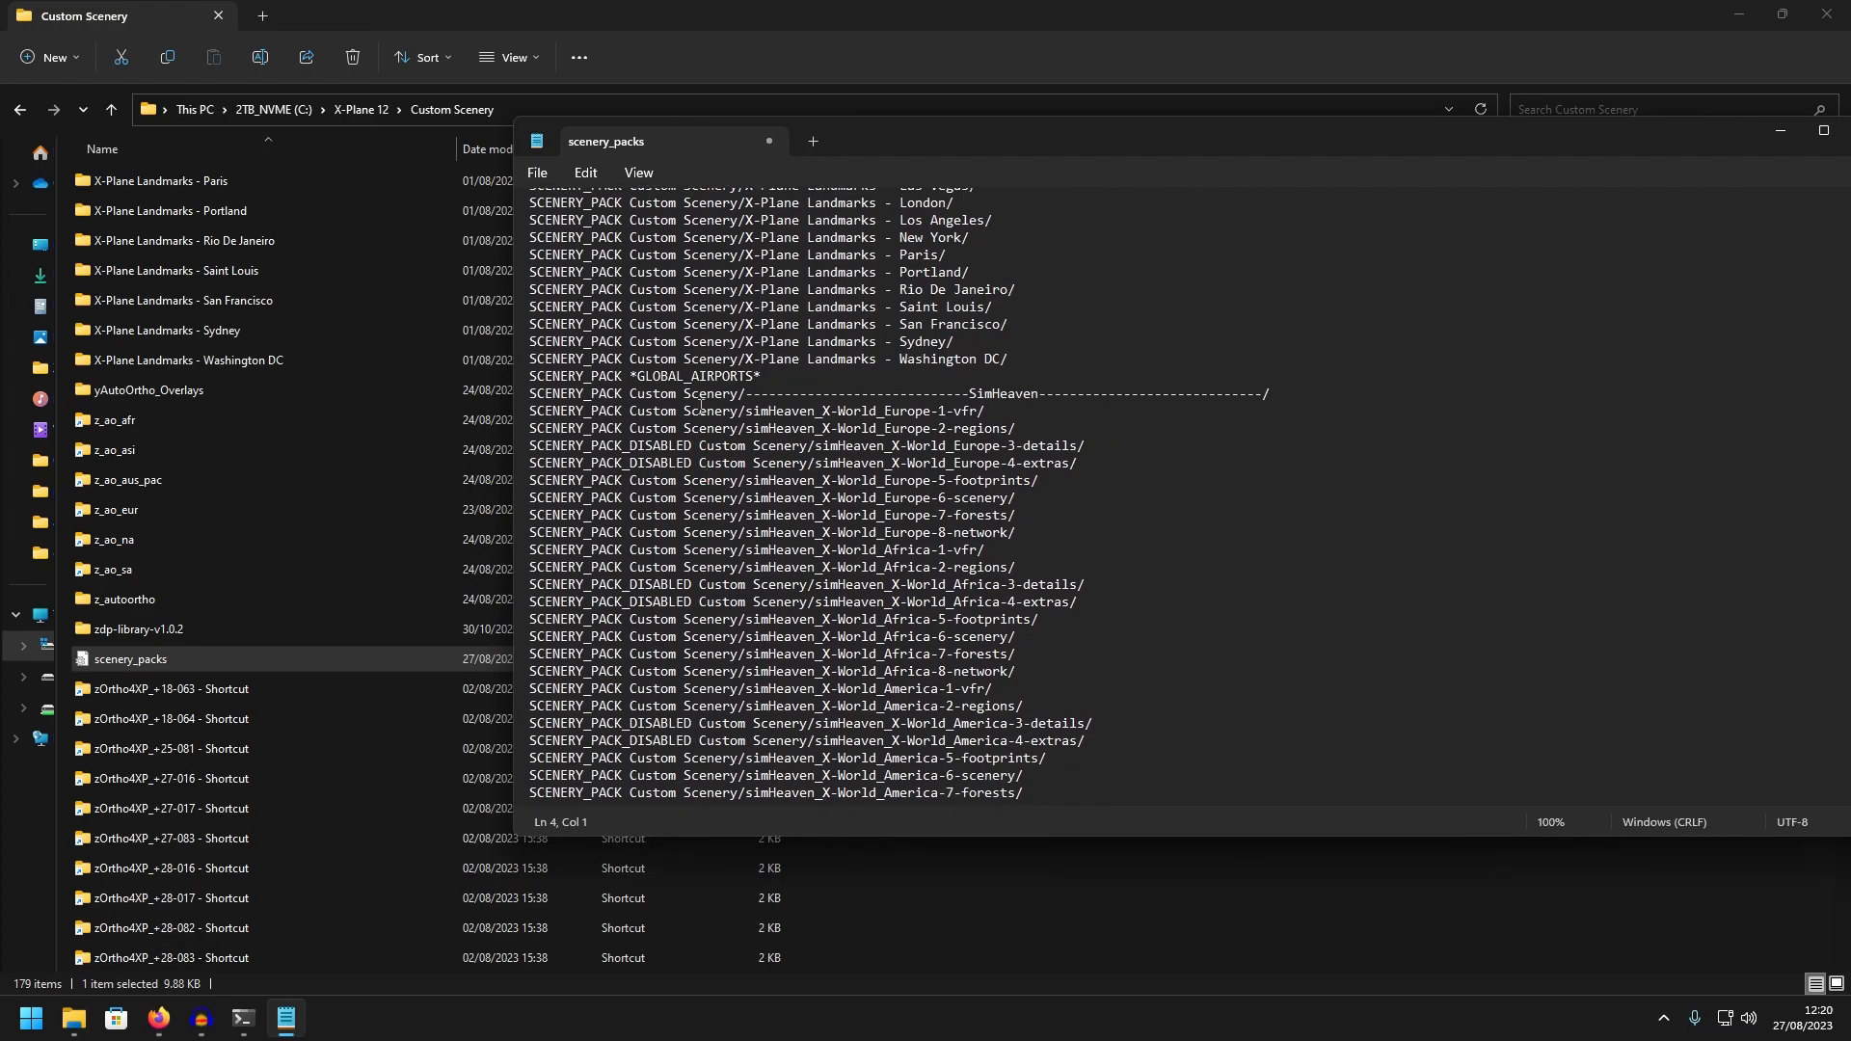
{"action": "scroll", "coordinate": [879, 326], "scroll_direction": "down", "scroll_amount": 2}
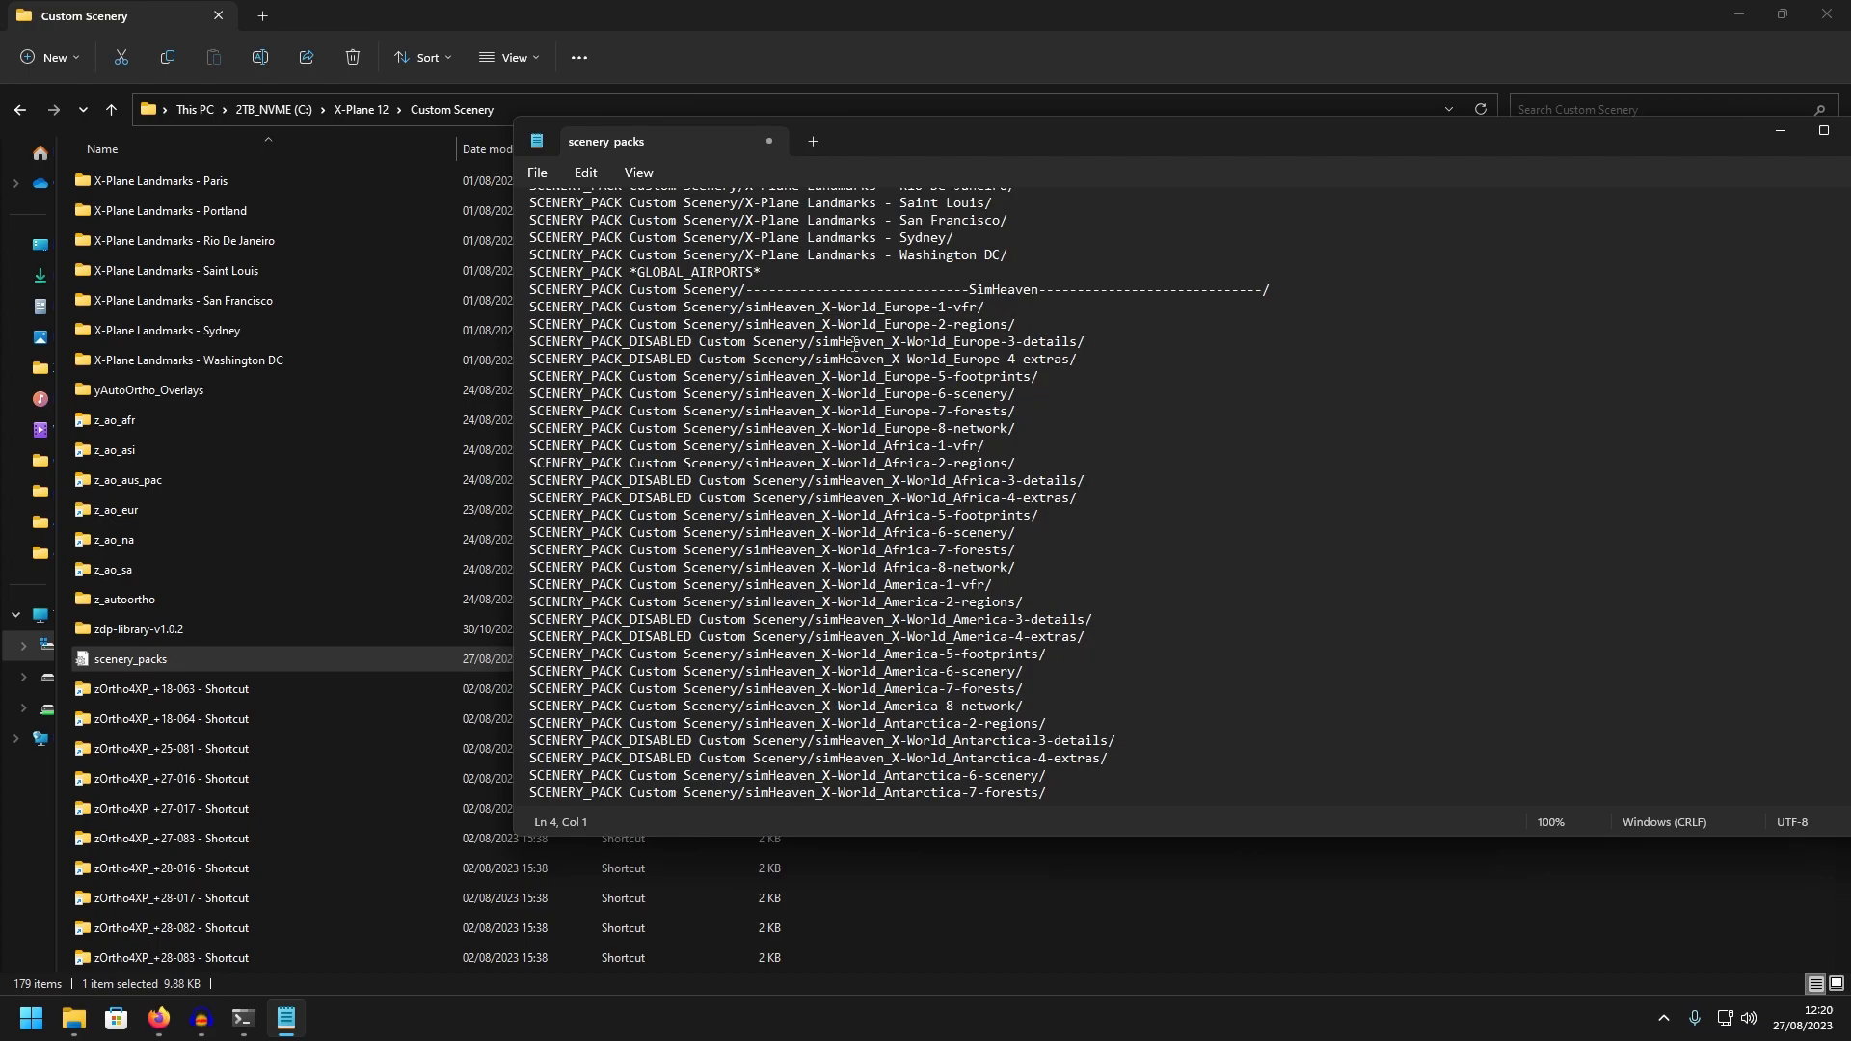
{"action": "scroll", "coordinate": [879, 338], "scroll_direction": "down", "scroll_amount": 10}
{"action": "scroll", "coordinate": [1049, 551], "scroll_direction": "down", "scroll_amount": 6}
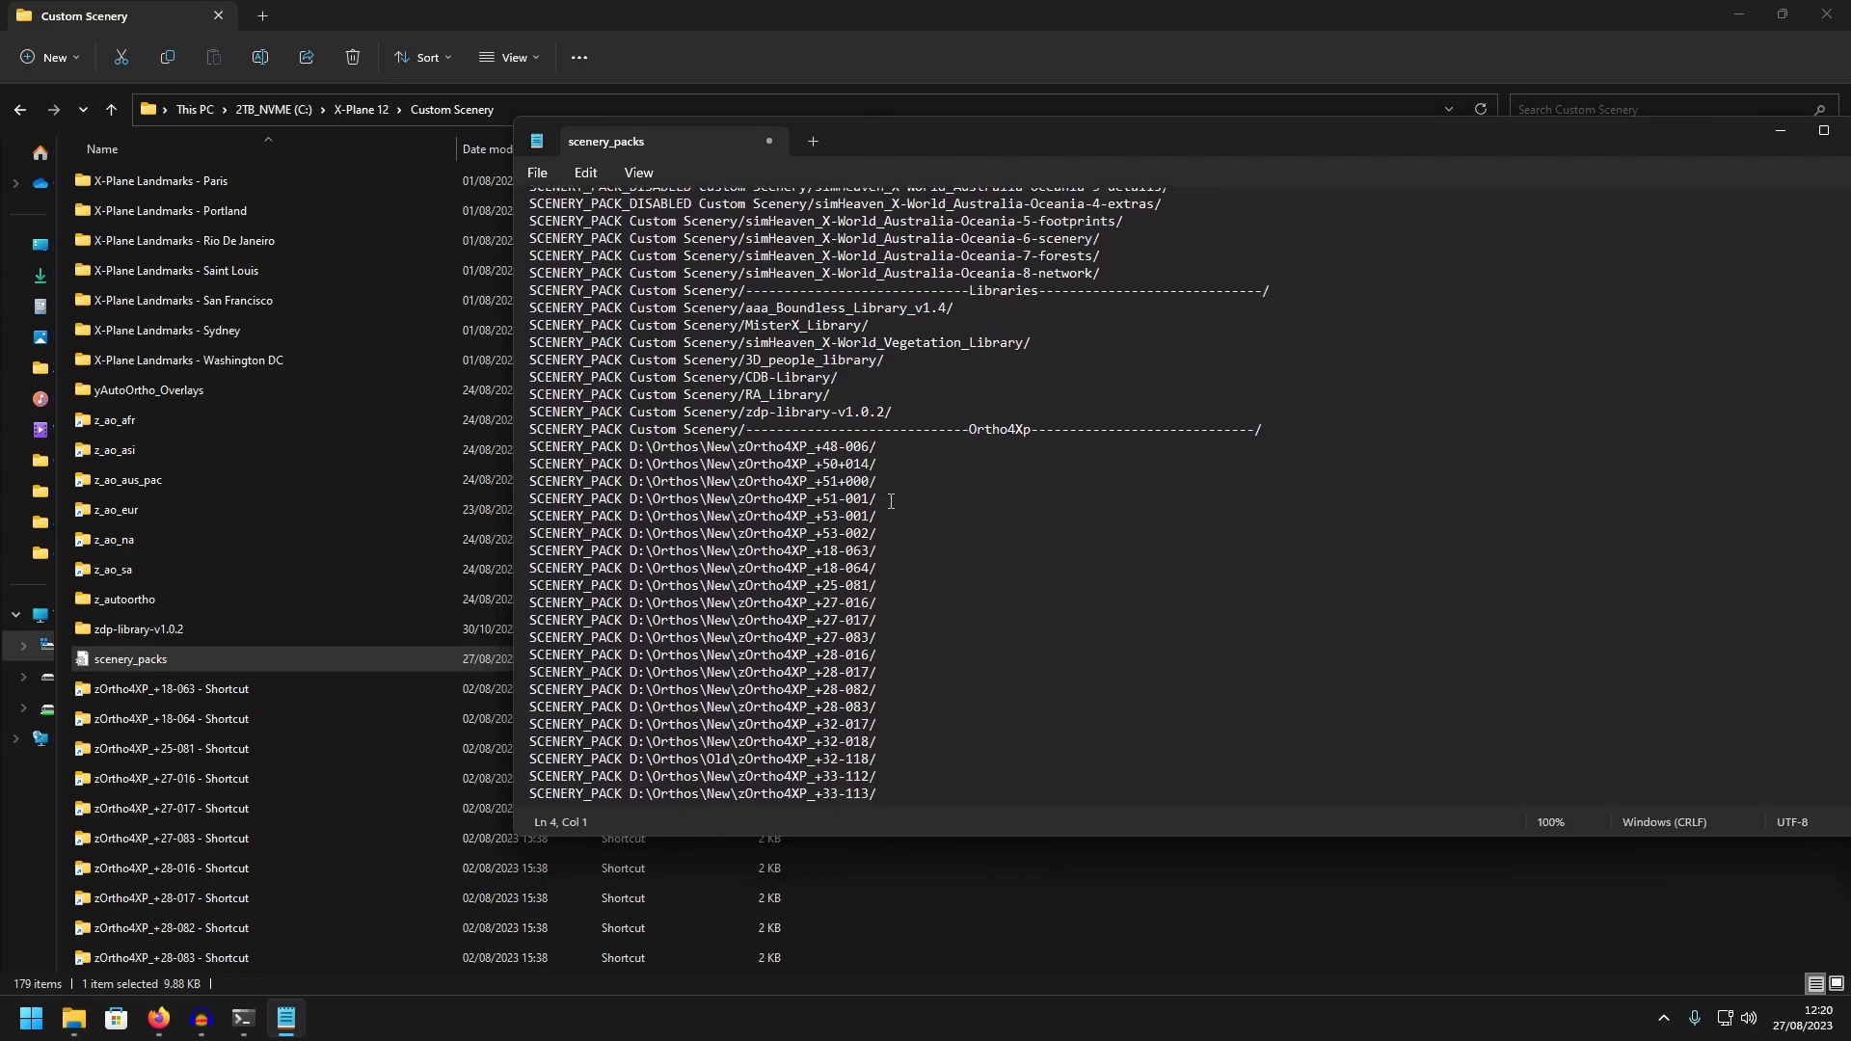
{"action": "scroll", "coordinate": [891, 500], "scroll_direction": "down", "scroll_amount": 4}
{"action": "scroll", "coordinate": [890, 455], "scroll_direction": "up", "scroll_amount": 3}
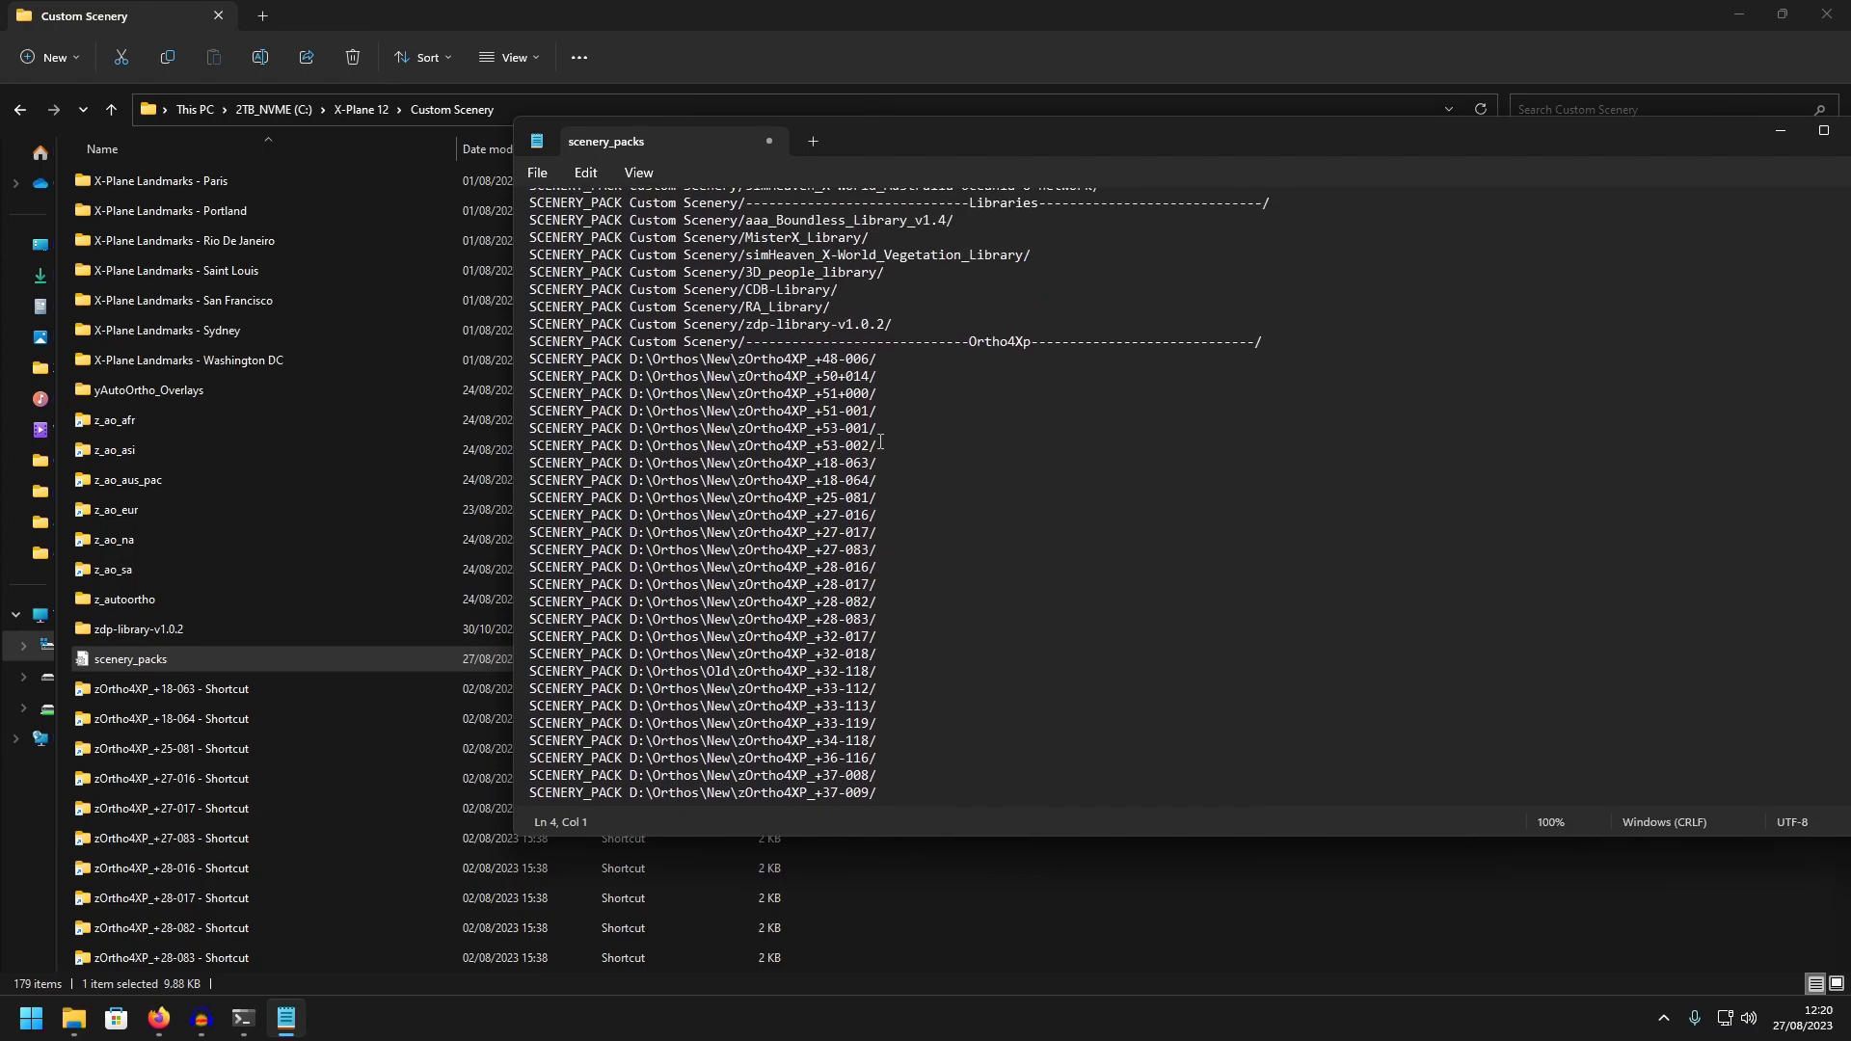
{"action": "scroll", "coordinate": [749, 532], "scroll_direction": "up", "scroll_amount": 1}
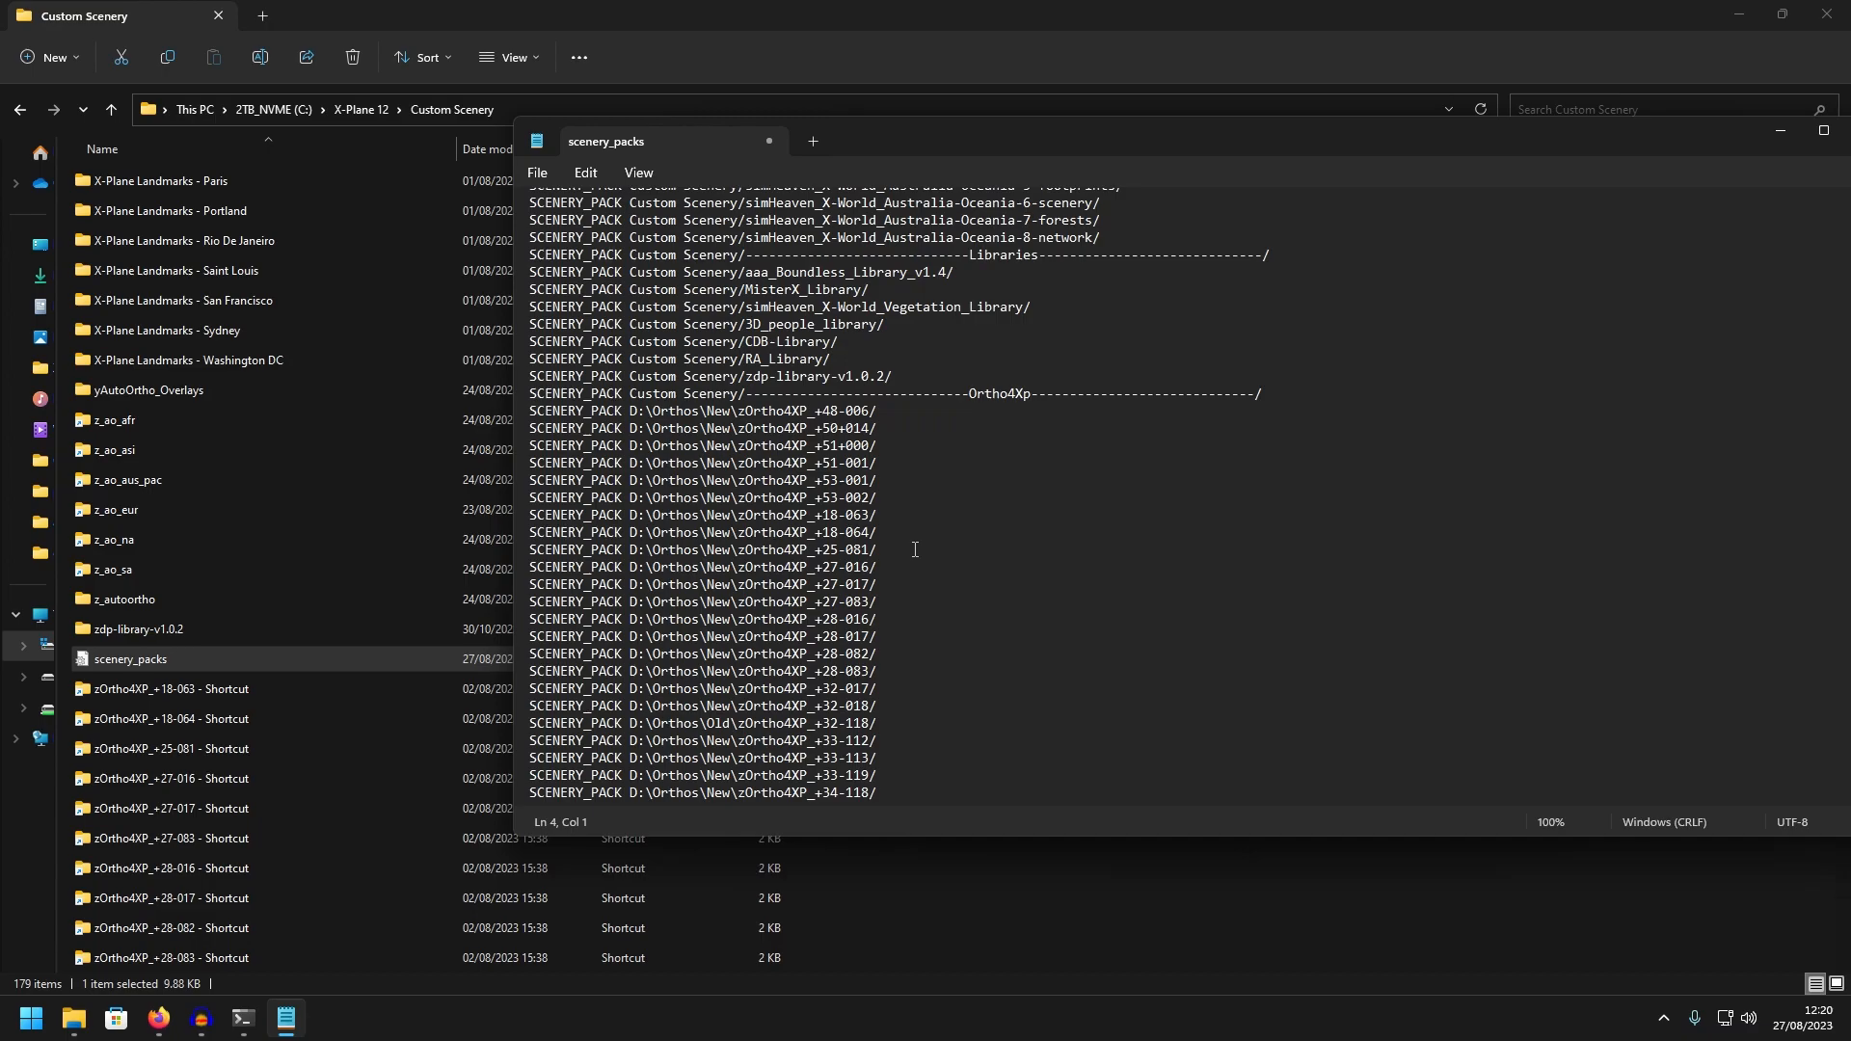
{"action": "scroll", "coordinate": [915, 550], "scroll_direction": "down", "scroll_amount": 15}
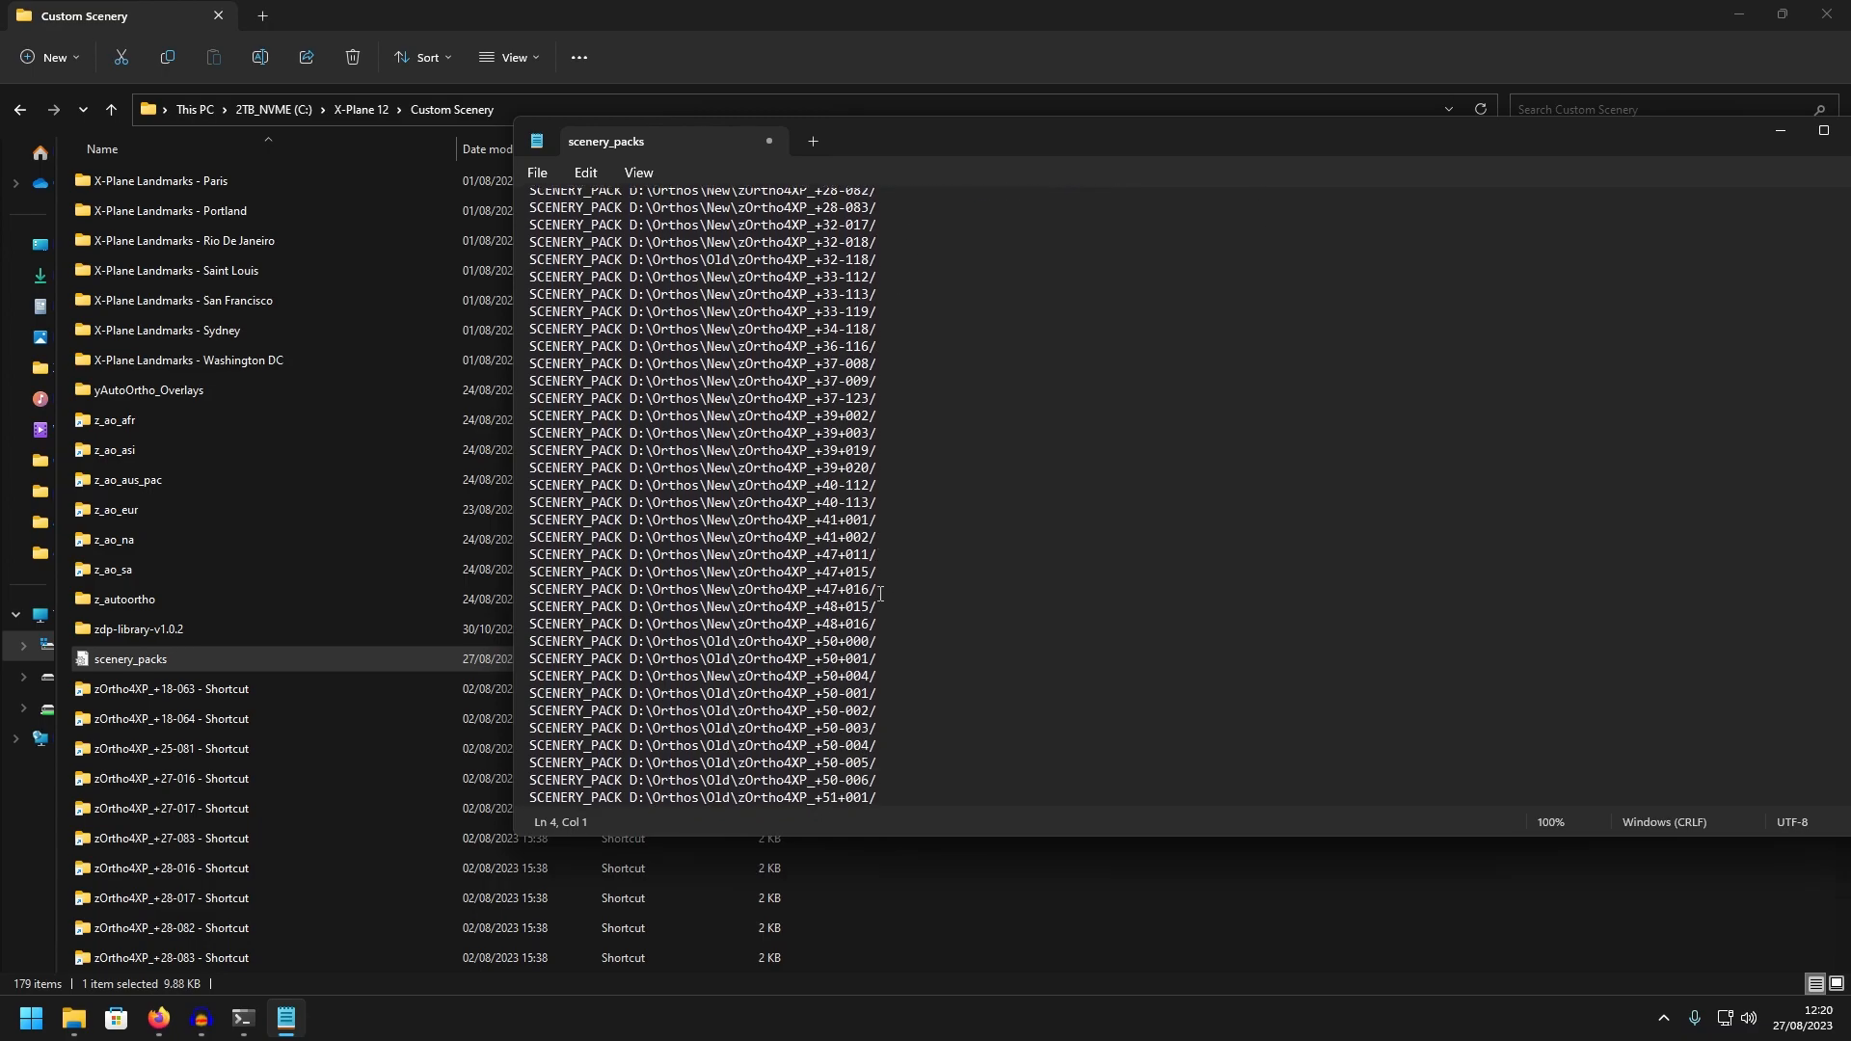
{"action": "left_click", "coordinate": [906, 781]}
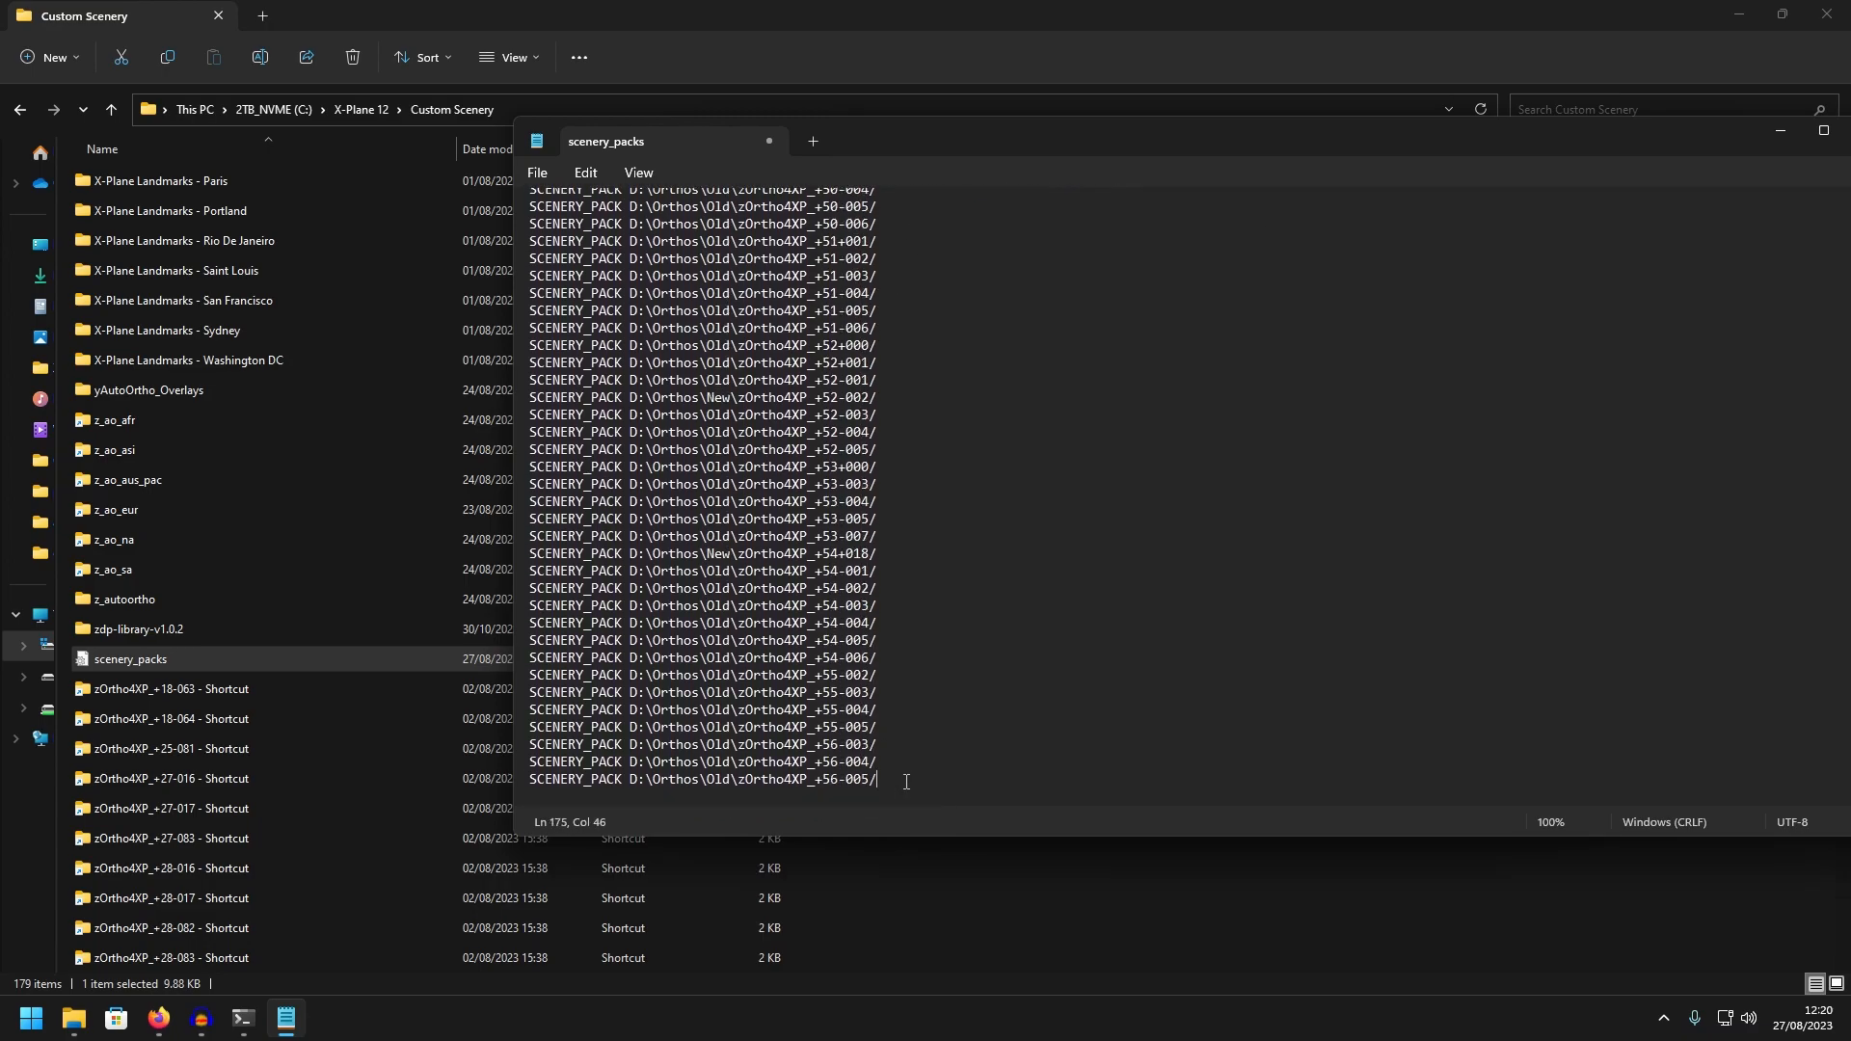
{"action": "key", "text": "Return"}
{"action": "key", "text": "ctrl+v"}
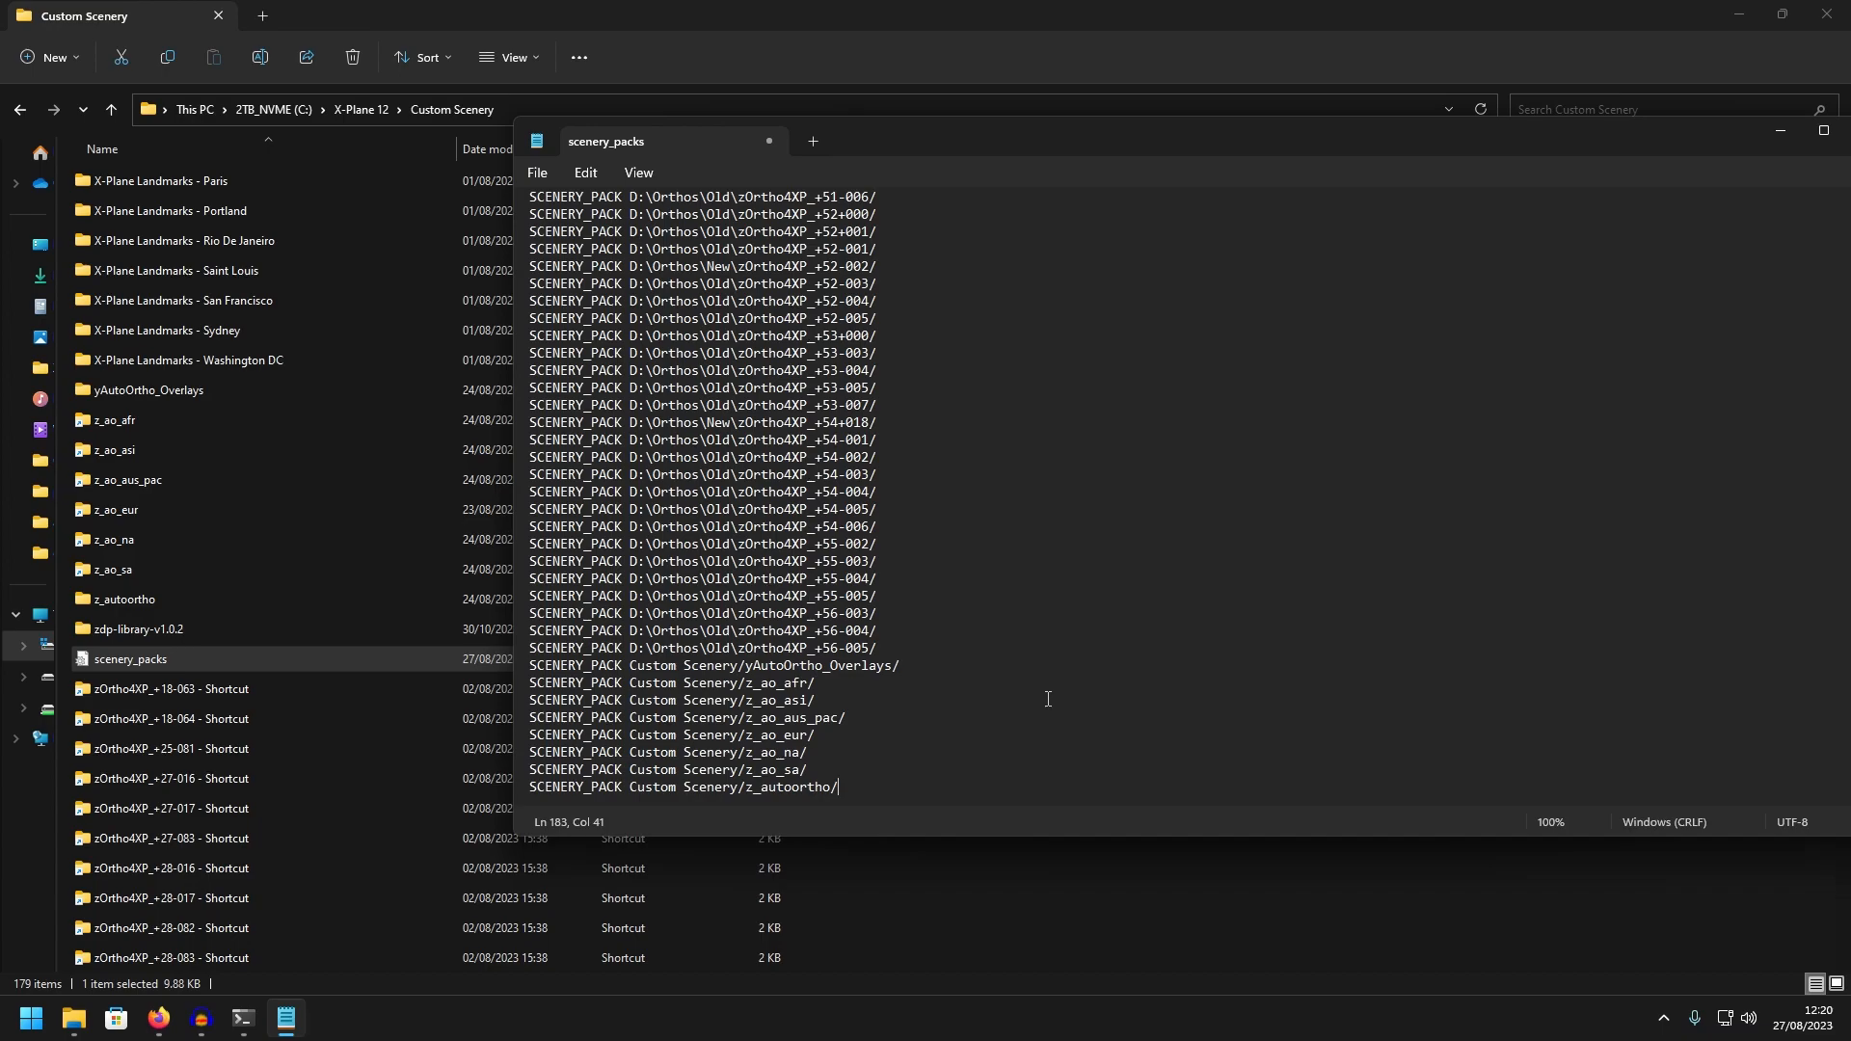
Check the AutoOrtho entries' placement below the Ortho4Xp tiles and save the scenery_packs file
{"action": "left_click_drag", "start_coordinate": [853, 787], "coordinate": [511, 658]}
{"action": "key", "text": "ctrl+c"}
{"action": "left_click", "coordinate": [1022, 526]}
{"action": "scroll", "coordinate": [848, 526], "scroll_direction": "up", "scroll_amount": 4}
{"action": "scroll", "coordinate": [849, 525], "scroll_direction": "down", "scroll_amount": 4}
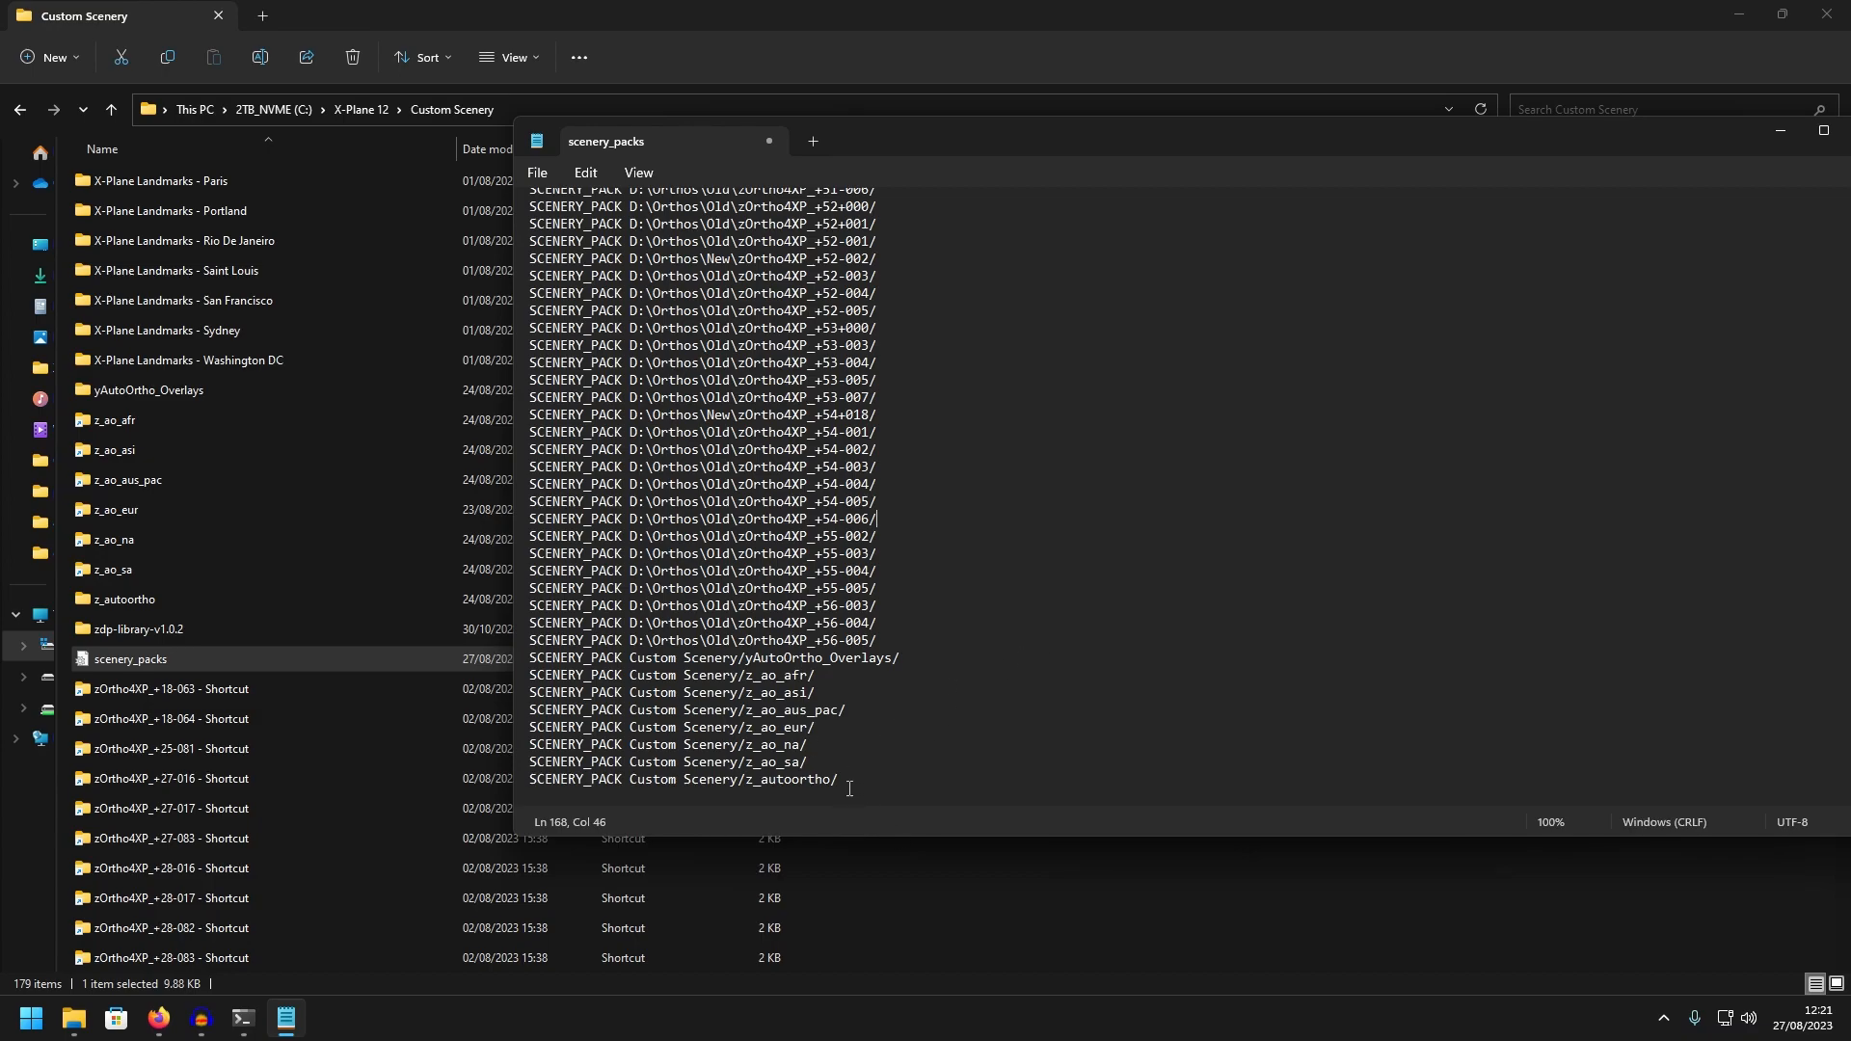
{"action": "scroll", "coordinate": [871, 761], "scroll_direction": "up", "scroll_amount": 15}
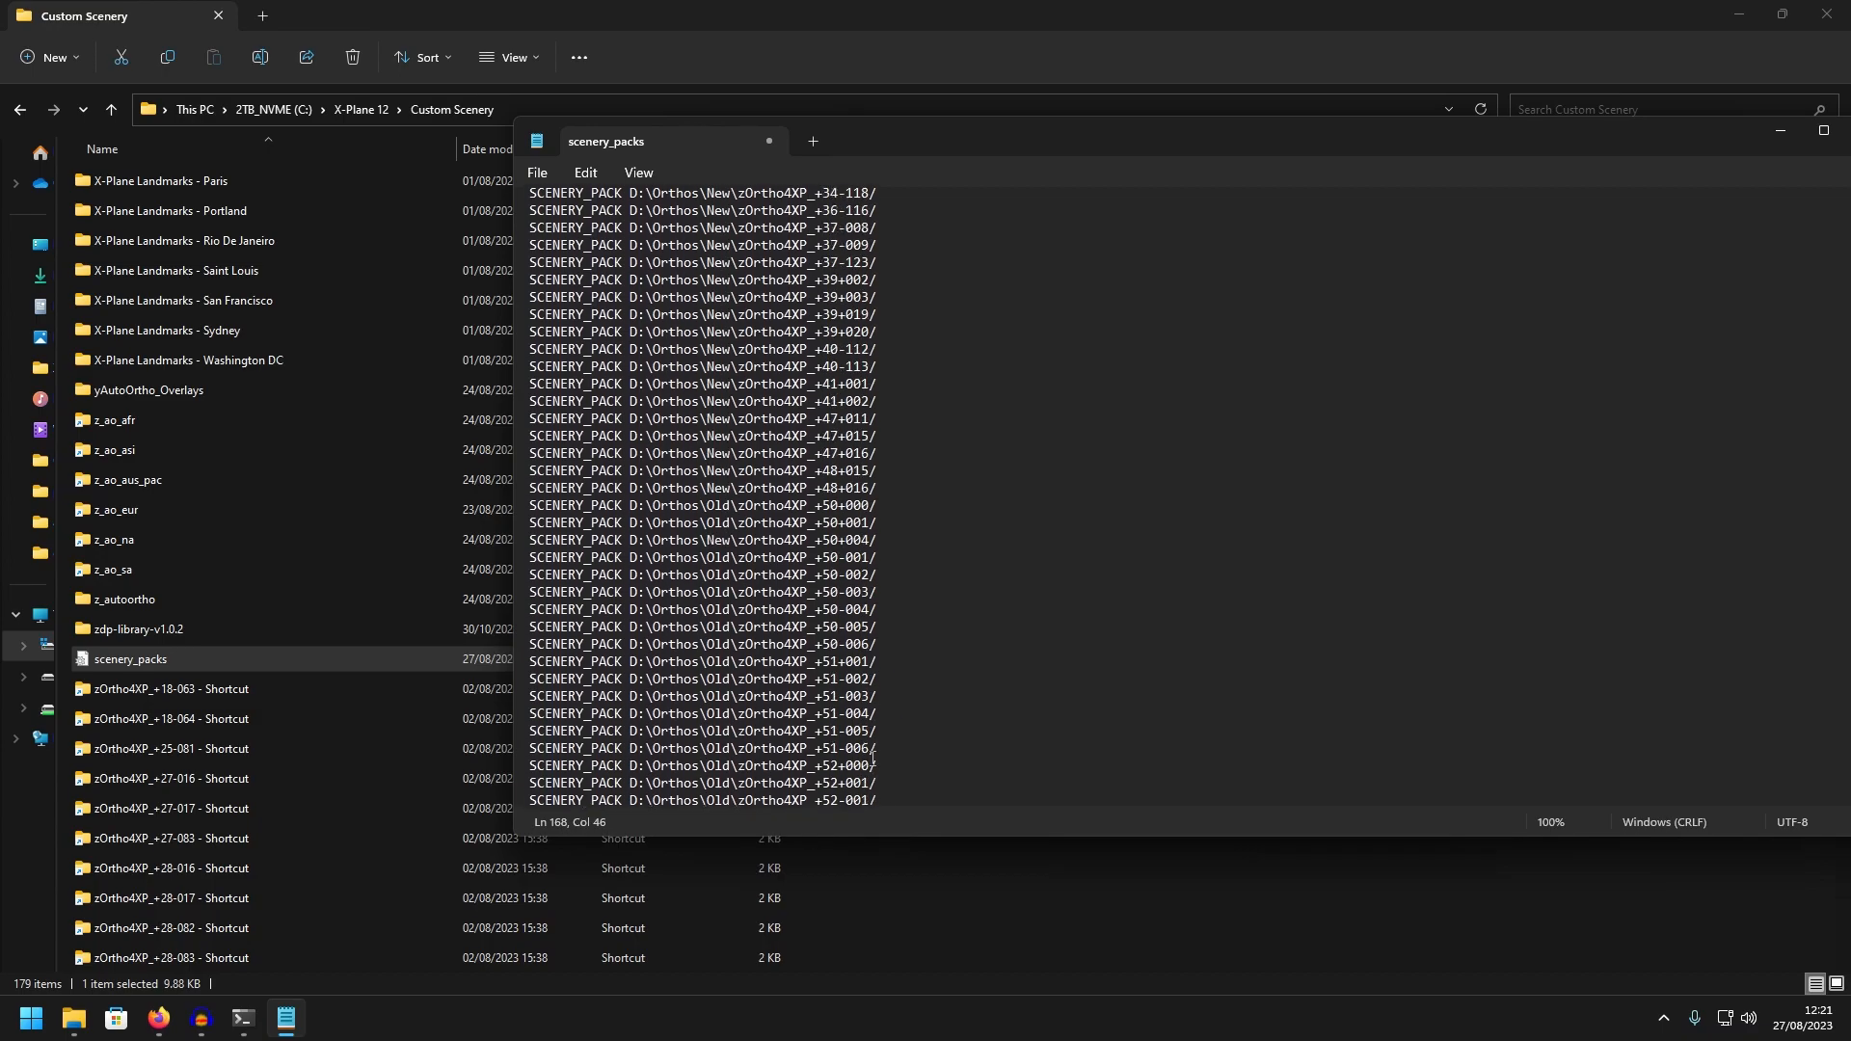
{"action": "scroll", "coordinate": [871, 761], "scroll_direction": "up", "scroll_amount": 10}
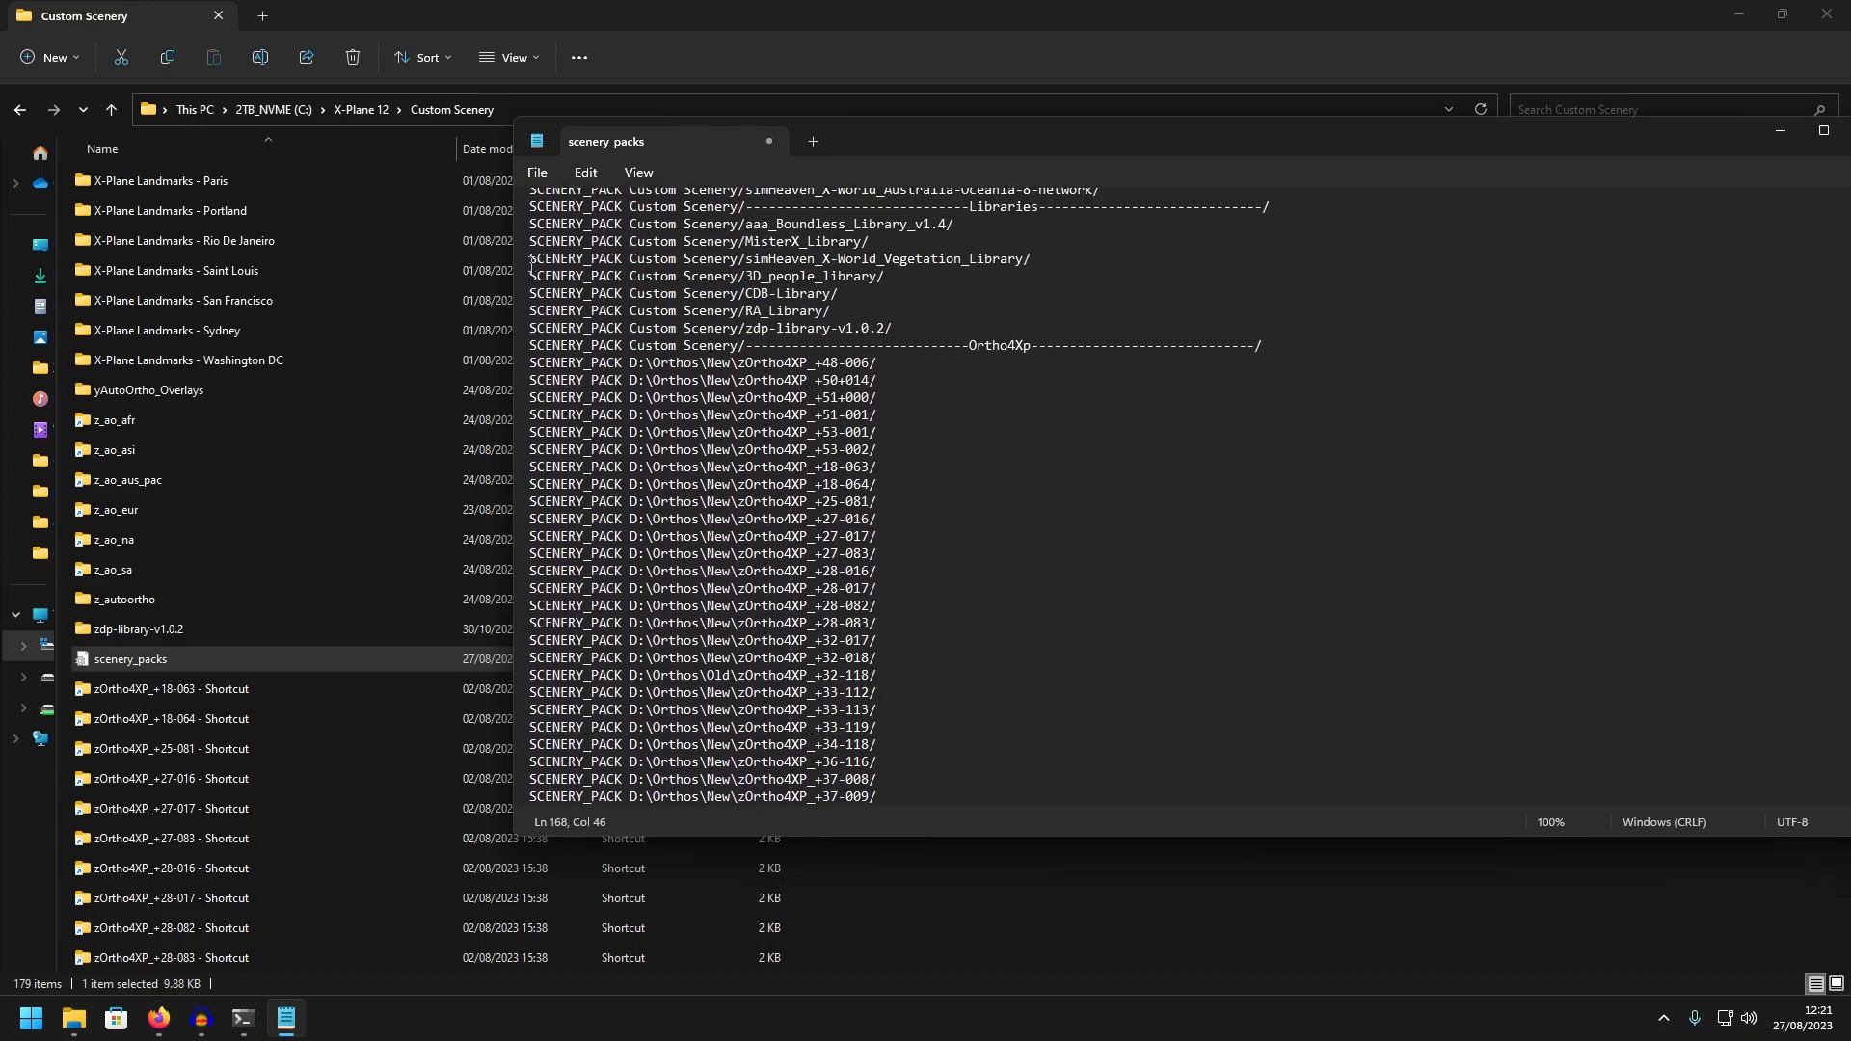
{"action": "left_click", "coordinate": [537, 172]}
{"action": "left_click", "coordinate": [588, 311]}
Check the running AutoOrtho console's thumbnail and close the scenery_packs file
{"action": "left_click_drag", "start_coordinate": [1339, 157], "coordinate": [1068, 160]}
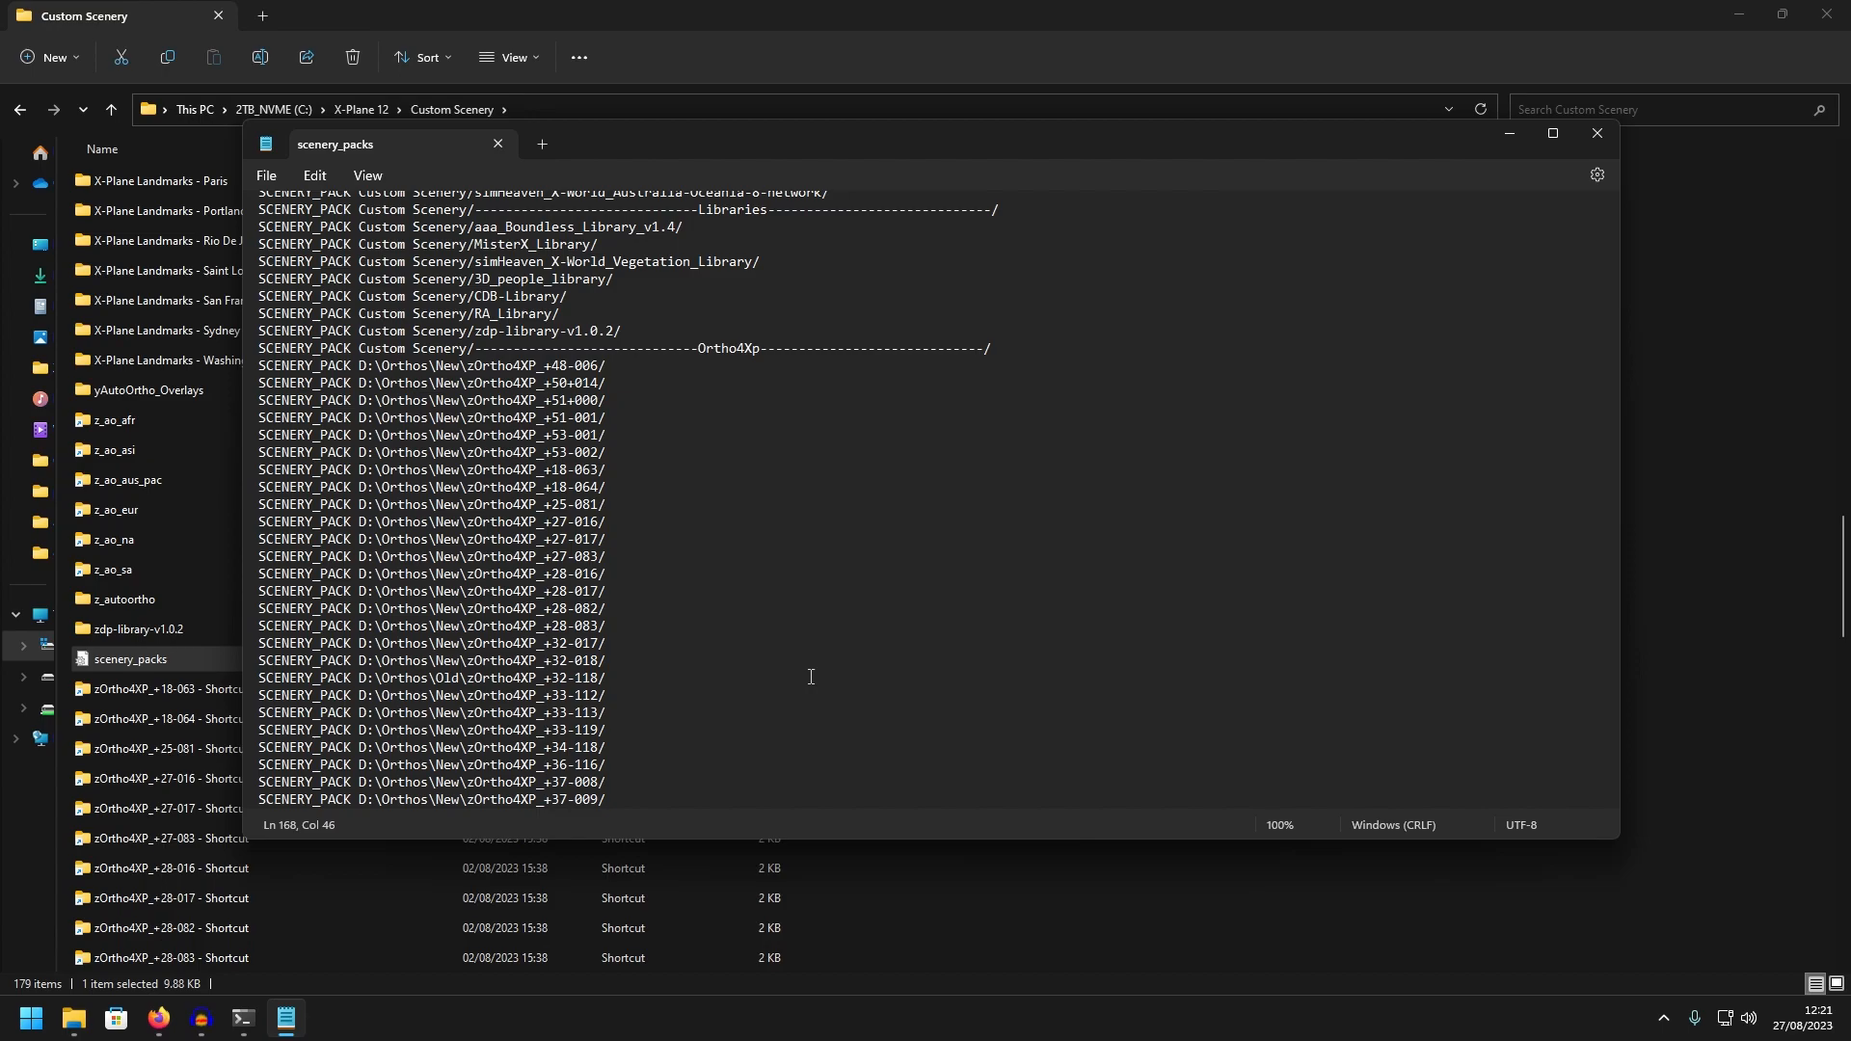
{"action": "left_click_drag", "start_coordinate": [711, 137], "coordinate": [1035, 98]}
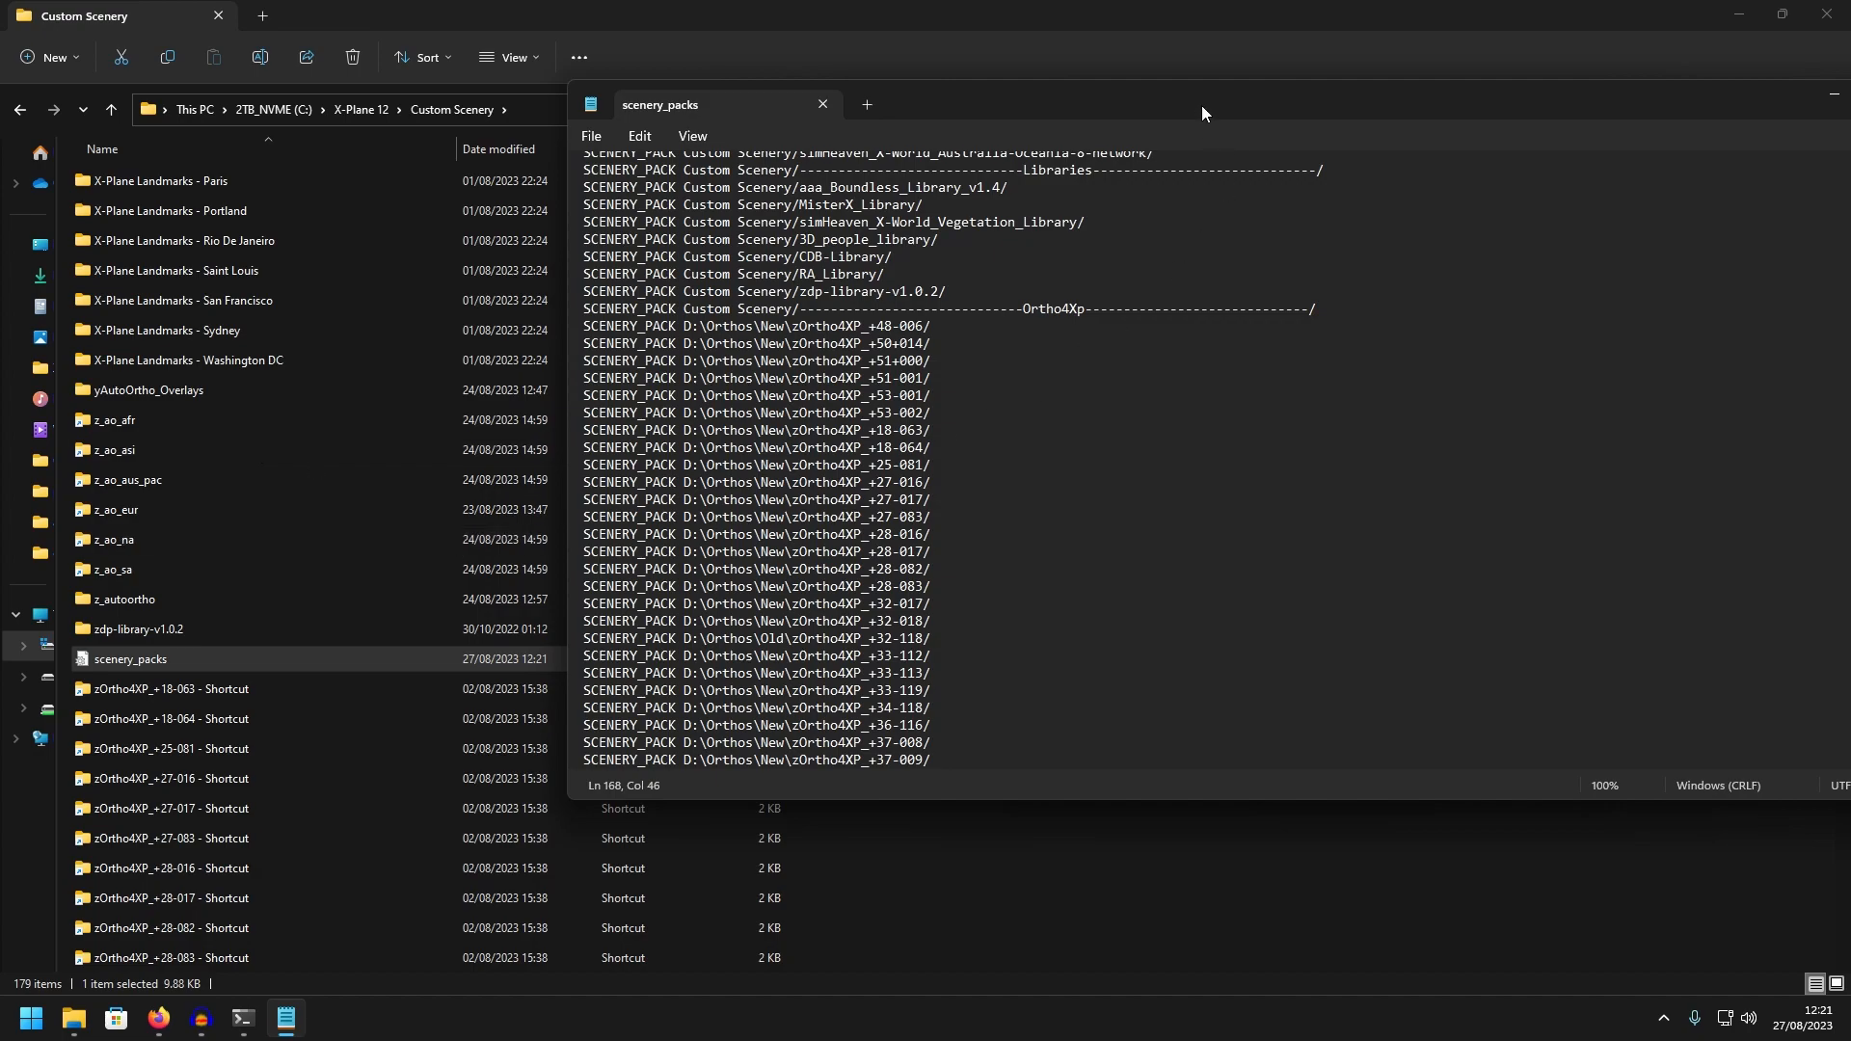
{"action": "left_click_drag", "start_coordinate": [1201, 106], "coordinate": [1133, 111]}
{"action": "mouse_move", "coordinate": [243, 1018]}
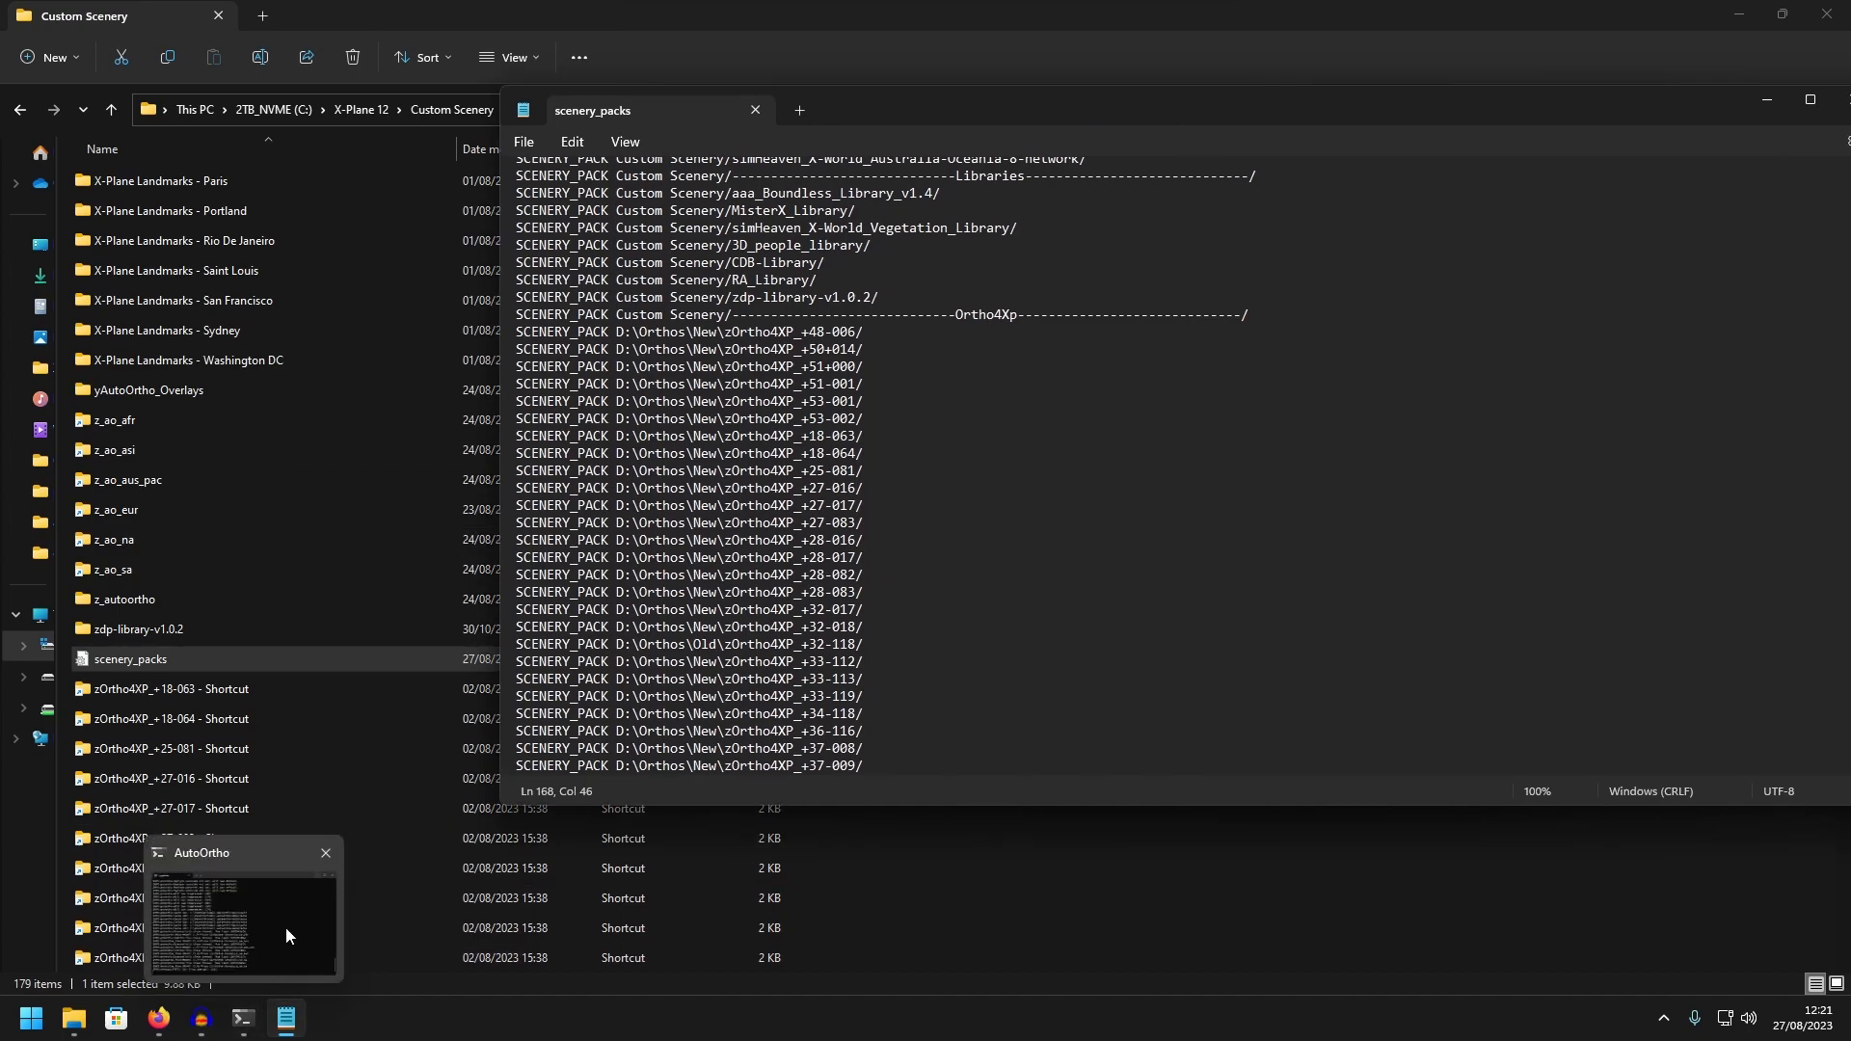
{"action": "mouse_move", "coordinate": [327, 859]}
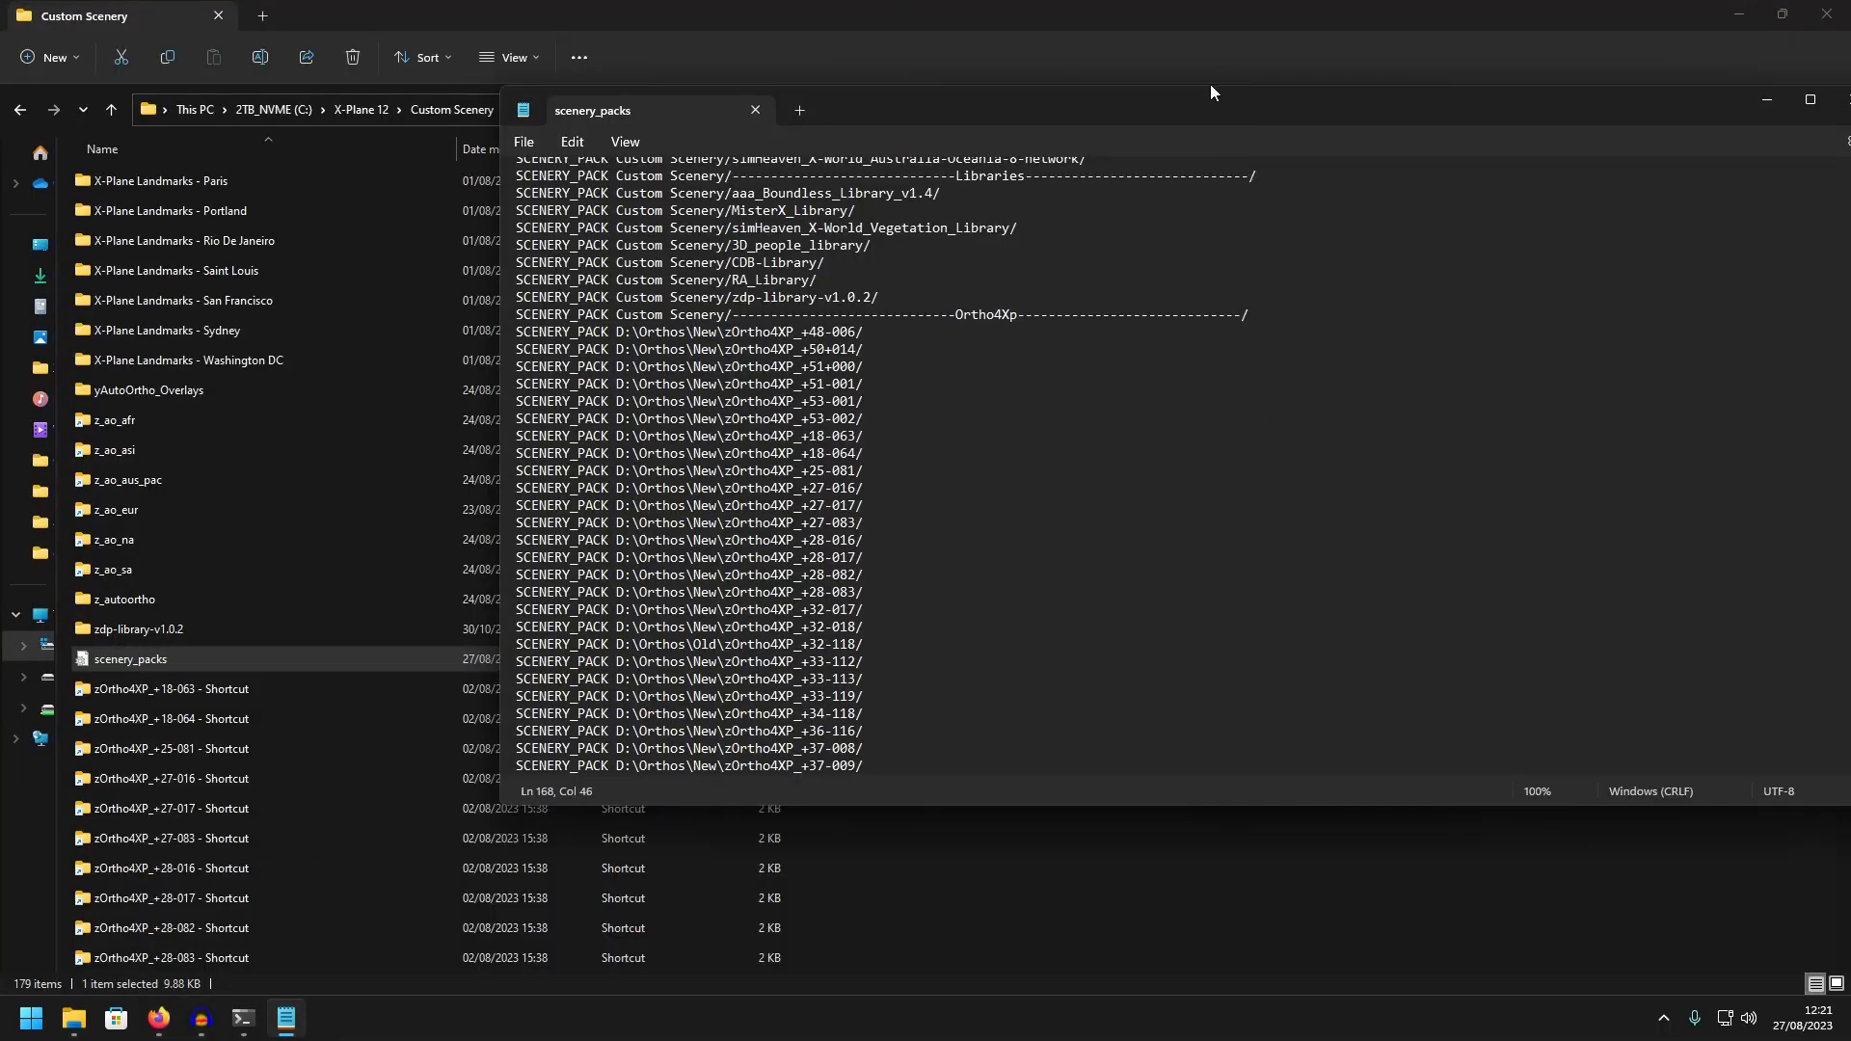
{"action": "left_click_drag", "start_coordinate": [1839, 85], "coordinate": [1726, 42]}
{"action": "left_click", "coordinate": [1726, 63]}
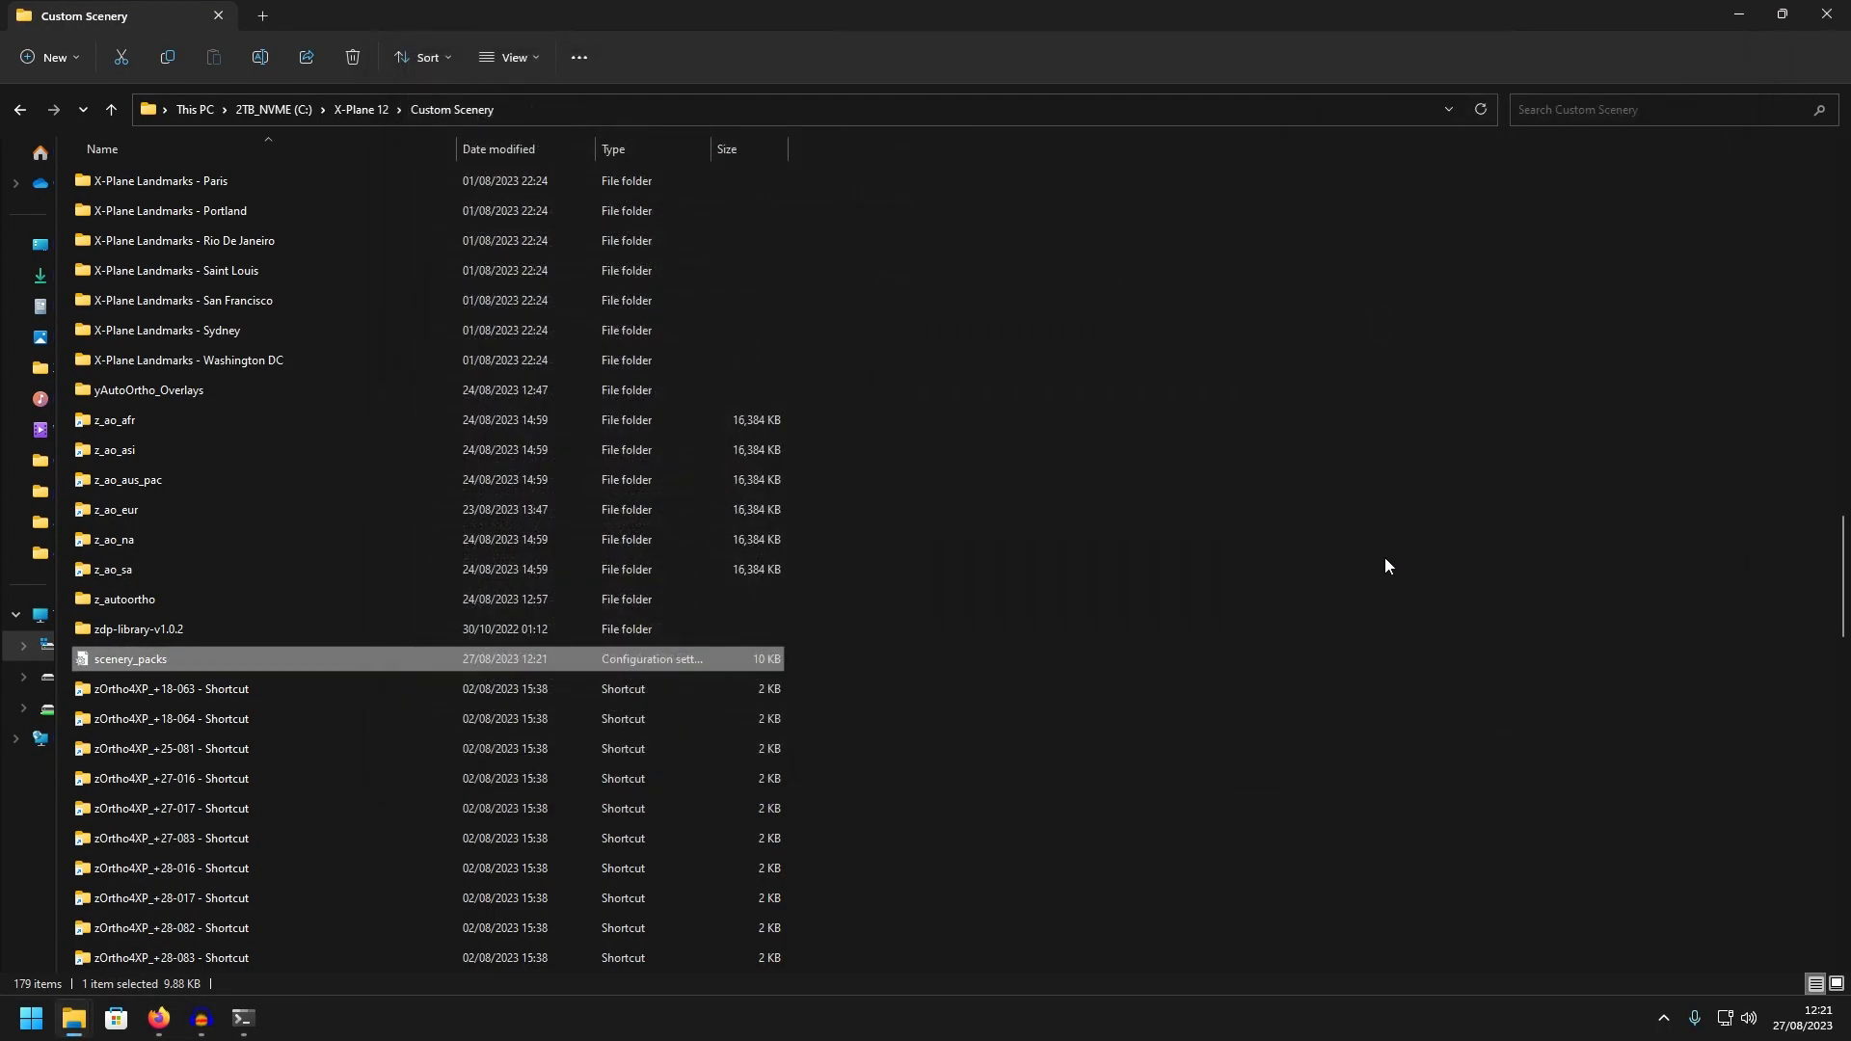
Reopen the scenery_packs file from the Custom Scenery folder
{"action": "left_click", "coordinate": [1235, 555]}
{"action": "left_click_drag", "start_coordinate": [844, 431], "coordinate": [757, 569]}
{"action": "double_click", "coordinate": [704, 657]}
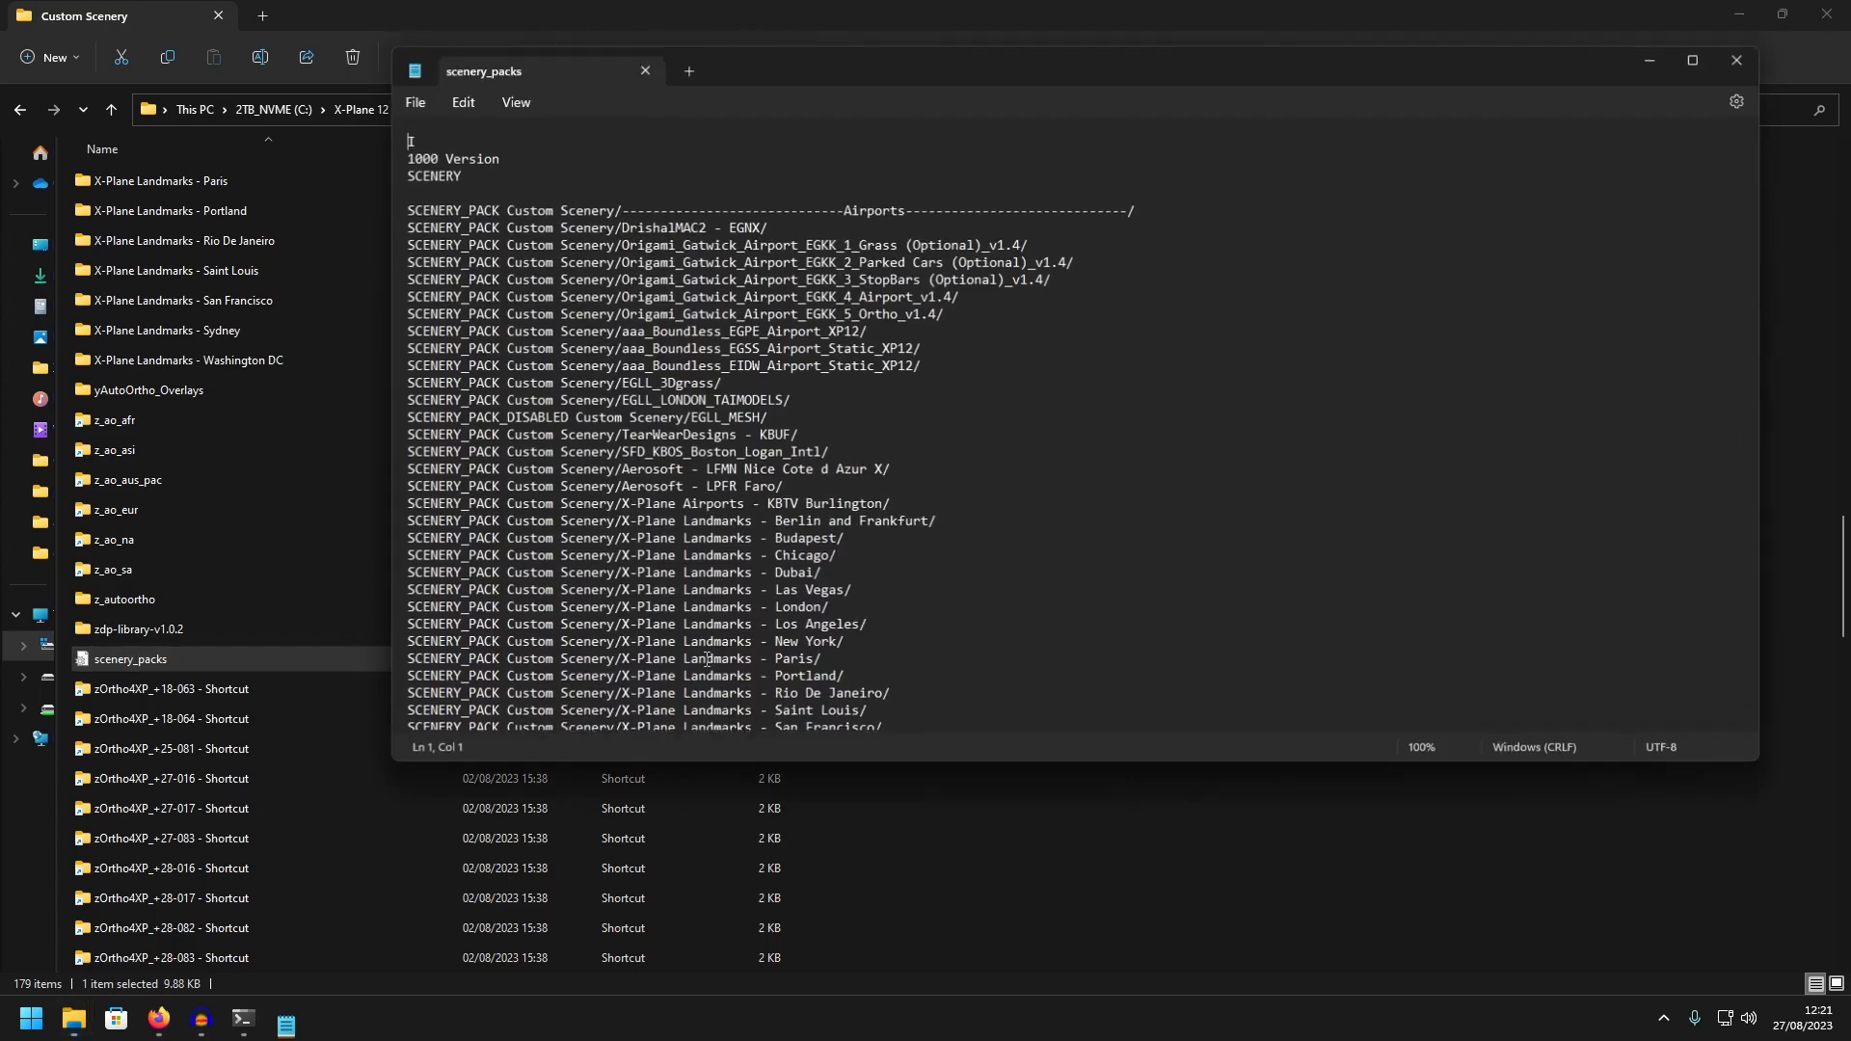
Delete the z_ao_afr, z_ao_asi, z_ao_aus_pac, z_ao_eur, z_ao_na and z_ao_sa entries and their leftover blank line
{"action": "scroll", "coordinate": [753, 499], "scroll_direction": "down", "scroll_amount": 20}
{"action": "scroll", "coordinate": [753, 498], "scroll_direction": "down", "scroll_amount": 20}
{"action": "left_click_drag", "start_coordinate": [691, 692], "coordinate": [390, 605]}
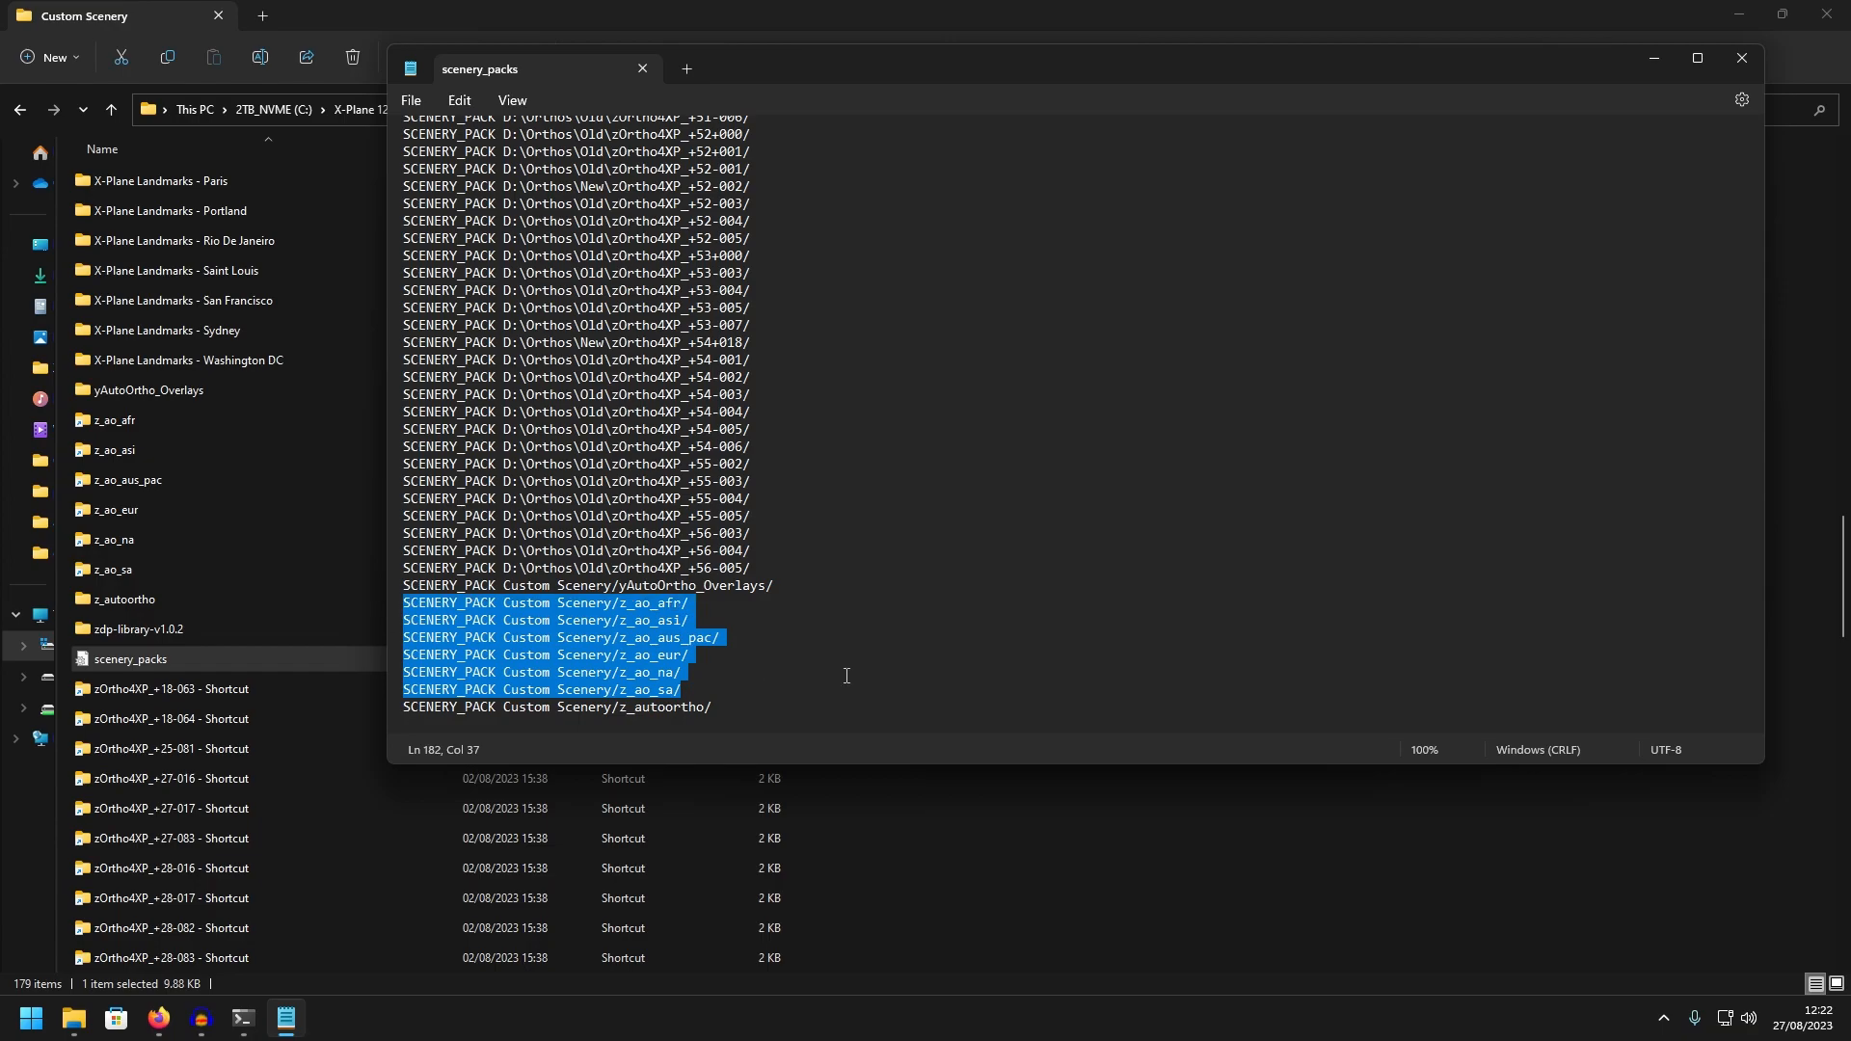
{"action": "key", "text": "BackSpace"}
{"action": "key", "text": "BackSpace"}
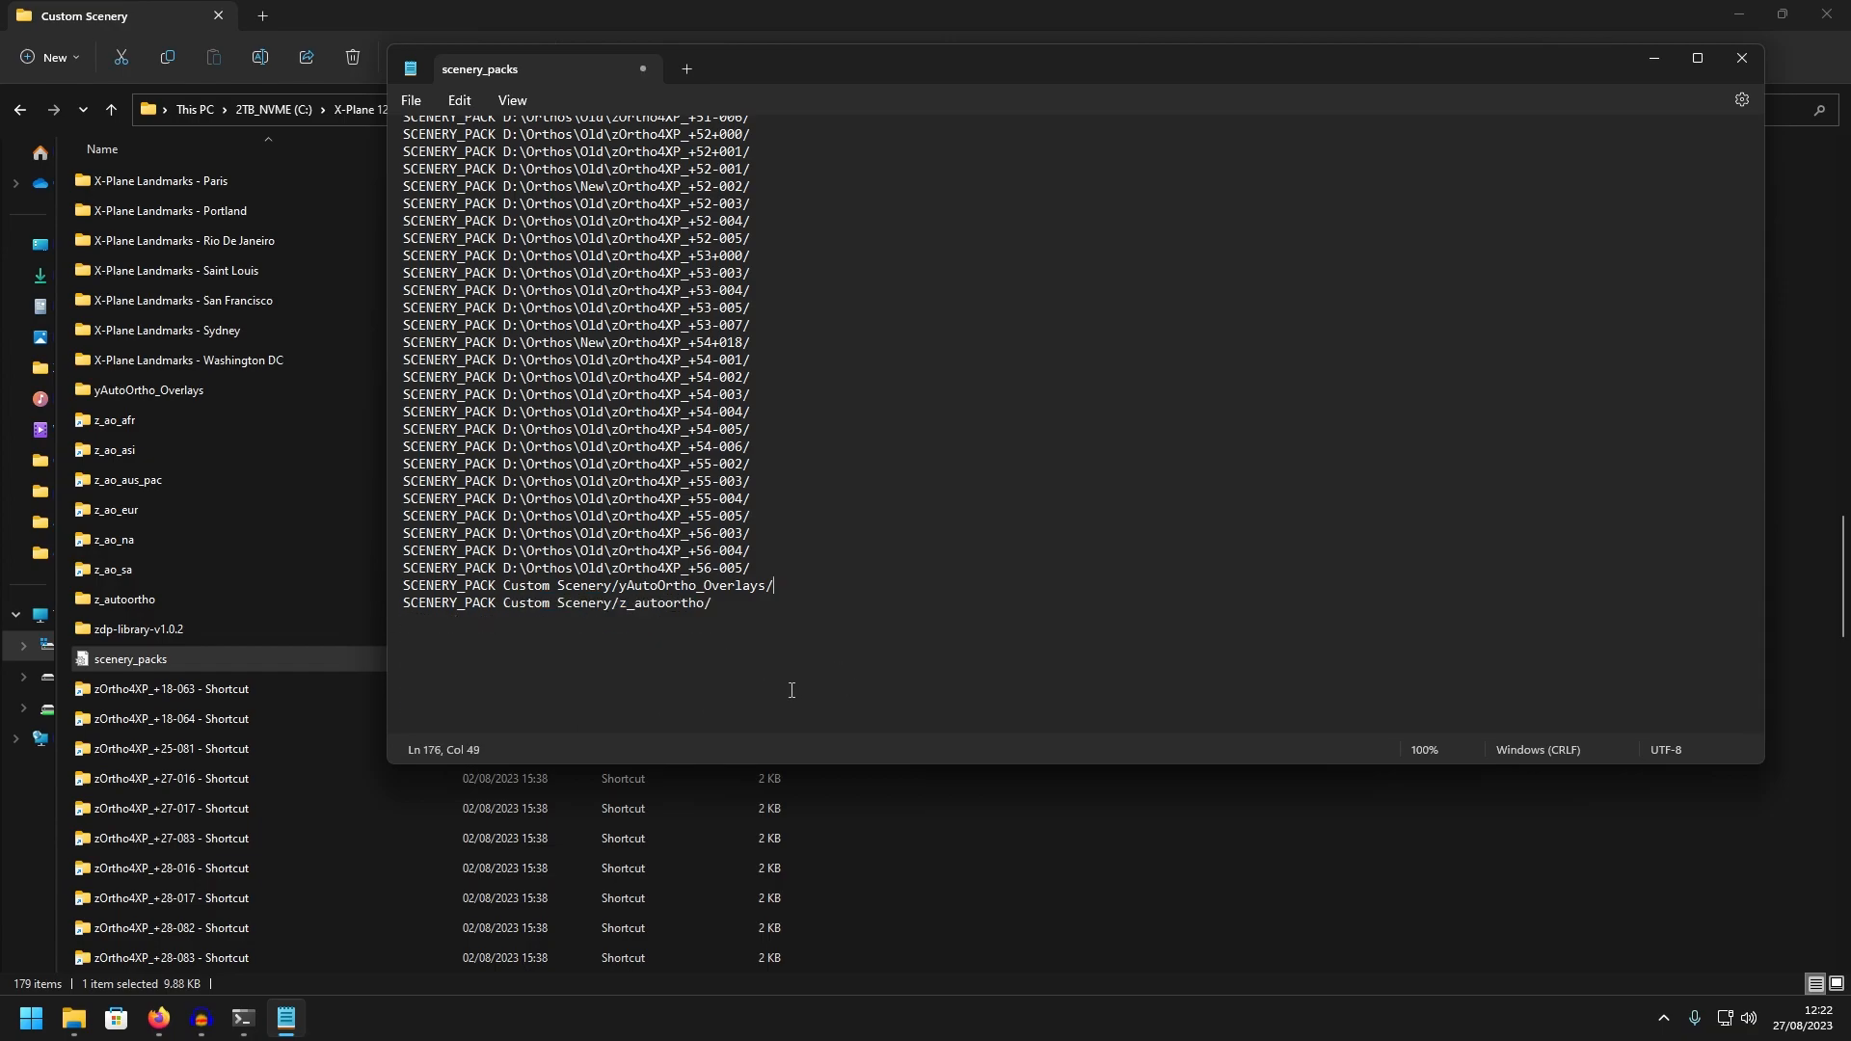
Paste the copied AutoOrtho entries again on a new line below yAutoOrtho_Overlays and save the file
{"action": "scroll", "coordinate": [791, 691], "scroll_direction": "up", "scroll_amount": 20}
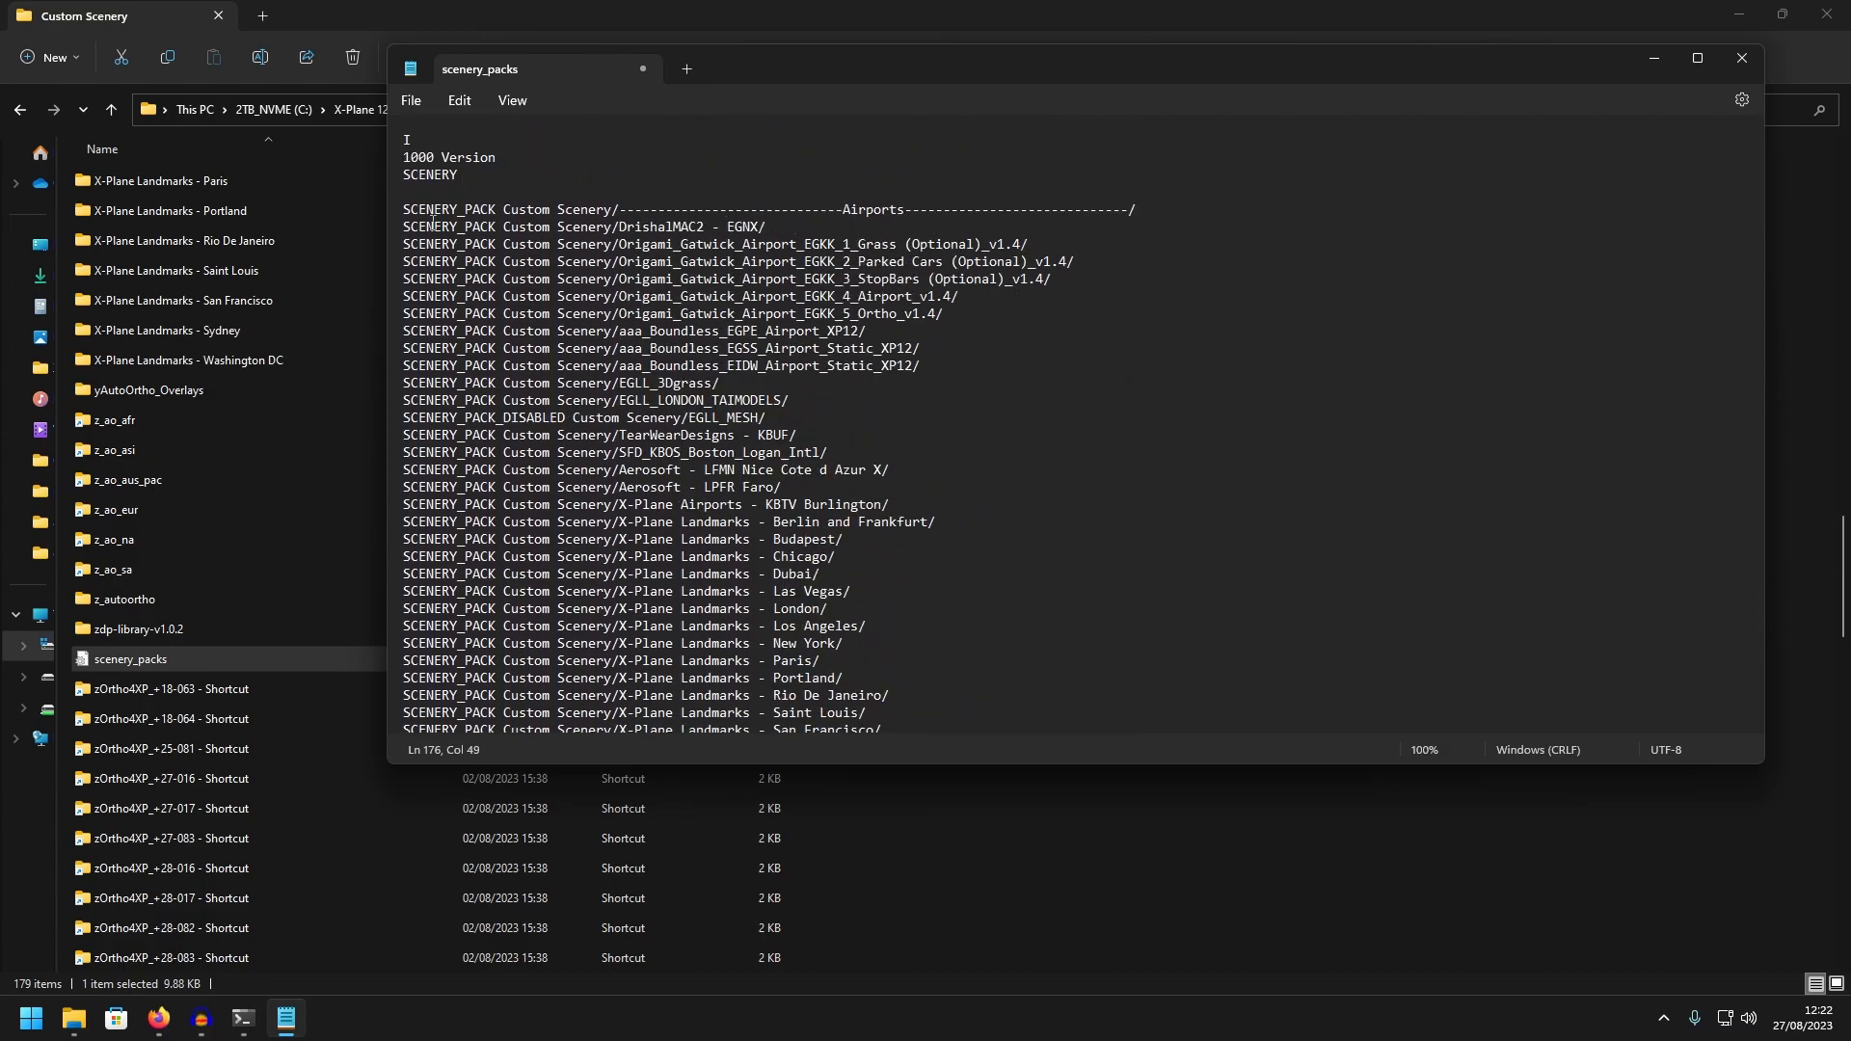
{"action": "scroll", "coordinate": [688, 550], "scroll_direction": "down", "scroll_amount": 20}
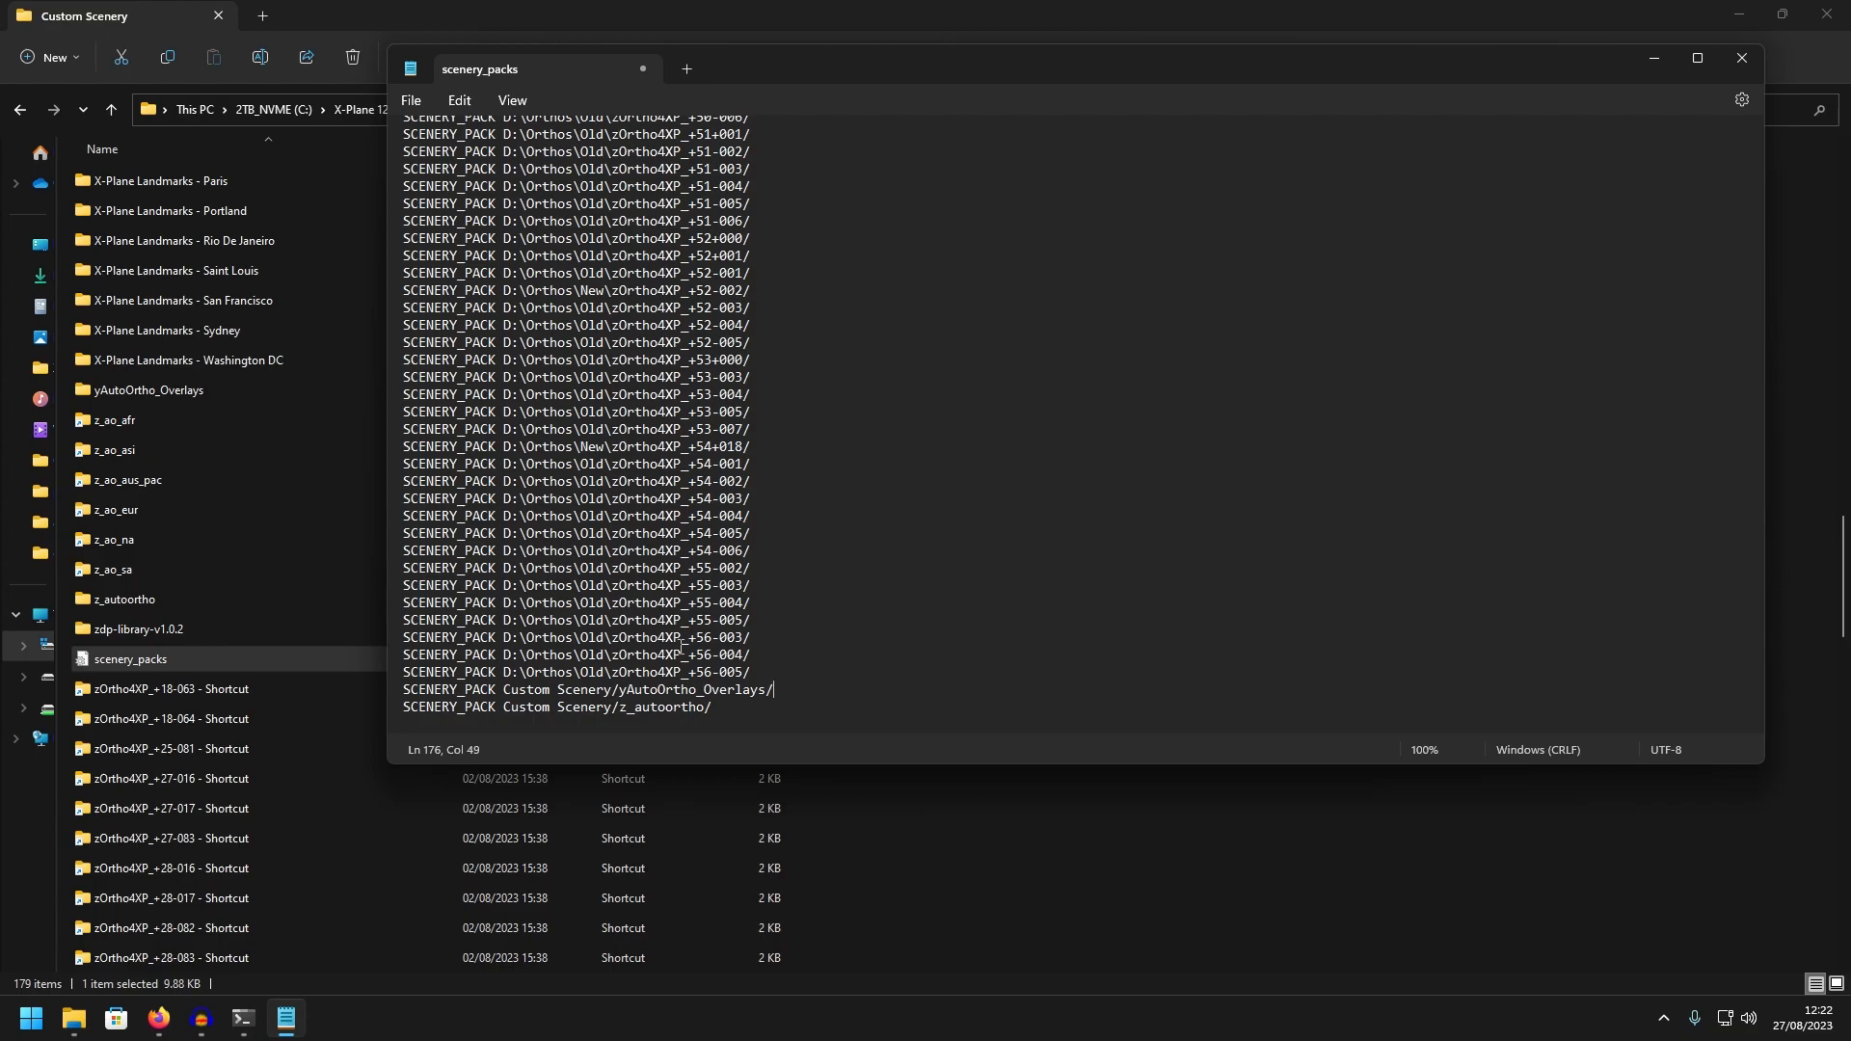
{"action": "key", "text": "Return"}
{"action": "key", "text": "ctrl+v"}
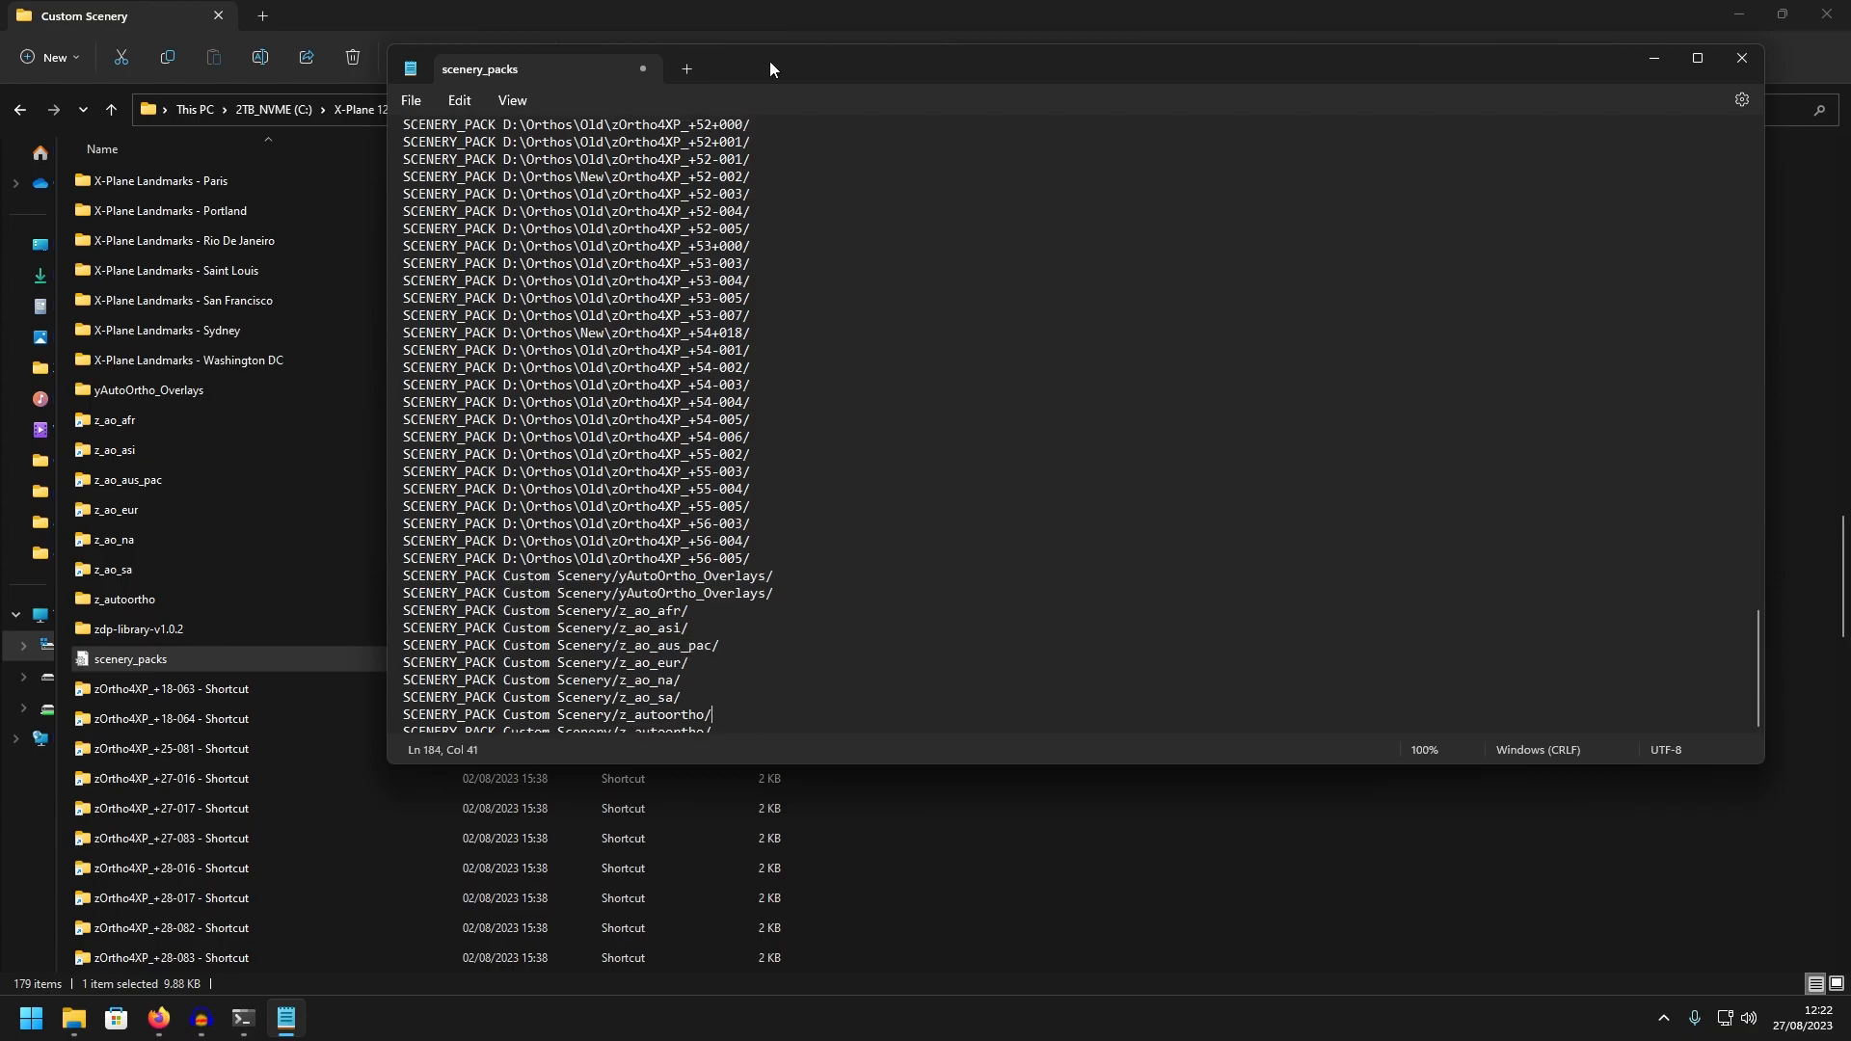
{"action": "left_click", "coordinate": [410, 100]}
{"action": "left_click", "coordinate": [423, 227]}
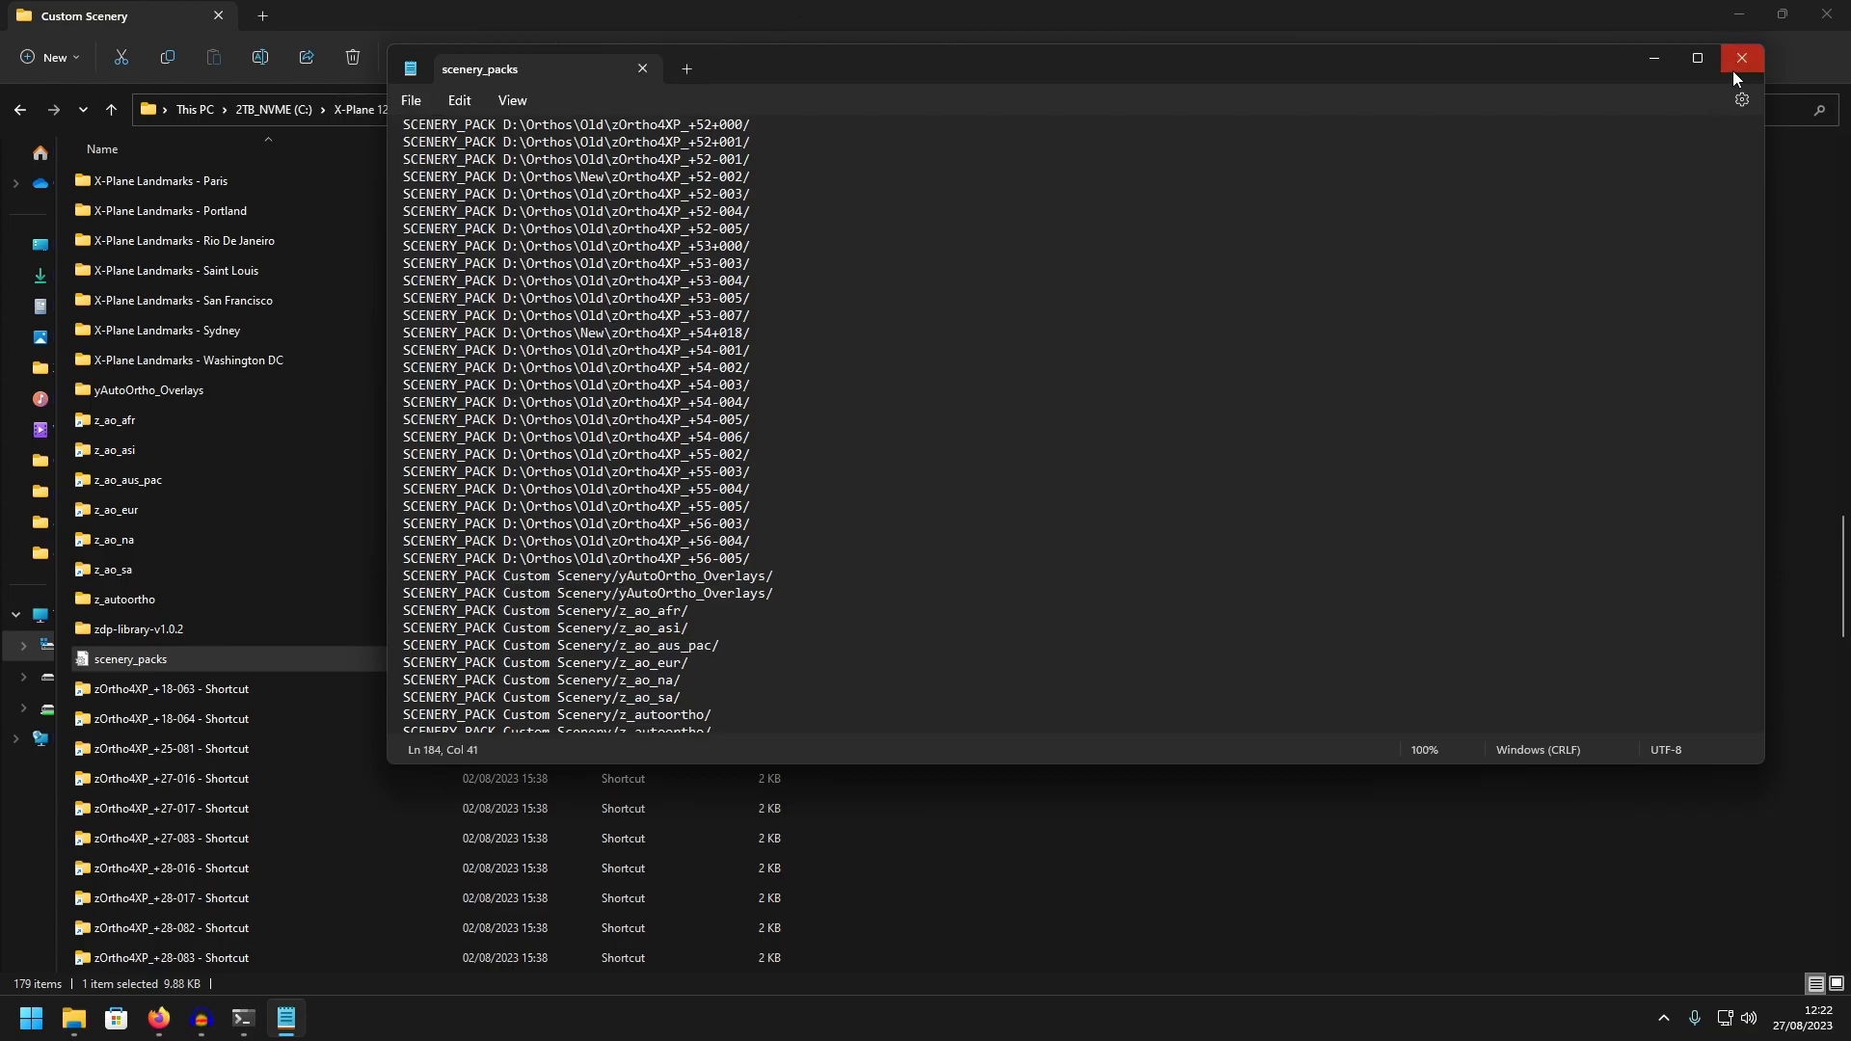
Save the scenery_packs file with a single set of AutoOrtho entries at the end and close it
{"action": "scroll", "coordinate": [769, 567], "scroll_direction": "down", "scroll_amount": 2}
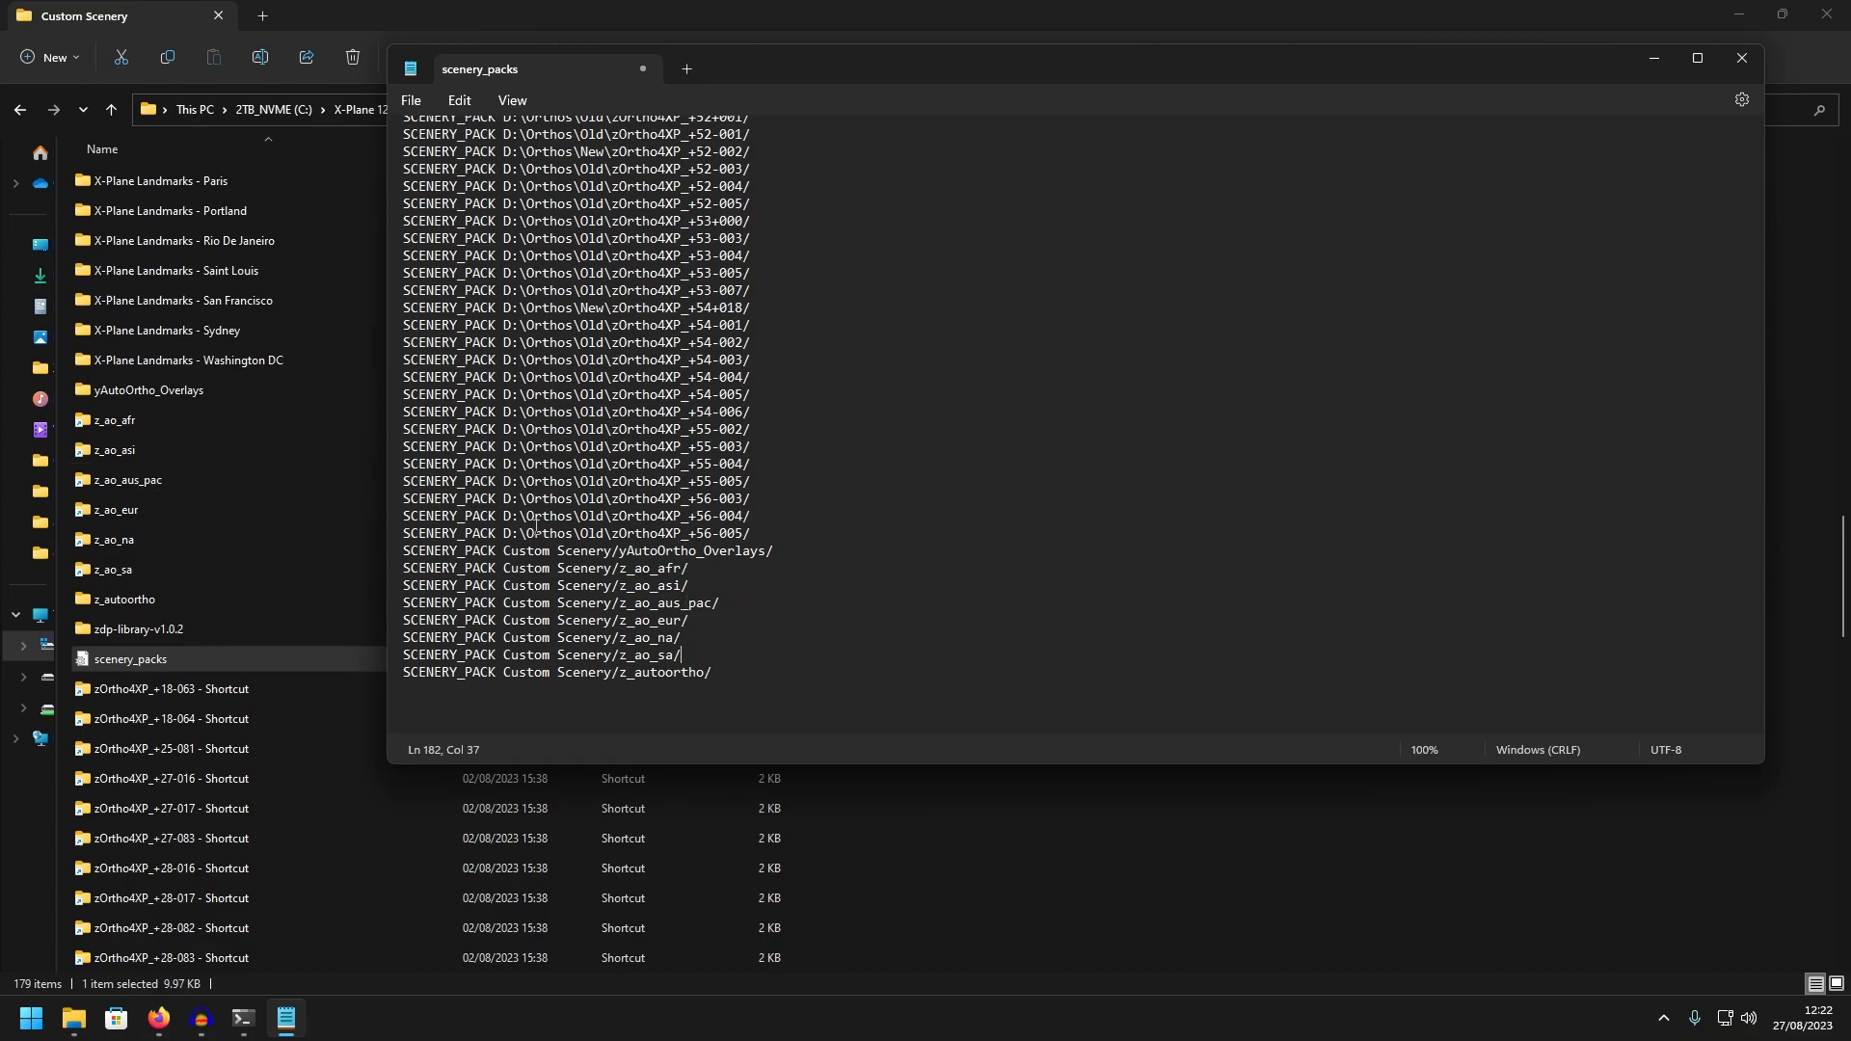
{"action": "left_click", "coordinate": [410, 101]}
{"action": "left_click", "coordinate": [459, 229]}
{"action": "left_click", "coordinate": [1743, 58]}
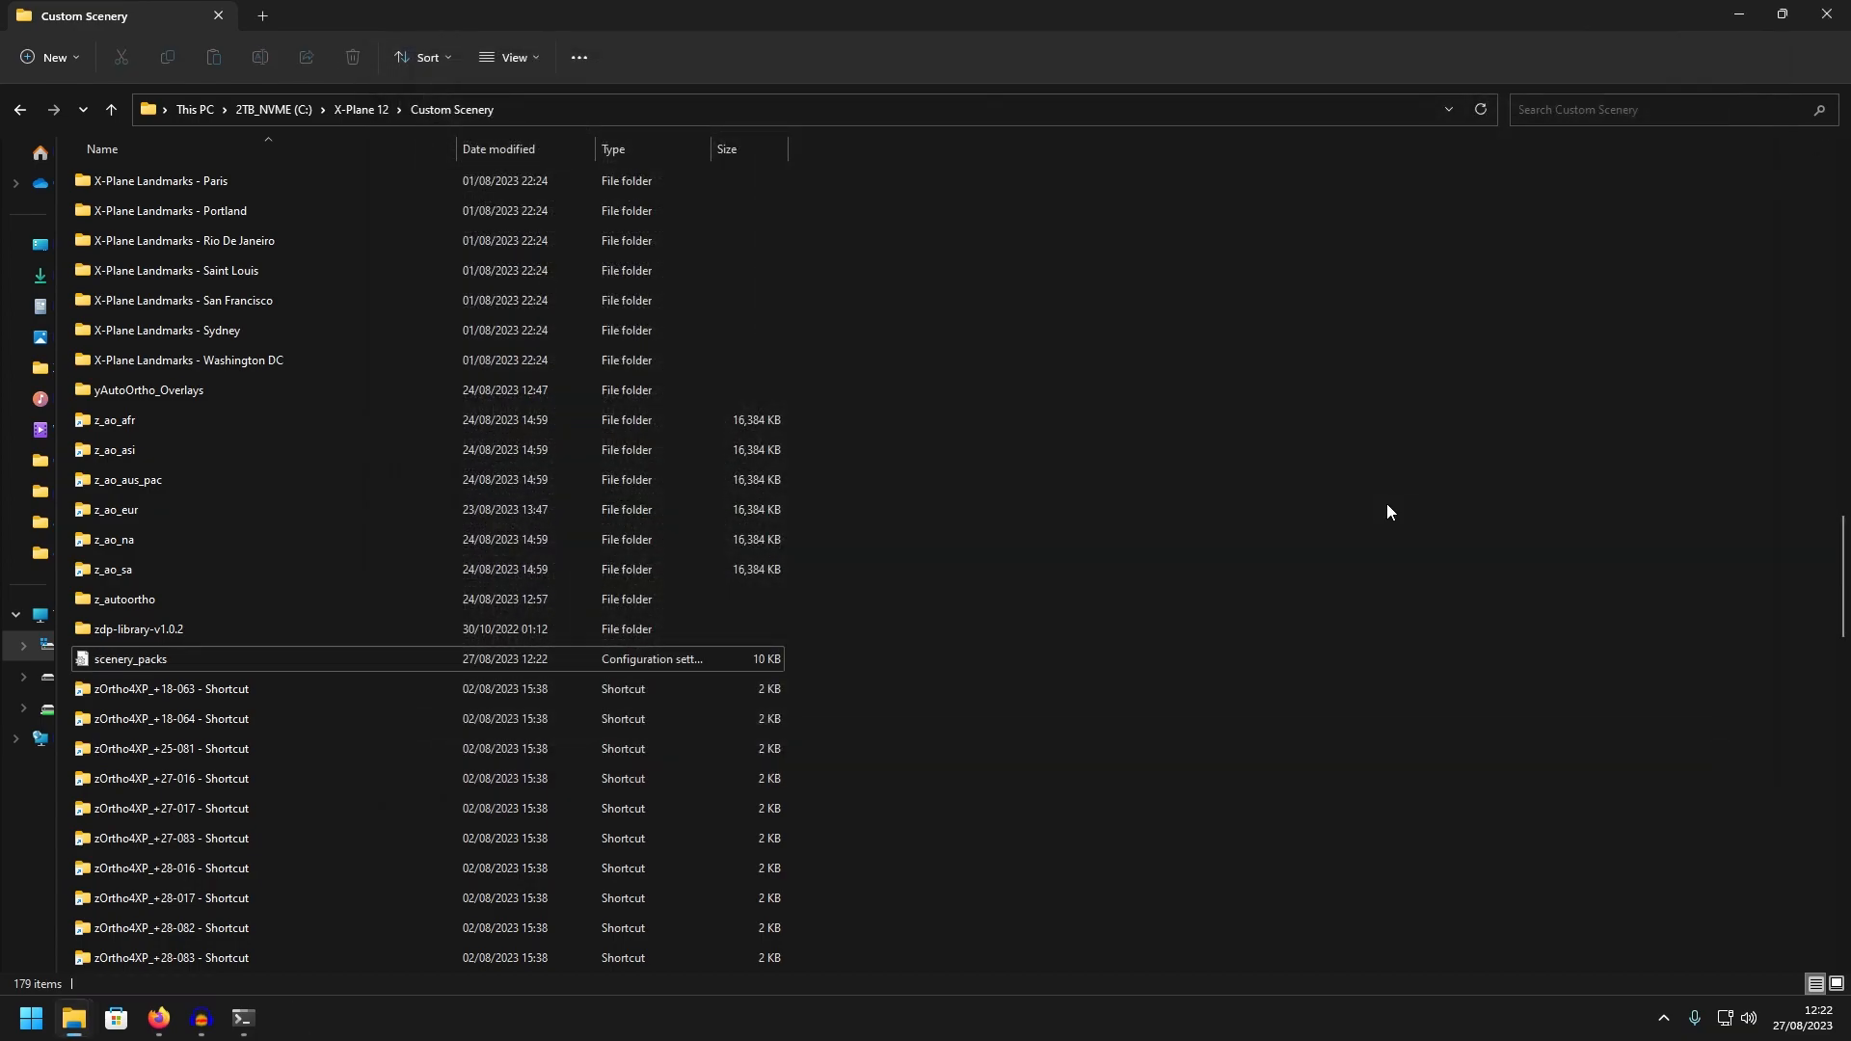